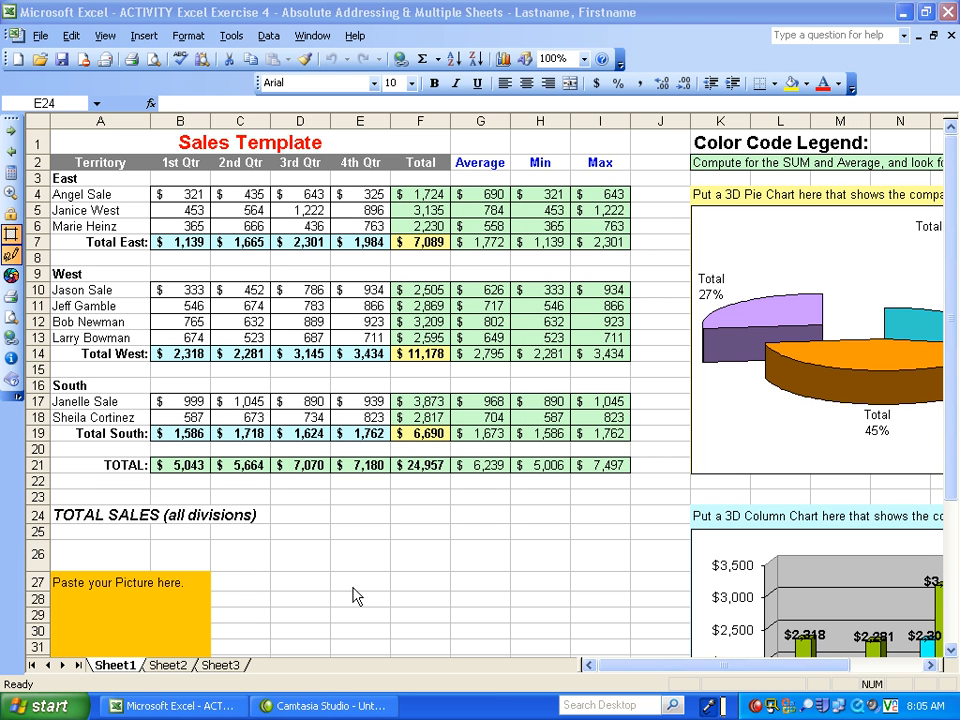
# - Look at Sheet2 and Sheet3, and return to Sheet1
pyautogui.click(156, 668)
pyautogui.click(170, 668)
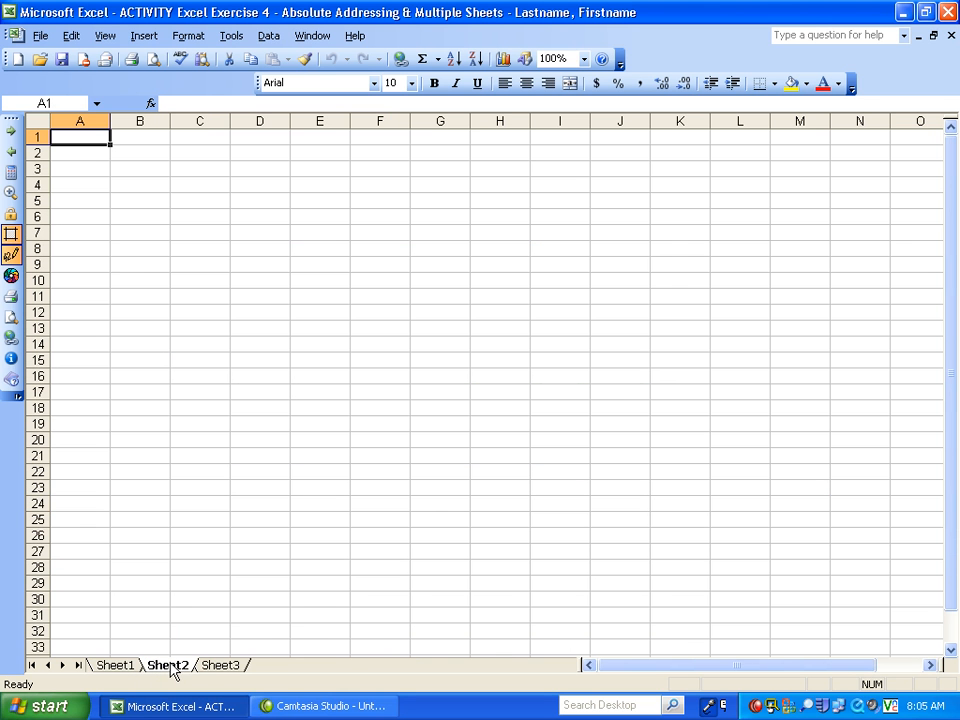
pyautogui.click(237, 670)
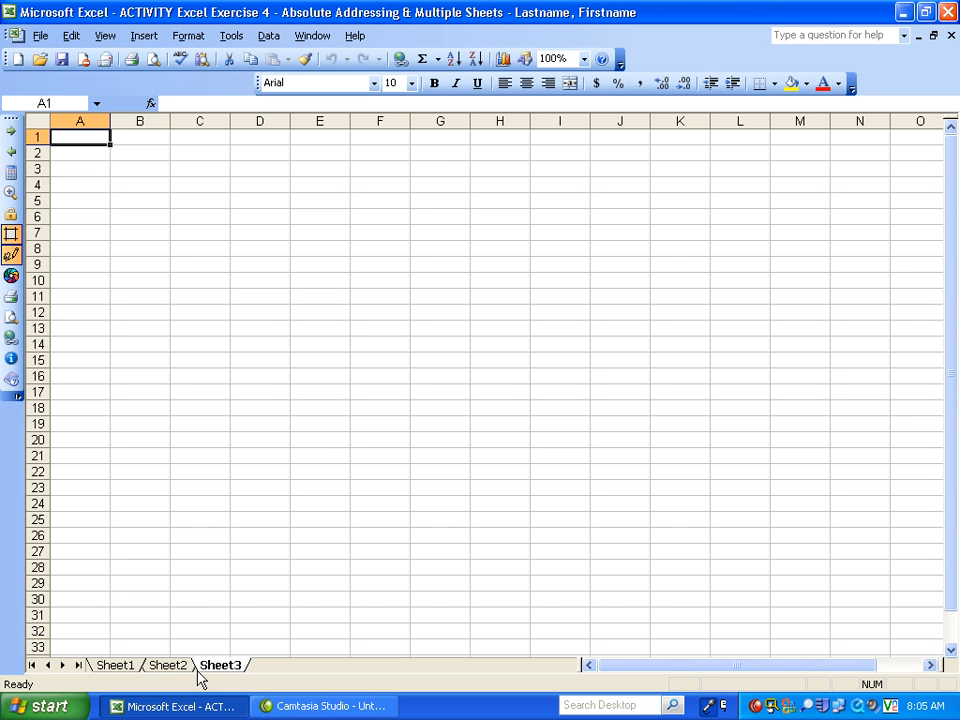
pyautogui.click(129, 670)
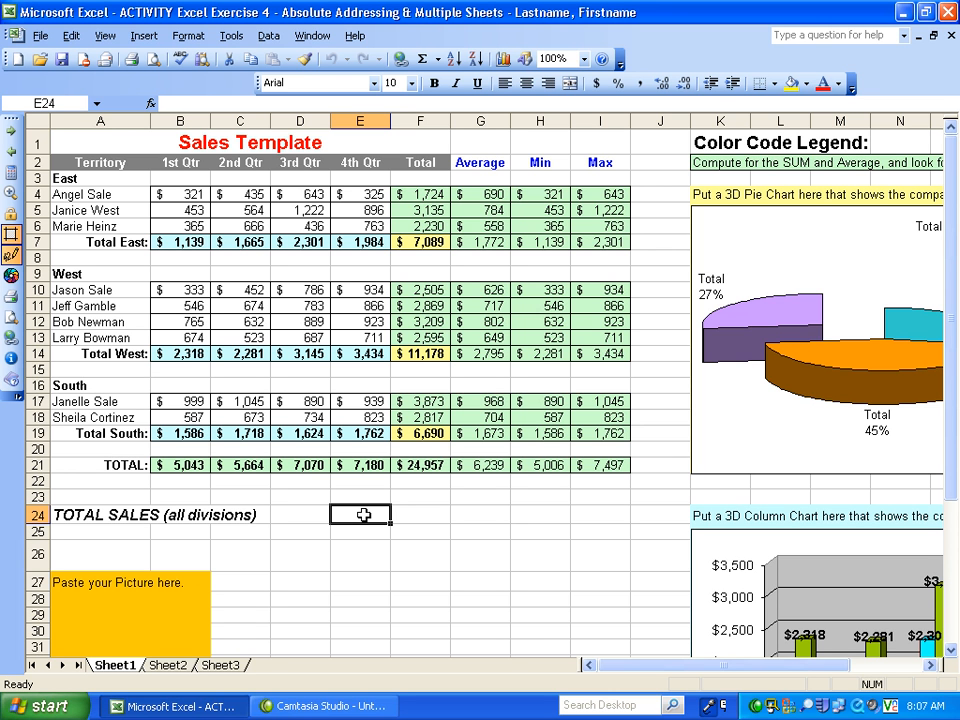
# - Enter the label "Commission" in cell E24, on the TOTAL SALES row
pyautogui.write('Com')
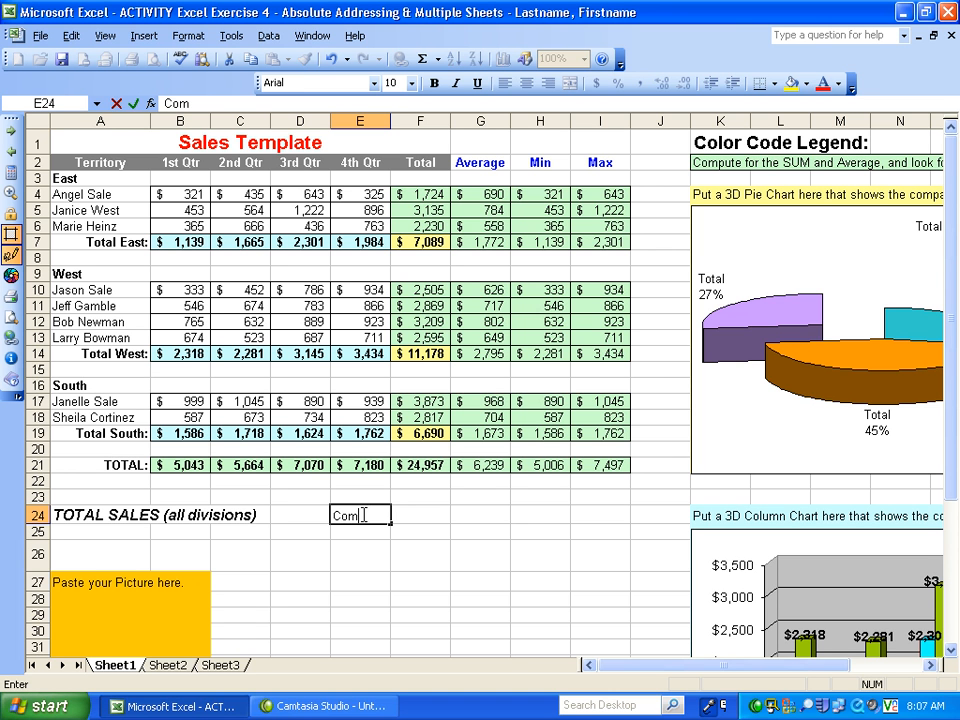
pyautogui.write('mission')
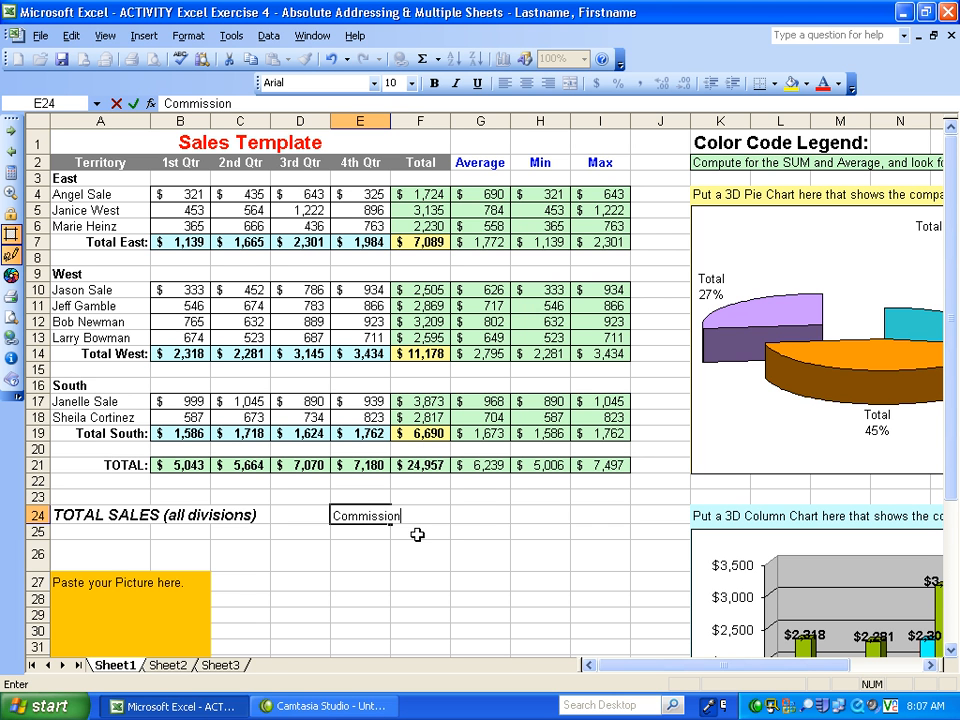
pyautogui.click(465, 513)
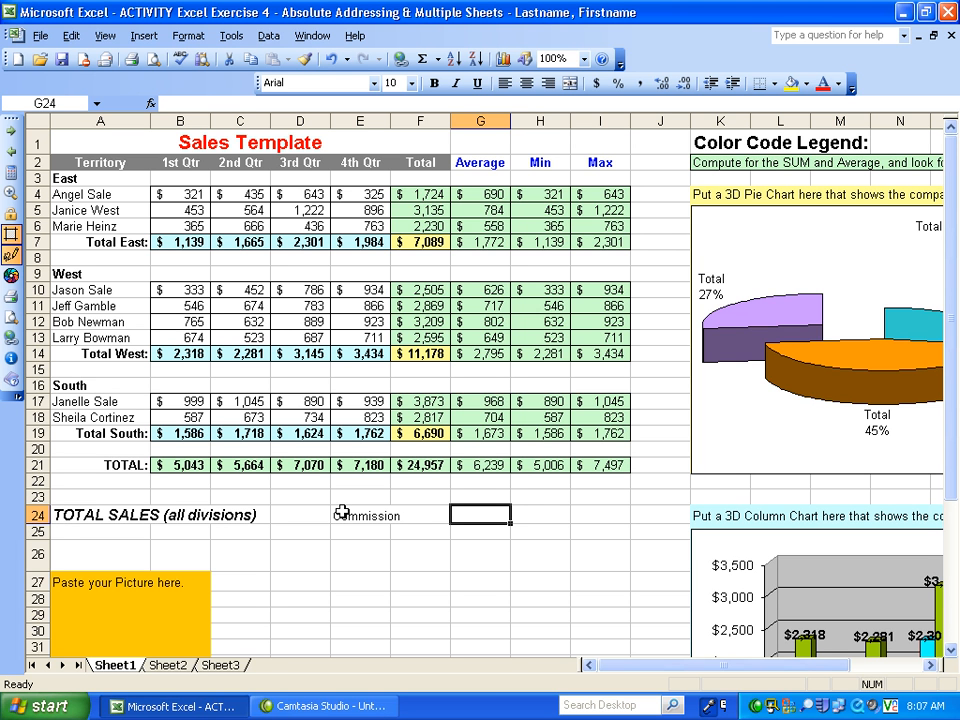
# - Copy the formatting of the TOTAL SALES heading in A24 onto the Commission label in E24 with Format Painter
pyautogui.click(62, 515)
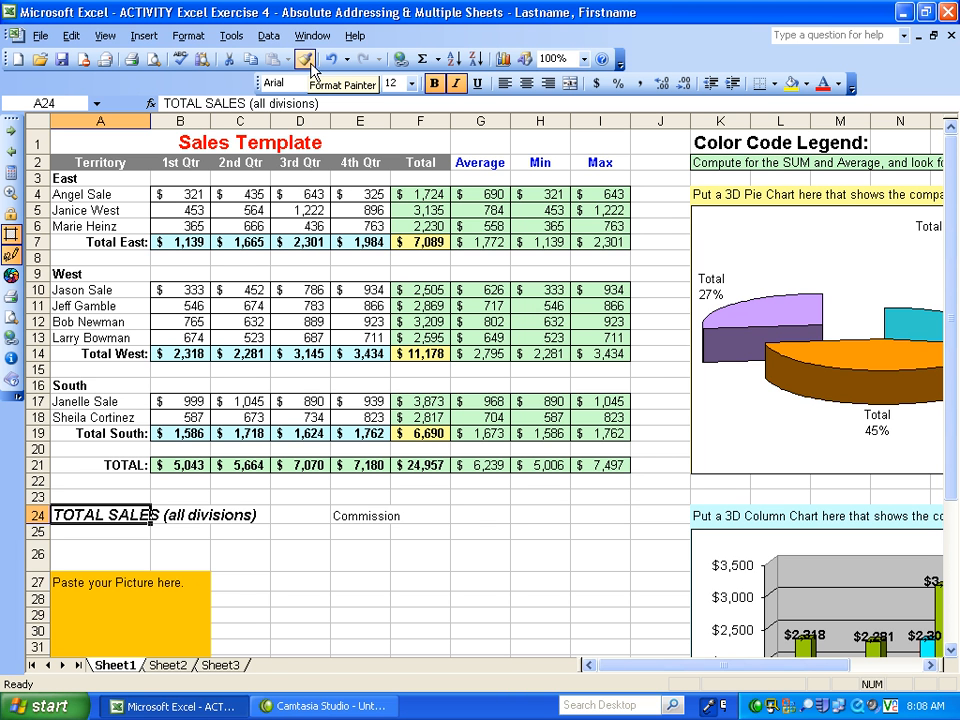
pyautogui.press('super+z')
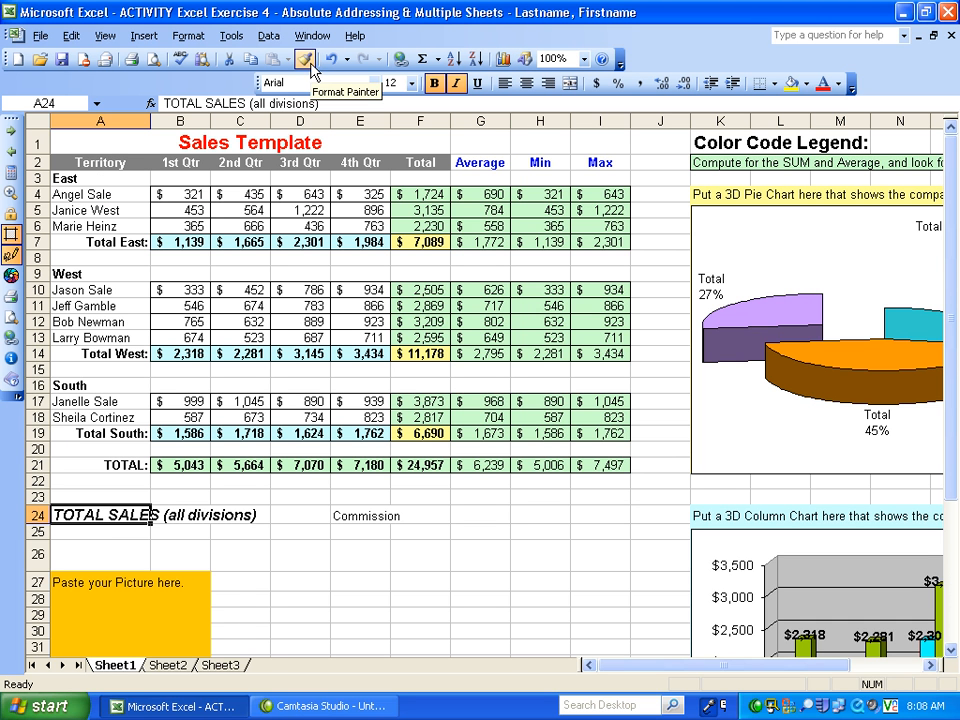
pyautogui.click(306, 61)
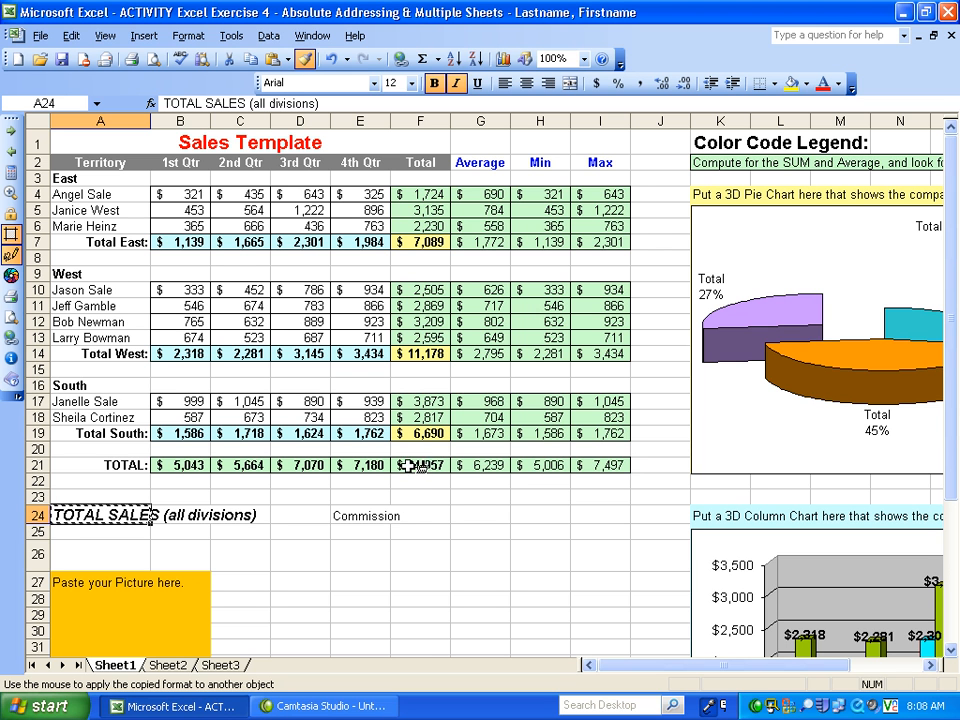
pyautogui.click(350, 516)
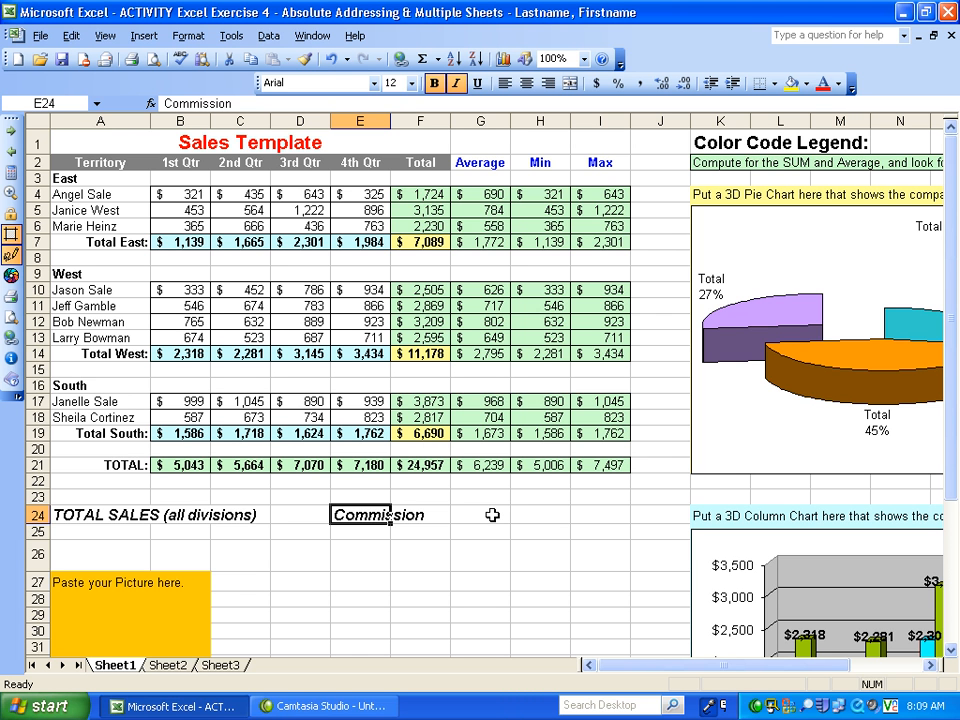
# - Enter a commission rate of 10% in cell G24
pyautogui.click(492, 514)
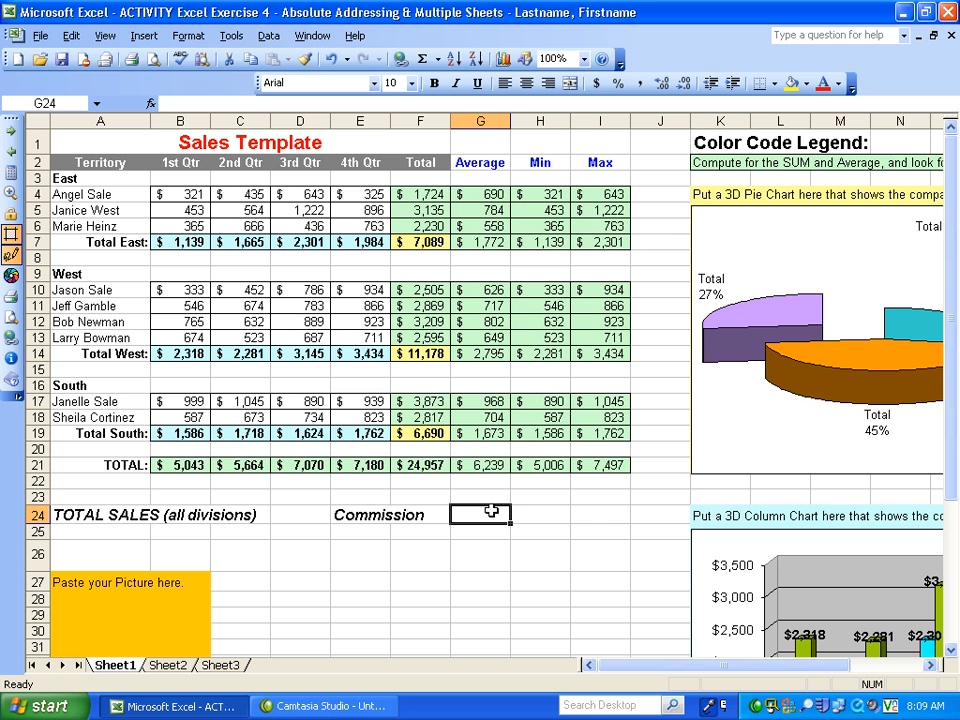
pyautogui.write('10')
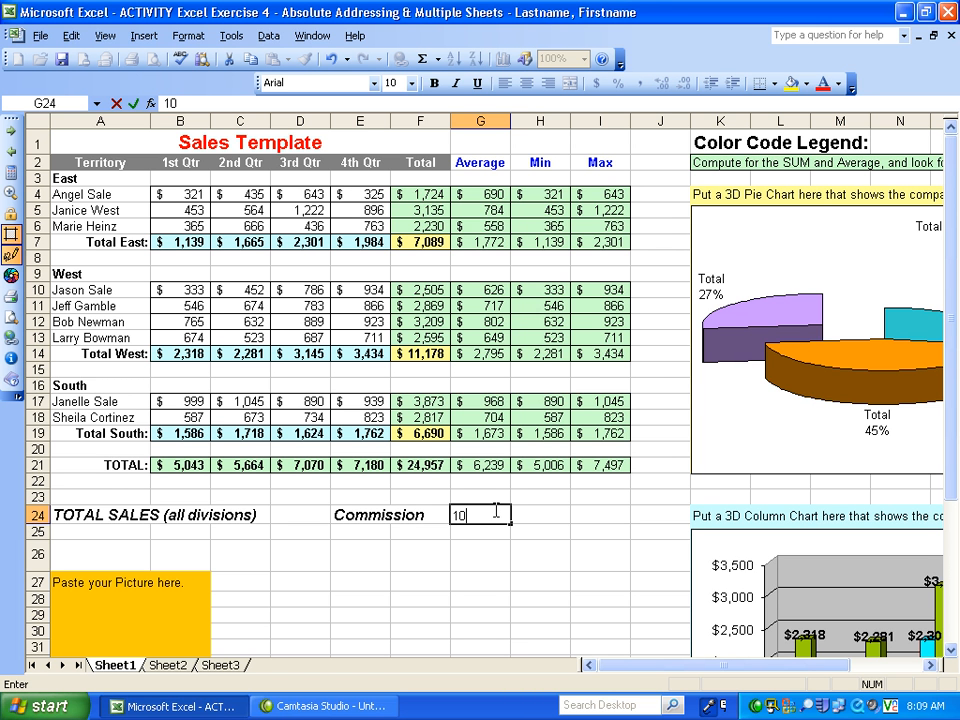
pyautogui.write('%')
pyautogui.press('Return')
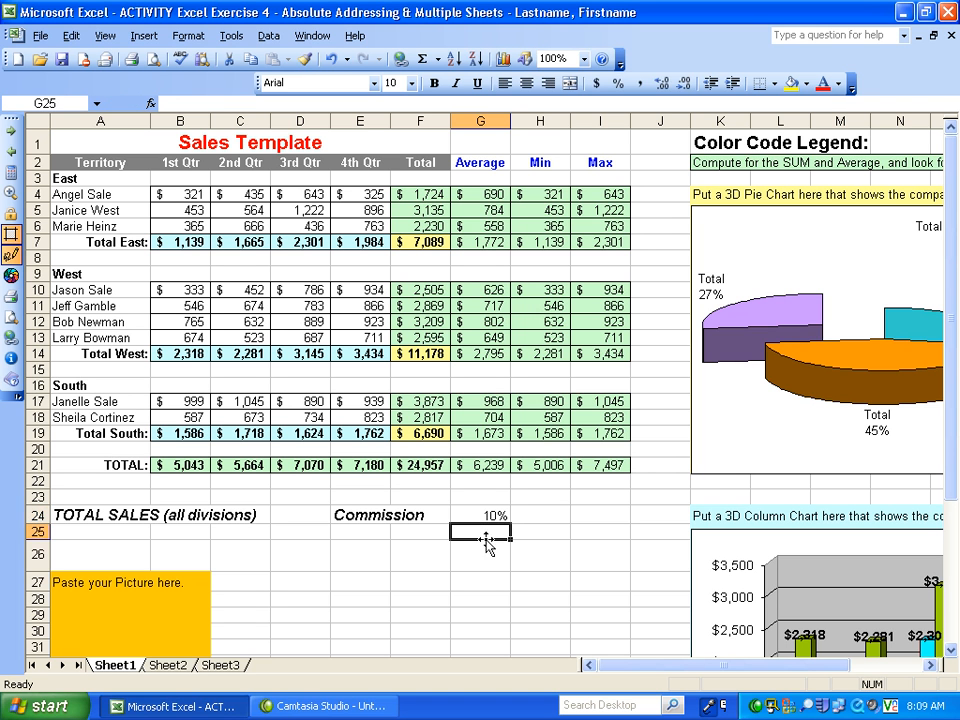
pyautogui.click(489, 514)
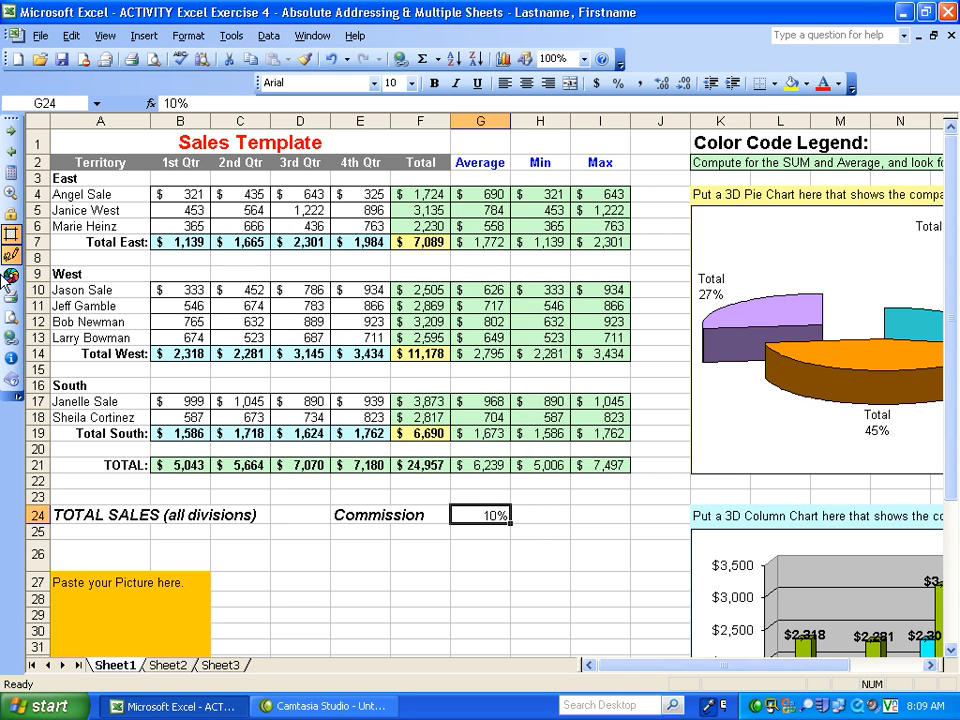
# - Add the row label "Commission" in cell A8, below Total East
pyautogui.click(97, 257)
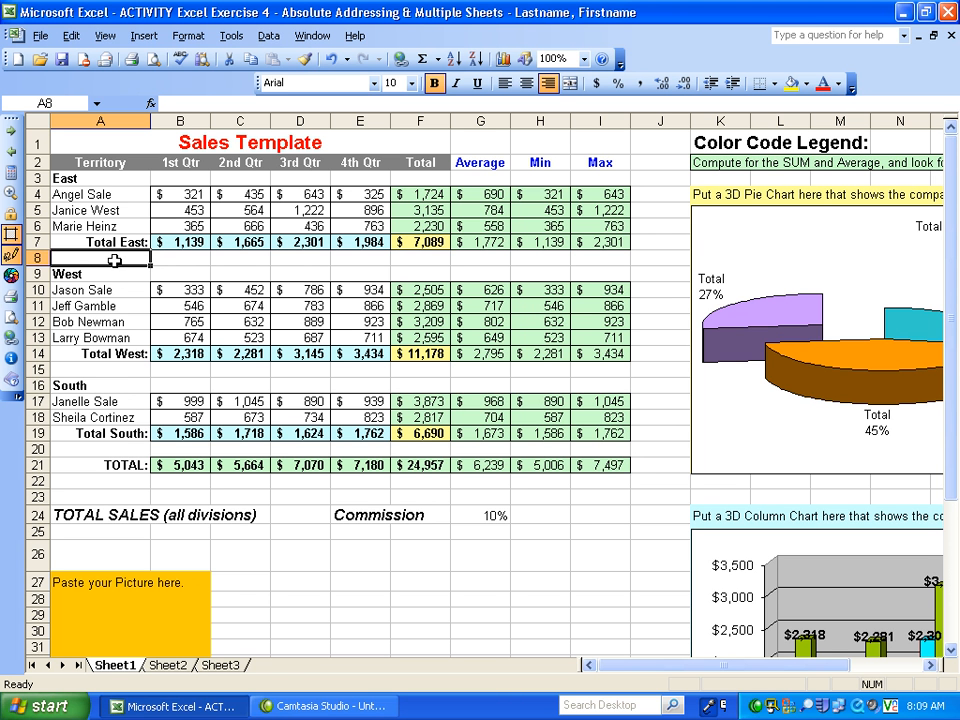
pyautogui.write('C')
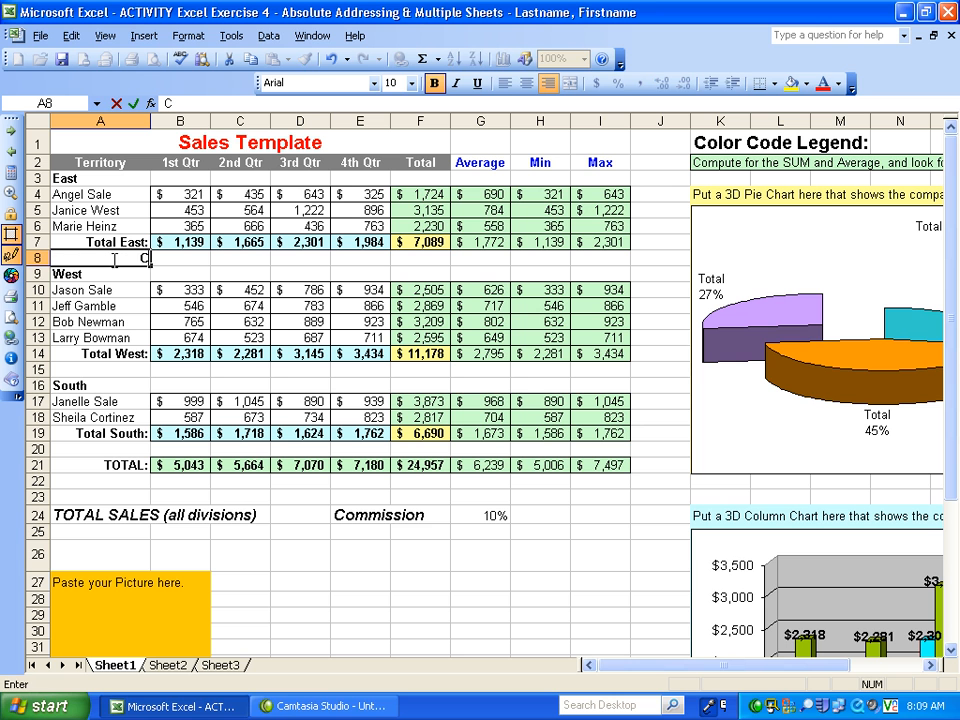
pyautogui.write('ommission')
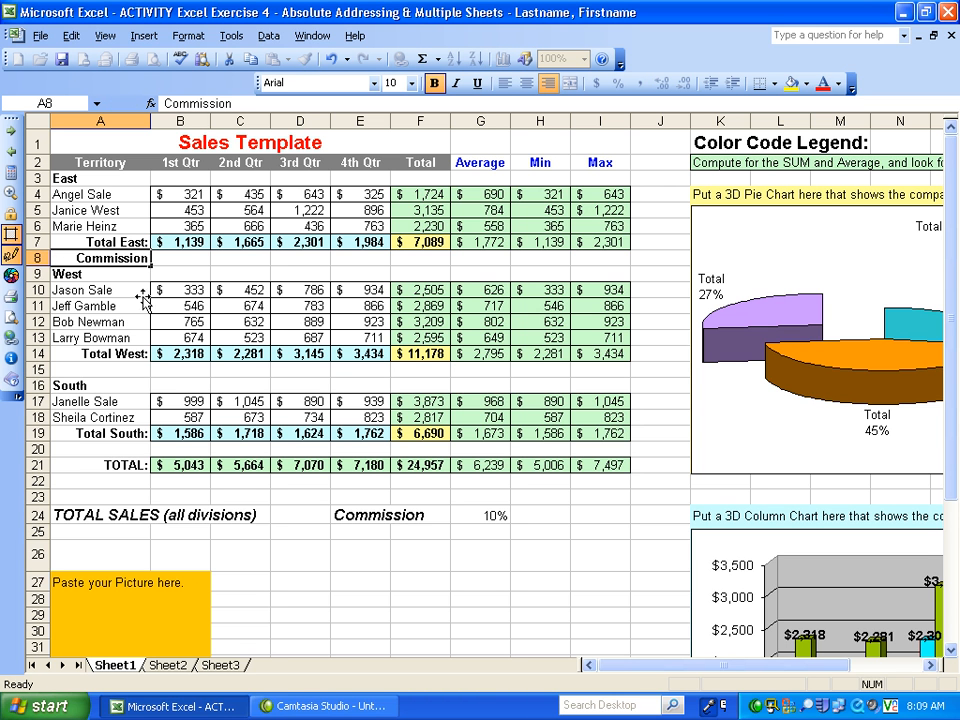
pyautogui.click(78, 291)
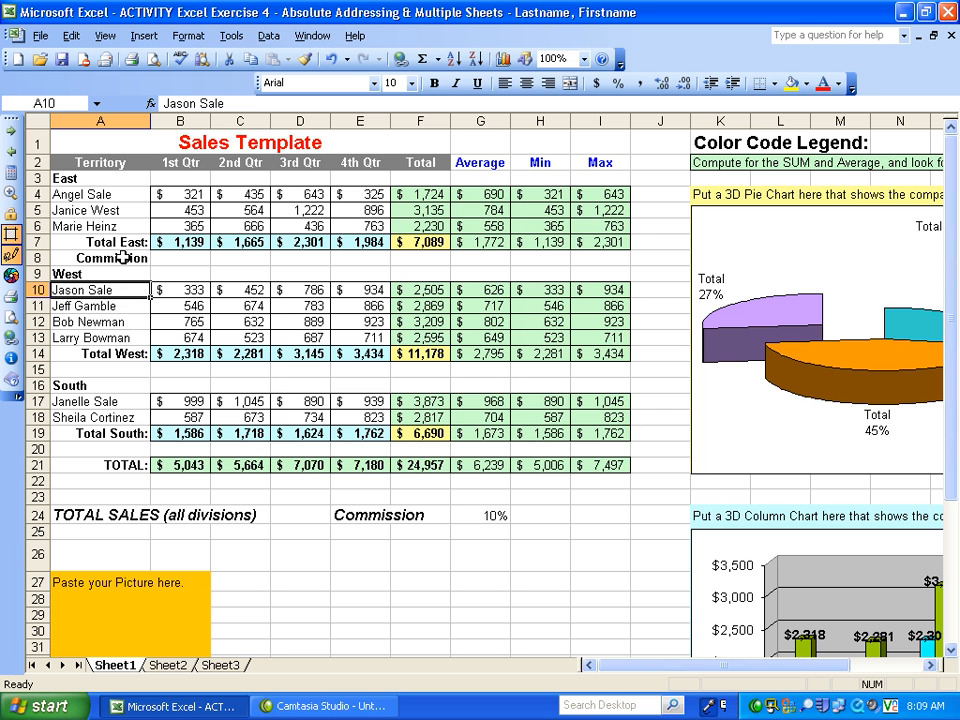
pyautogui.click(122, 258)
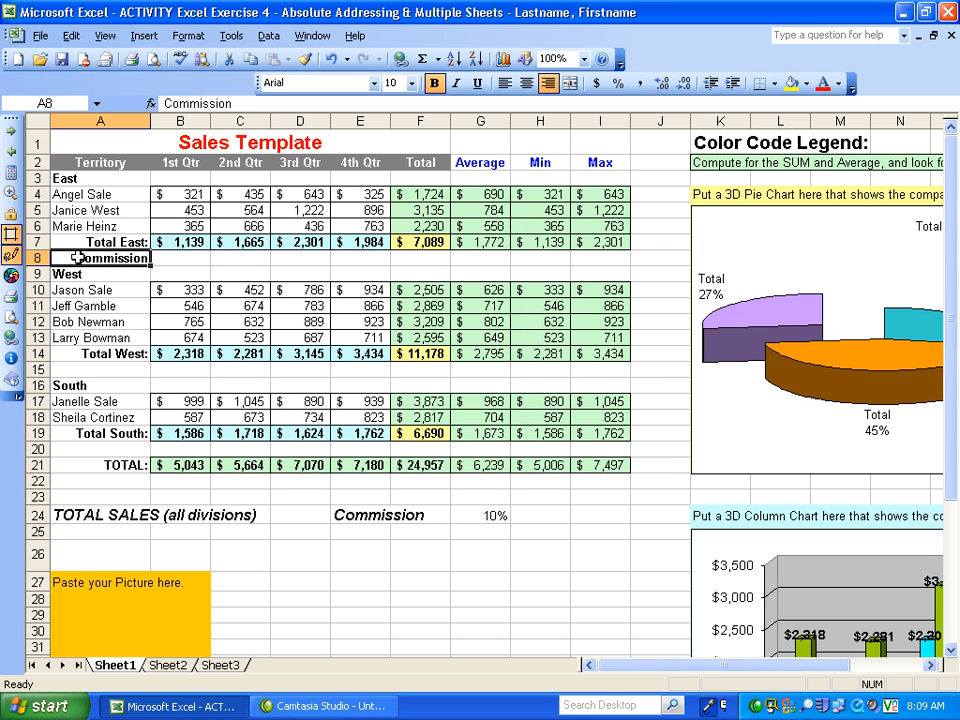
# - Calculate the East 1st Qtr commission in B8 with the formula =B7*G24
pyautogui.click(190, 245)
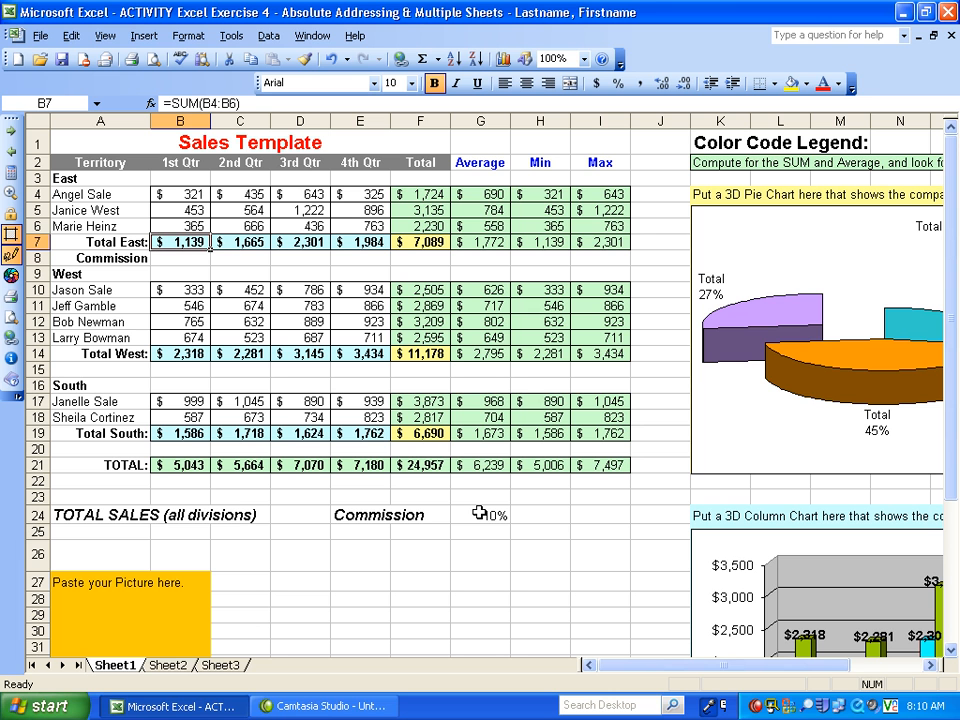
pyautogui.click(181, 256)
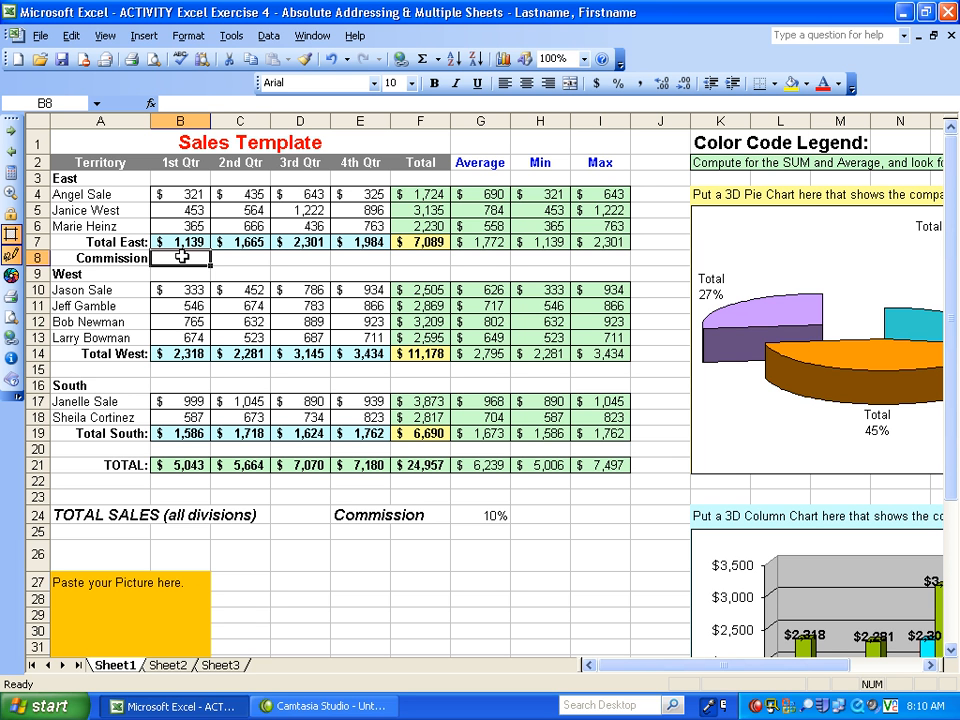
pyautogui.write('=')
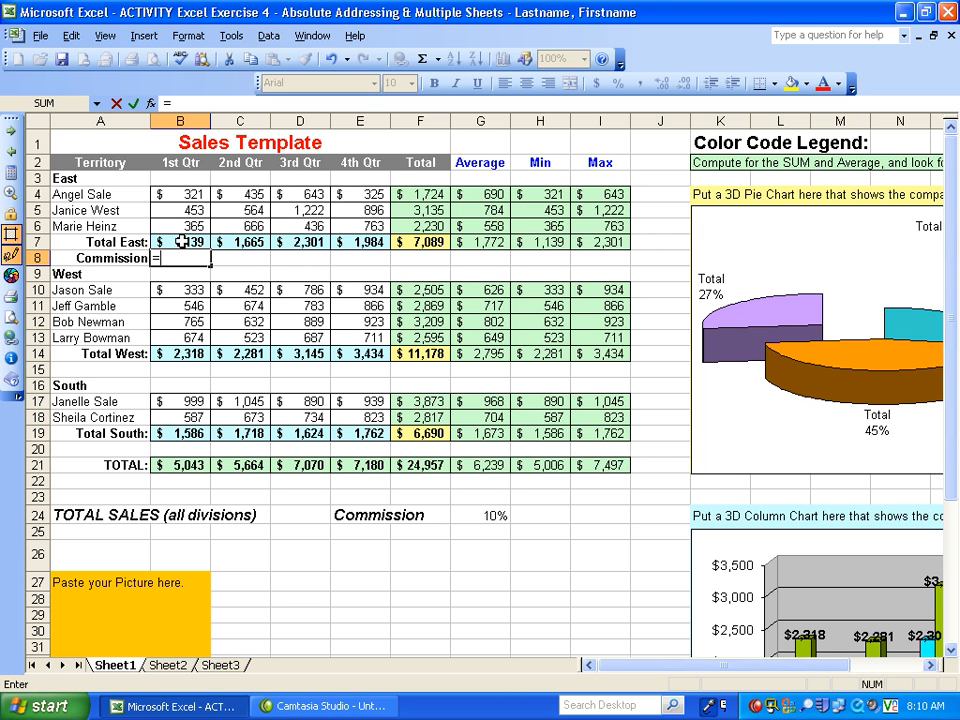
pyautogui.click(180, 241)
pyautogui.write('*')
pyautogui.click(461, 515)
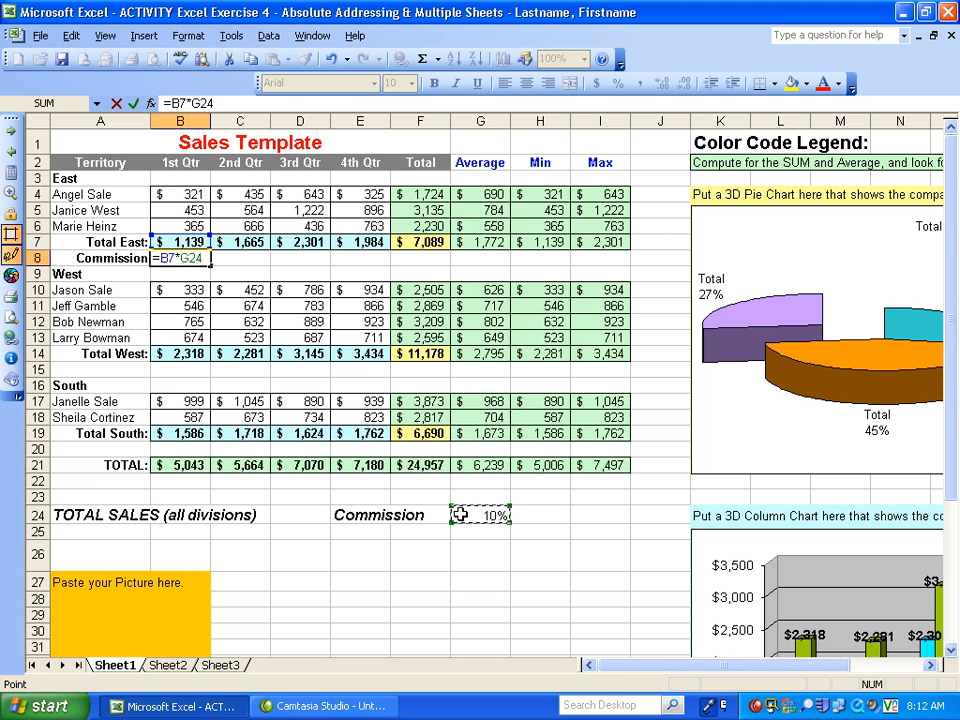
pyautogui.press('Return')
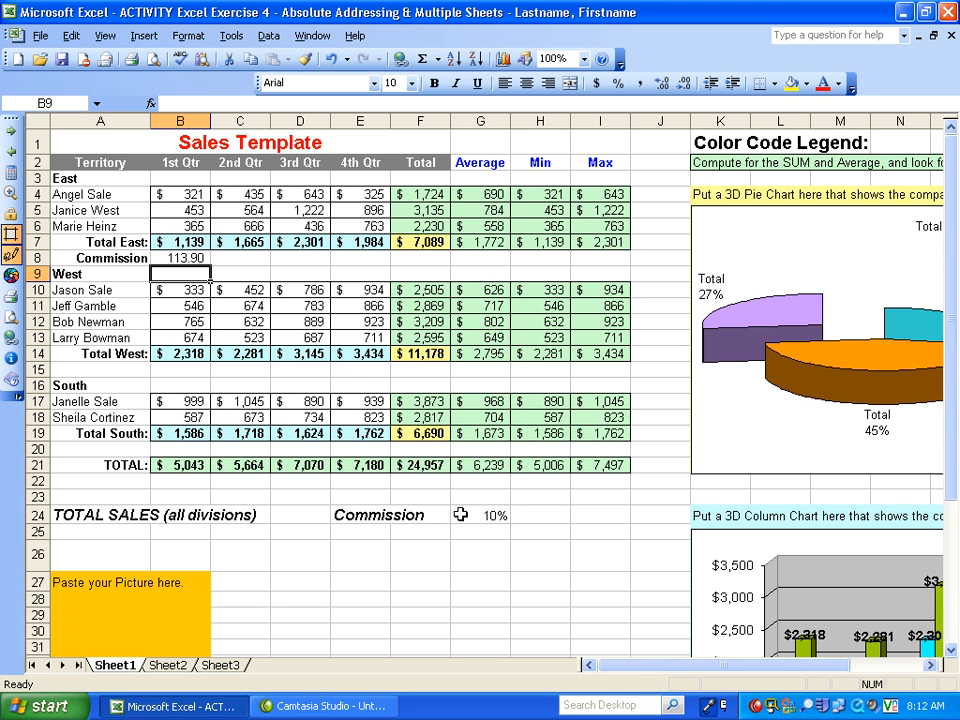
# - Copy the commission formula from B8 across to cells C8:I8
pyautogui.click(208, 258)
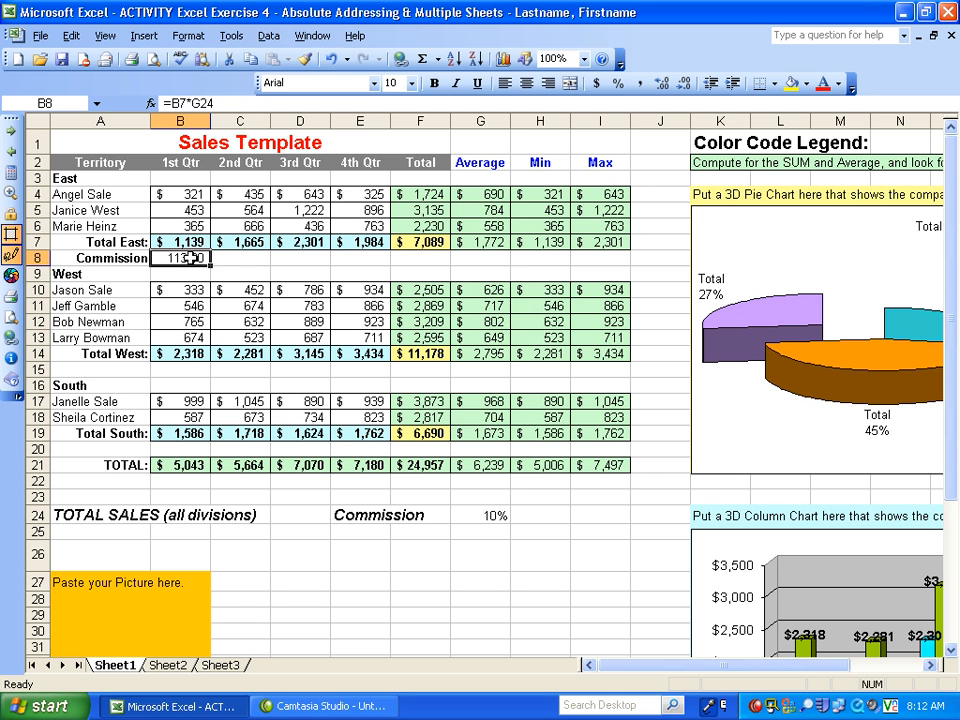
pyautogui.rightClick(191, 258)
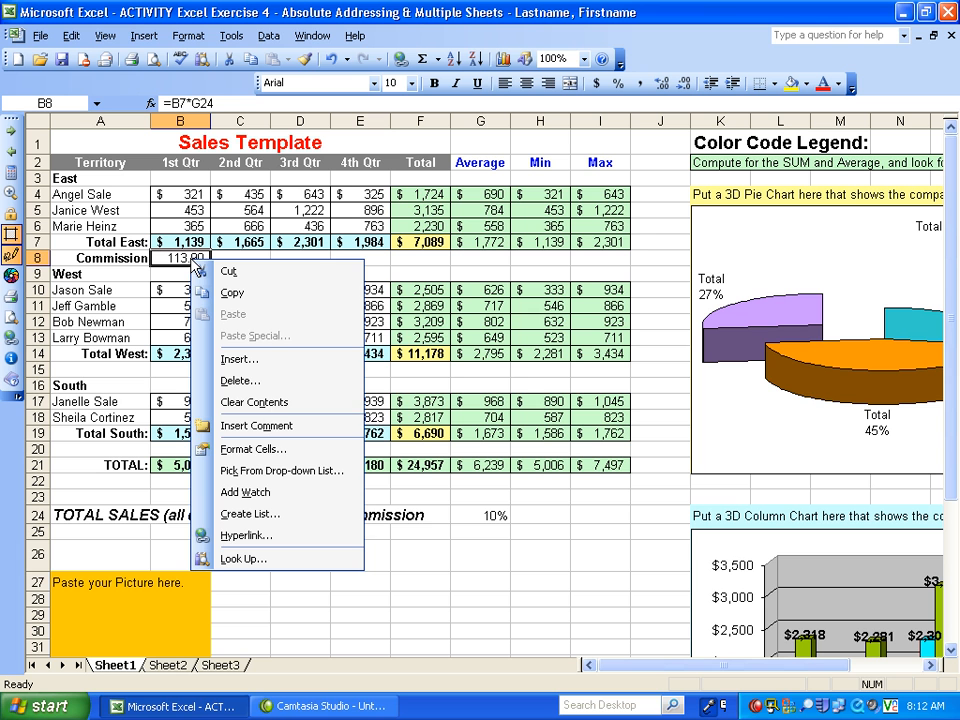
pyautogui.click(190, 259)
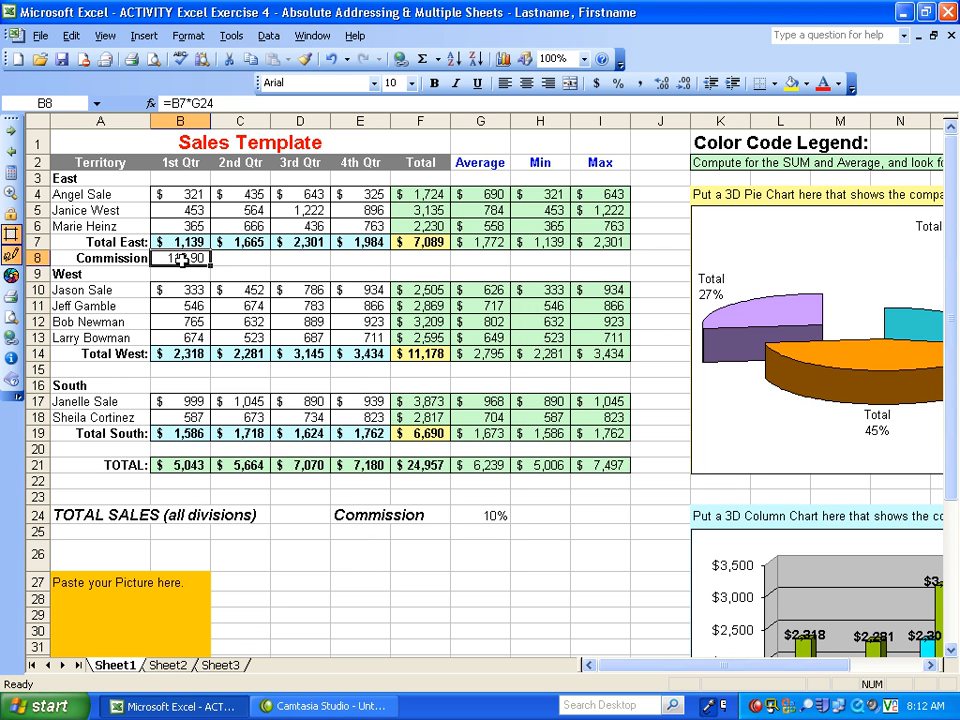
pyautogui.rightClick(182, 259)
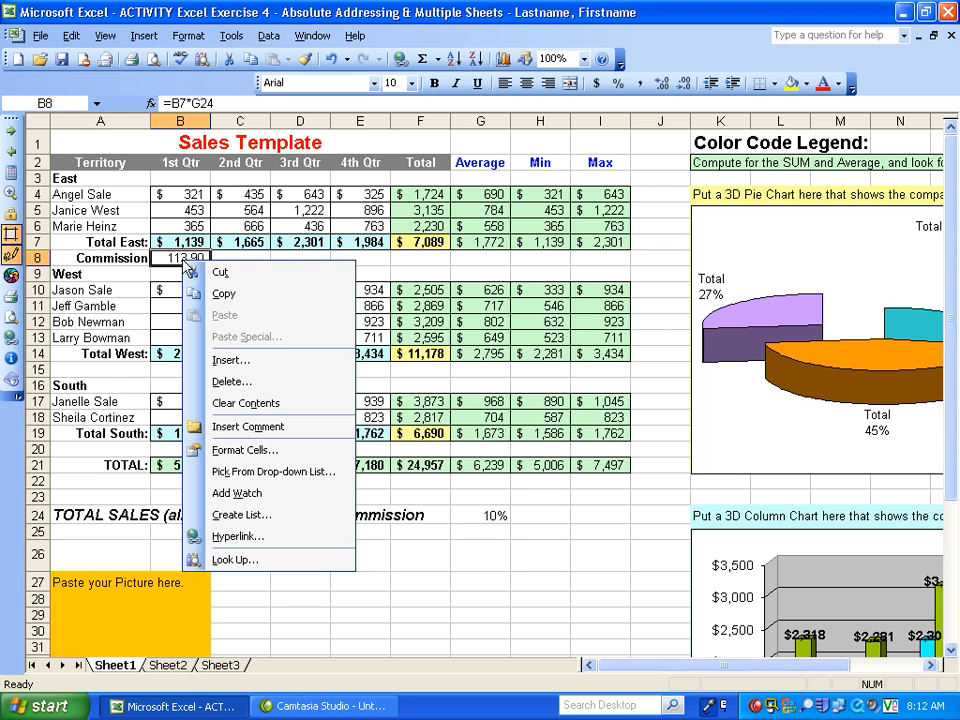
pyautogui.click(241, 296)
pyautogui.moveTo(268, 259); pyautogui.dragTo(611, 257)
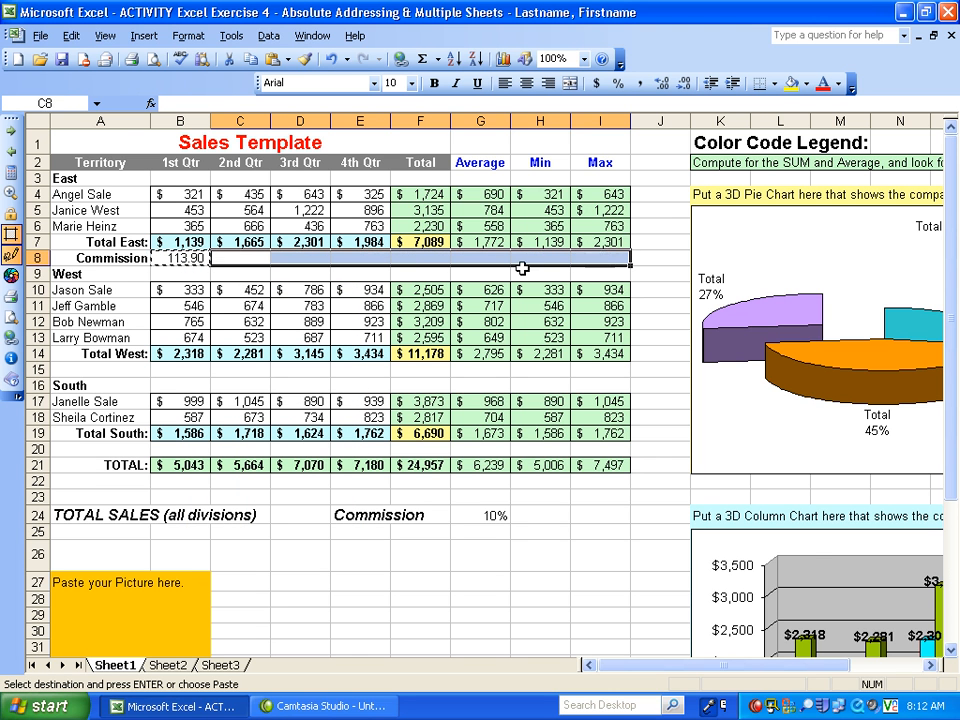
pyautogui.rightClick(253, 258)
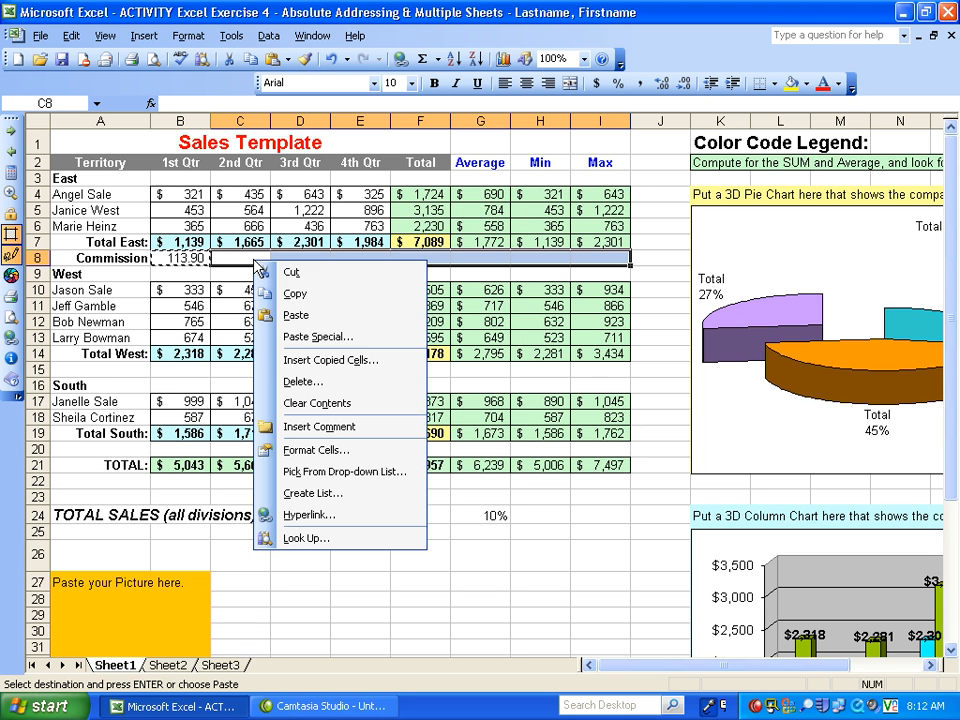
pyautogui.click(298, 316)
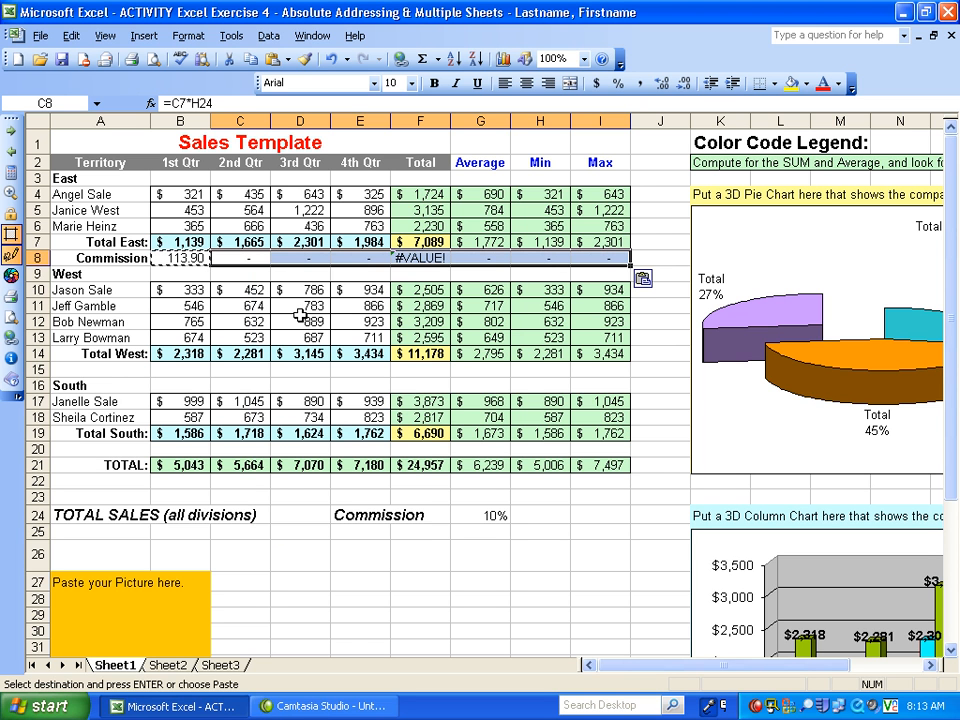
# - Compare the commission formulas in C8, D8 and B8, and end copy mode
pyautogui.click(251, 272)
pyautogui.click(251, 257)
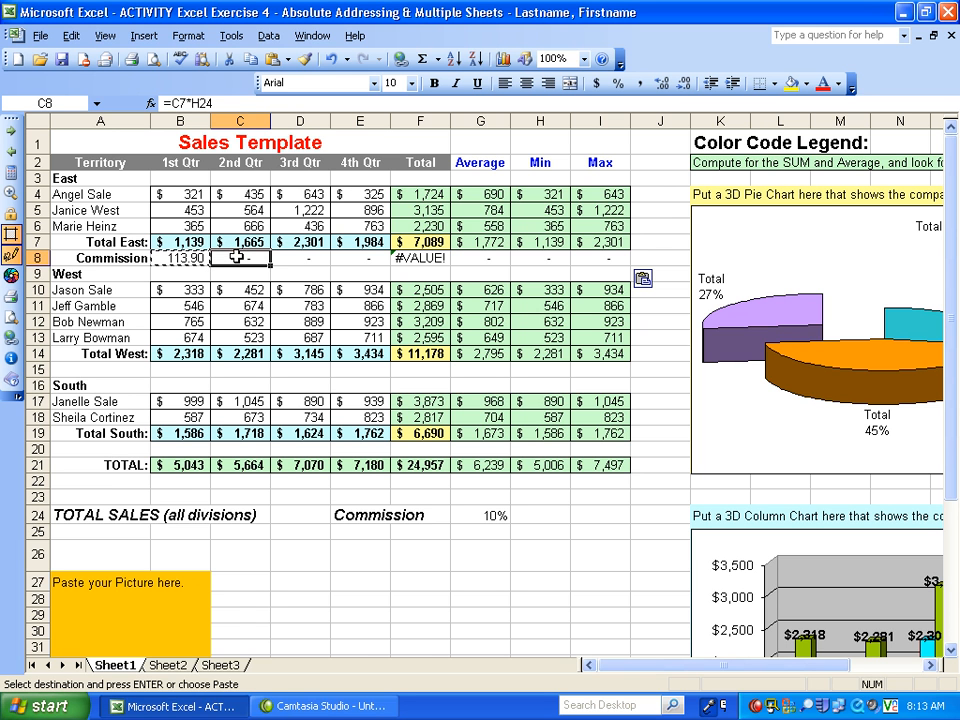
pyautogui.click(312, 255)
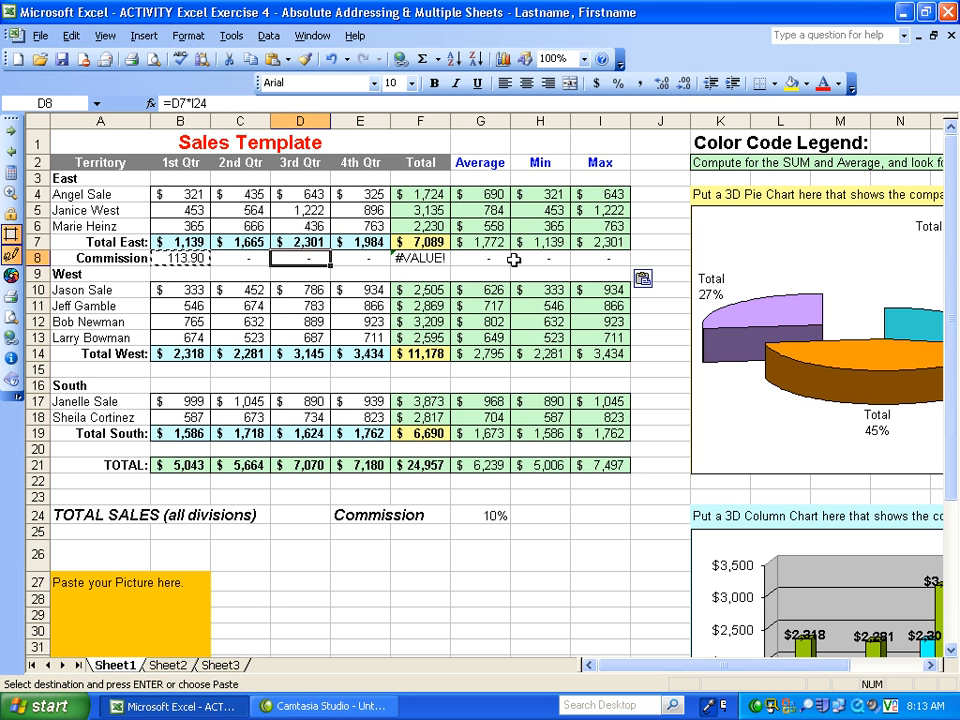
pyautogui.click(180, 257)
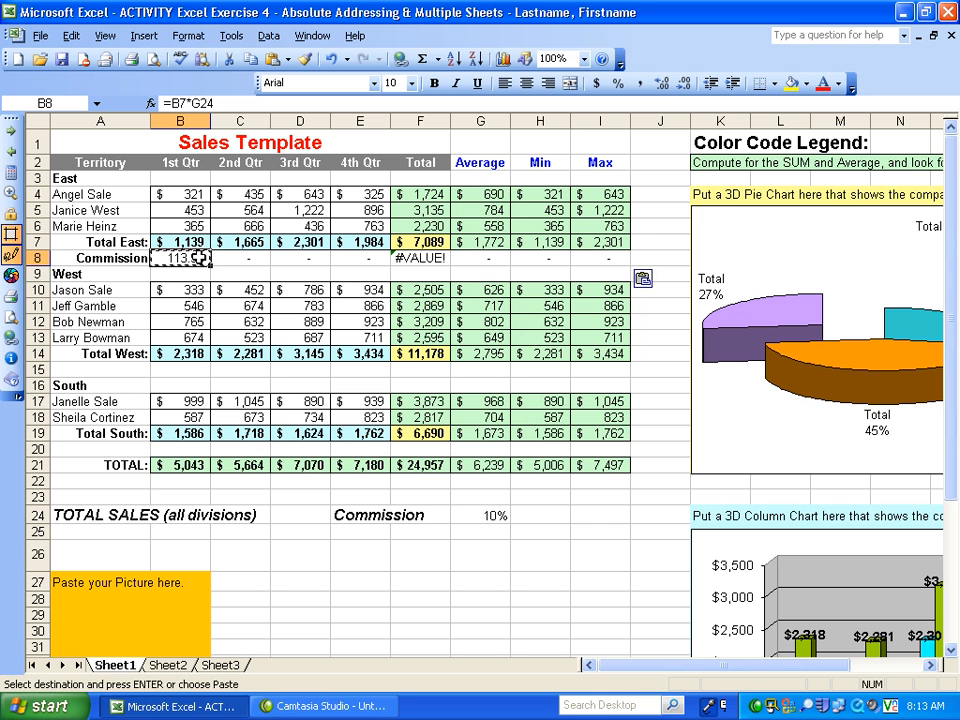
pyautogui.press('Escape')
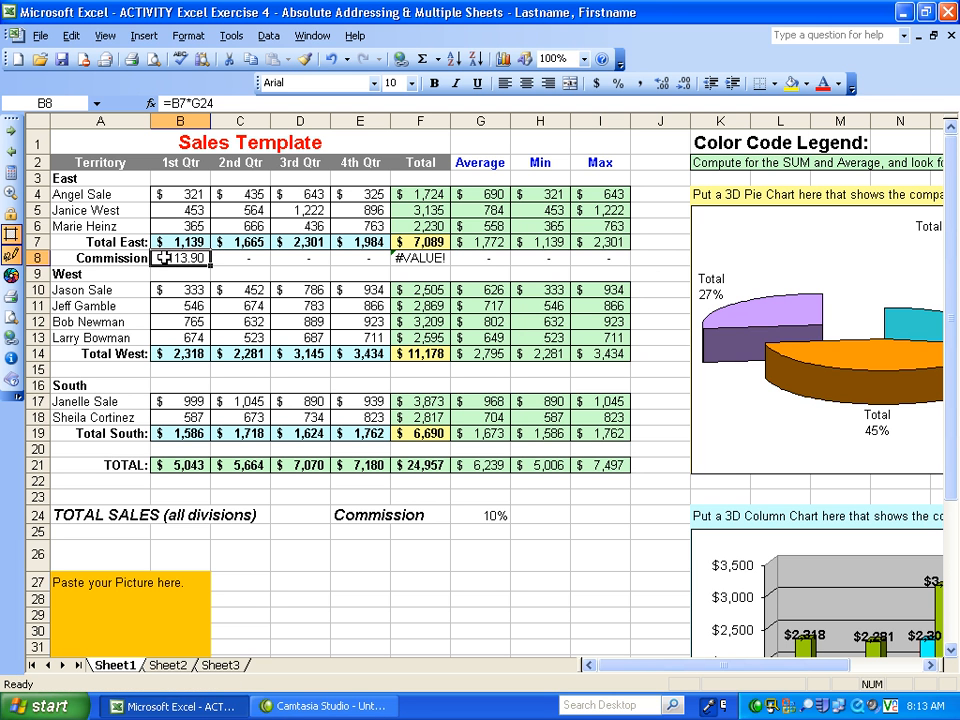
# - Inspect the cell references in the B8 commission formula up close, leaving the formula as it is
pyautogui.doubleClick(162, 258)
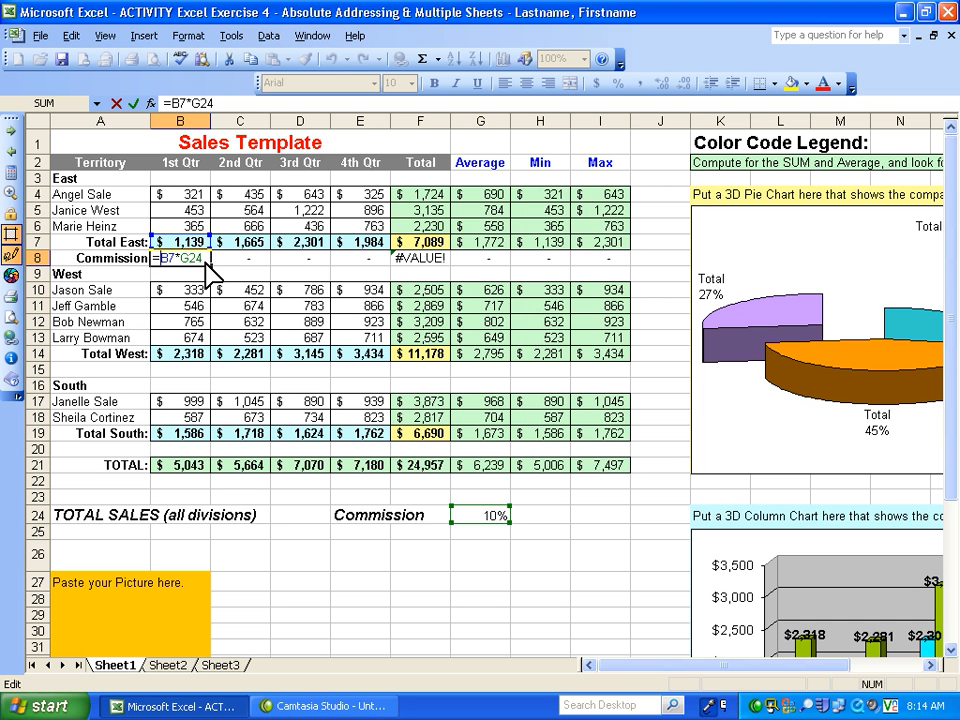
pyautogui.press('super+z')
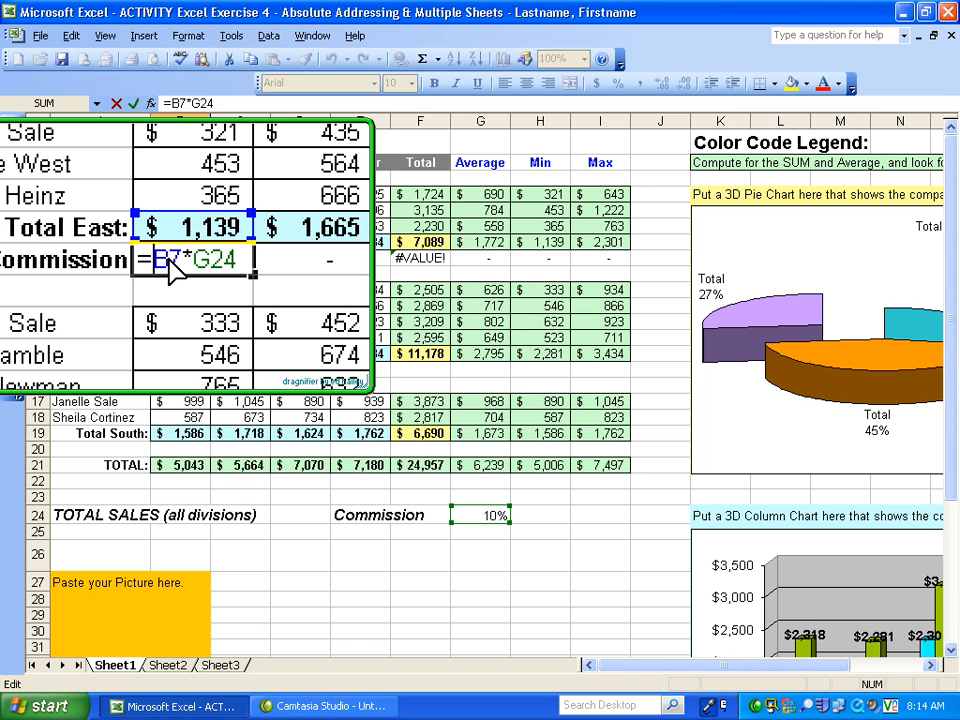
pyautogui.click(168, 258)
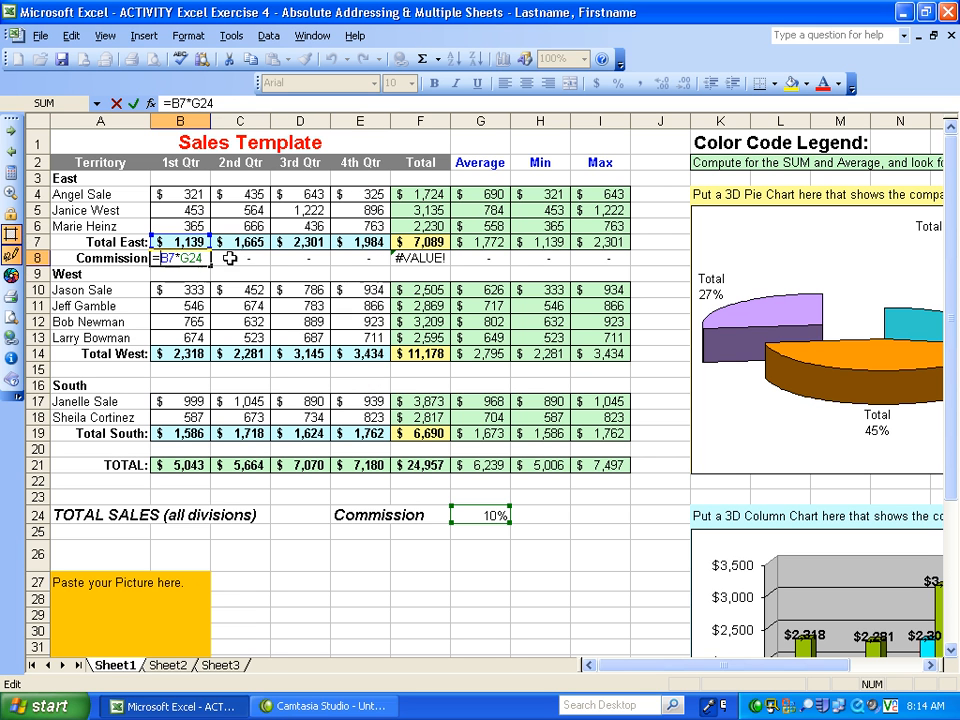
pyautogui.click(246, 258)
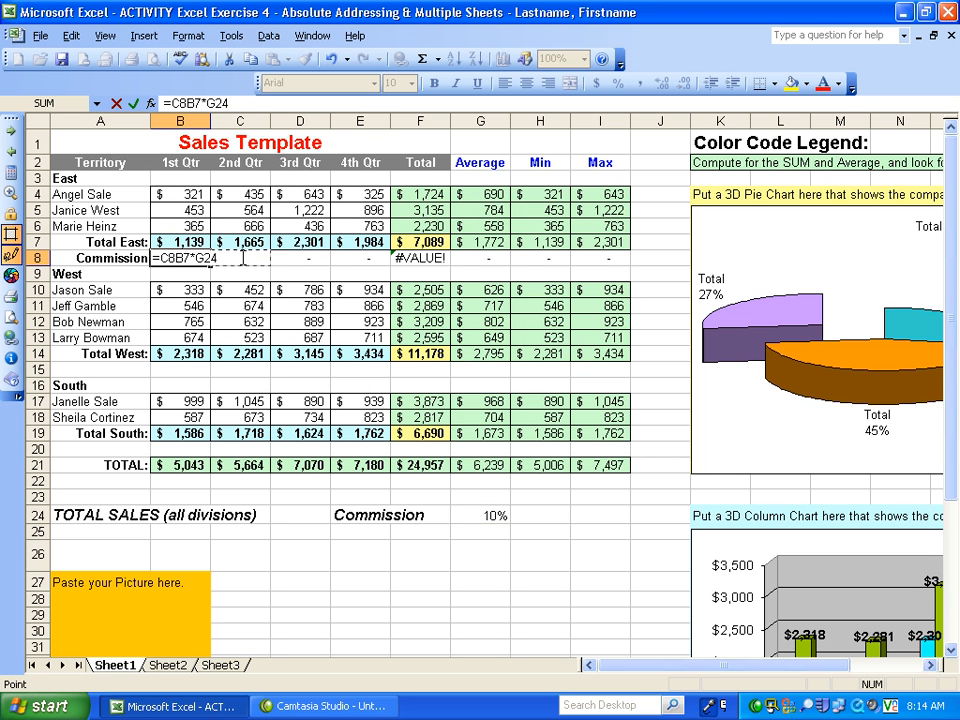
pyautogui.press('Escape')
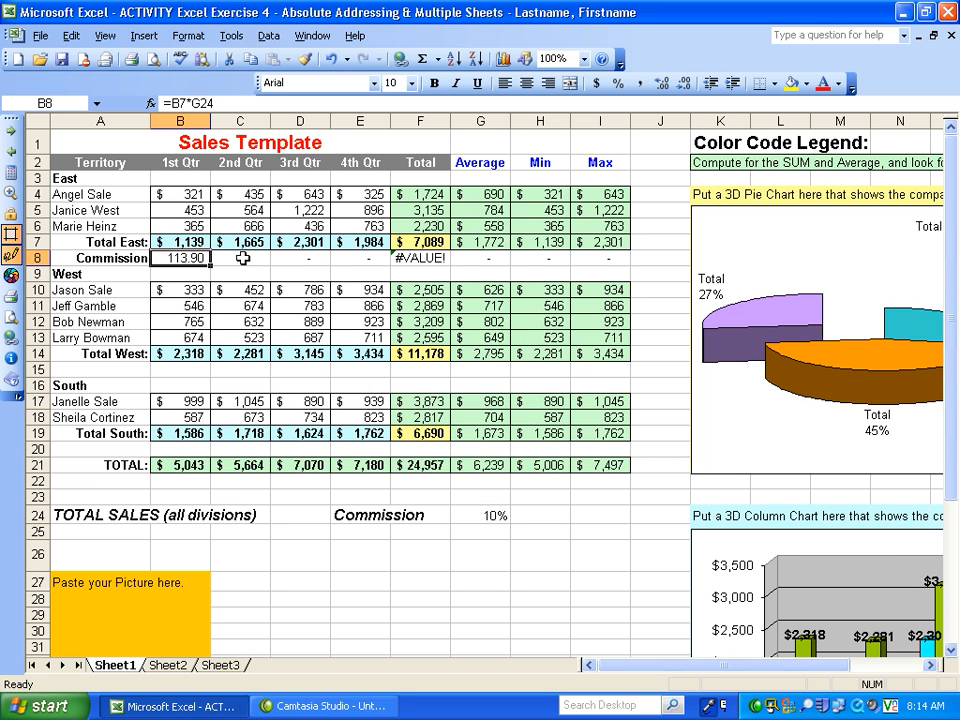
# - Inspect which cells the copied 2nd Qtr commission formula in C8 refers to, magnifying the commission row
pyautogui.click(246, 258)
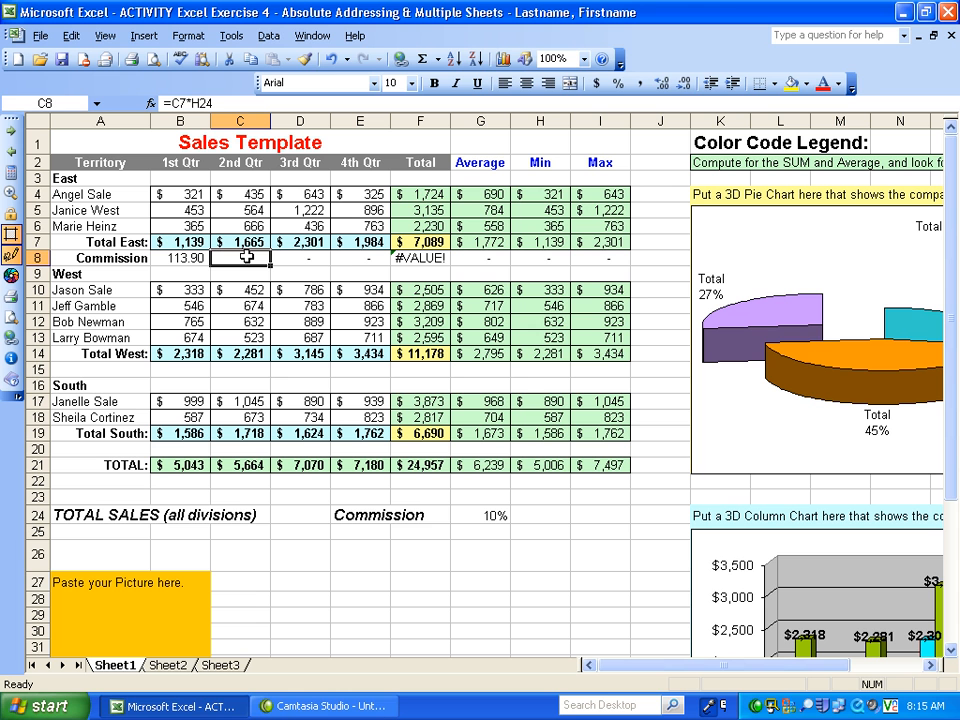
pyautogui.doubleClick(246, 258)
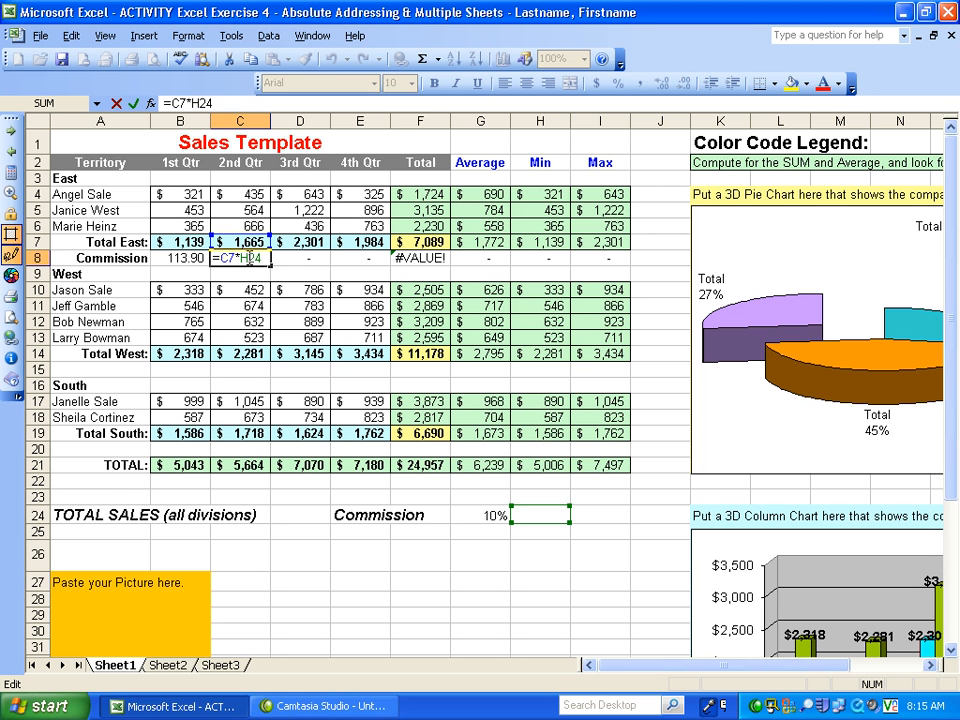
pyautogui.press('super+z')
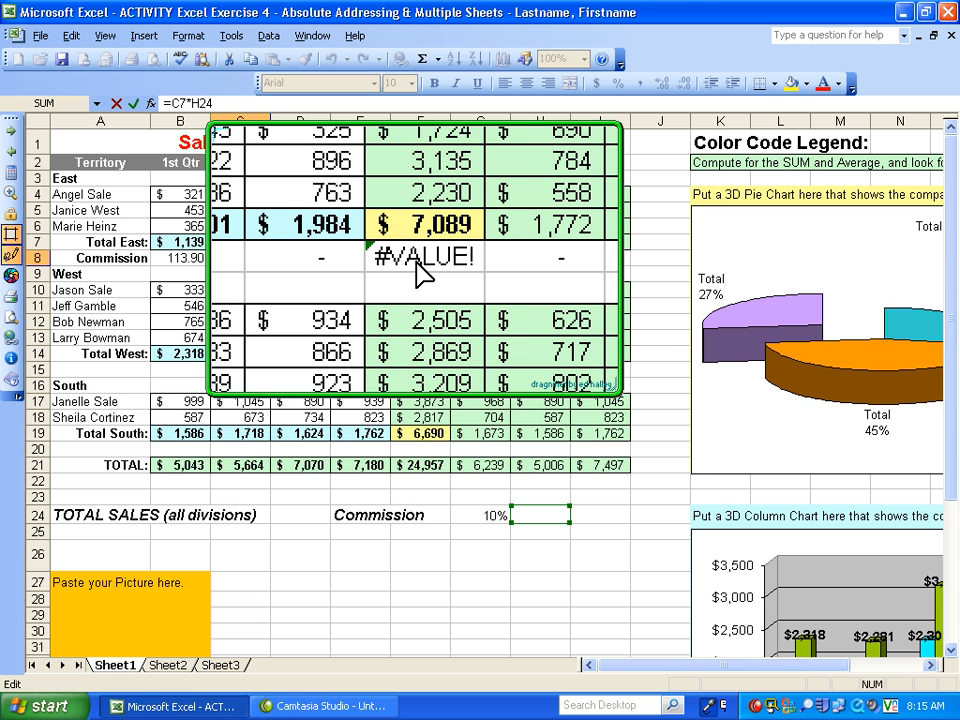
pyautogui.click(414, 263)
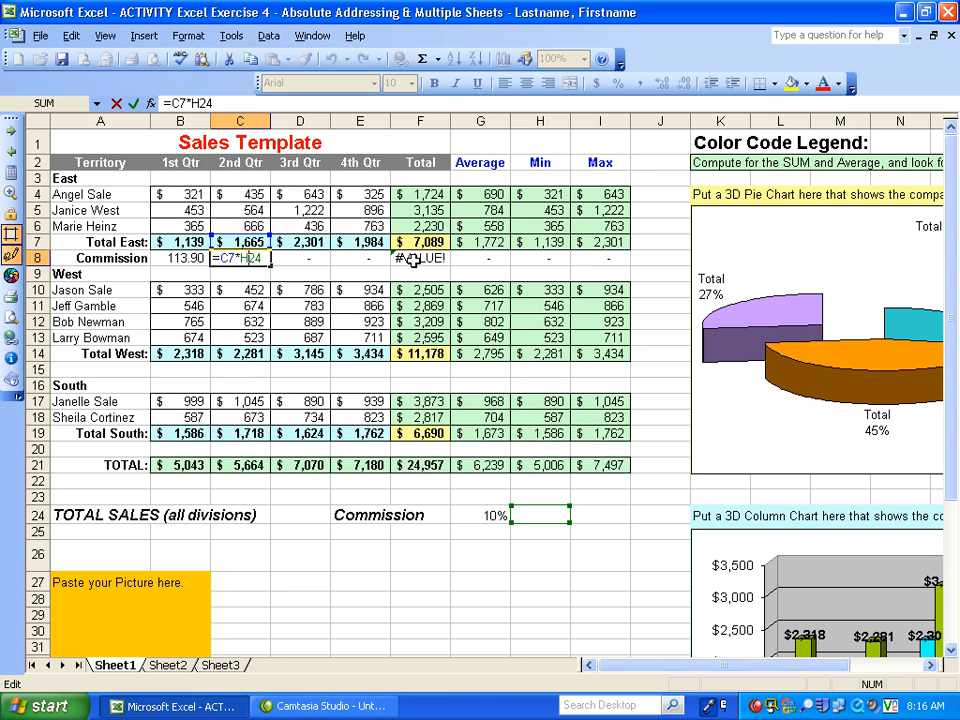
# - Examine the references behind the error in F8 against the rate in G24, and discard any edit to the formula
pyautogui.click(414, 258)
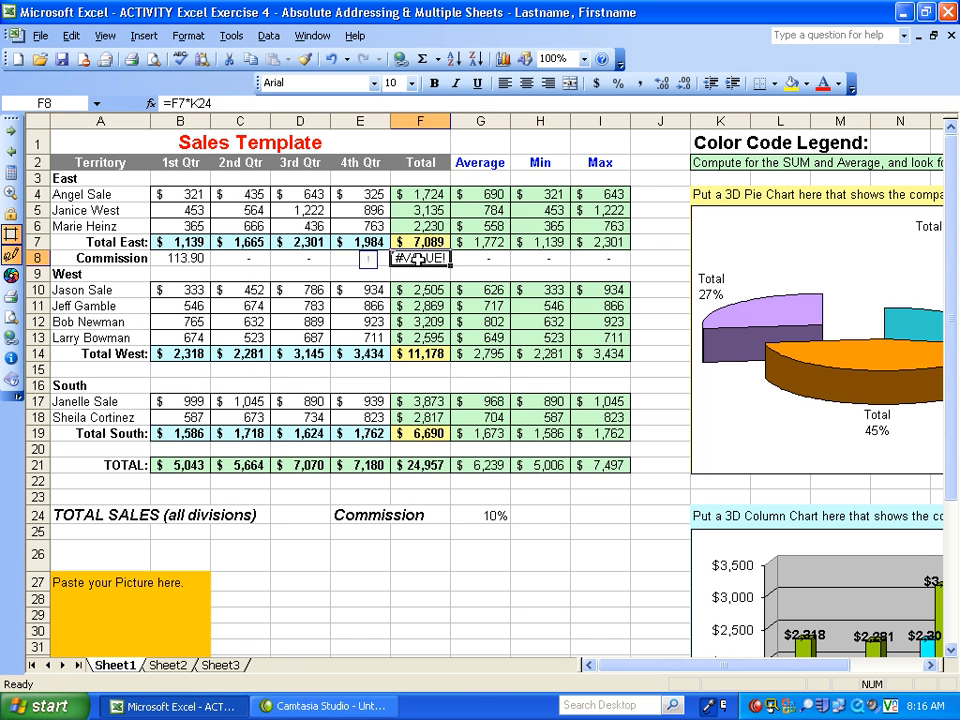
pyautogui.press('F2')
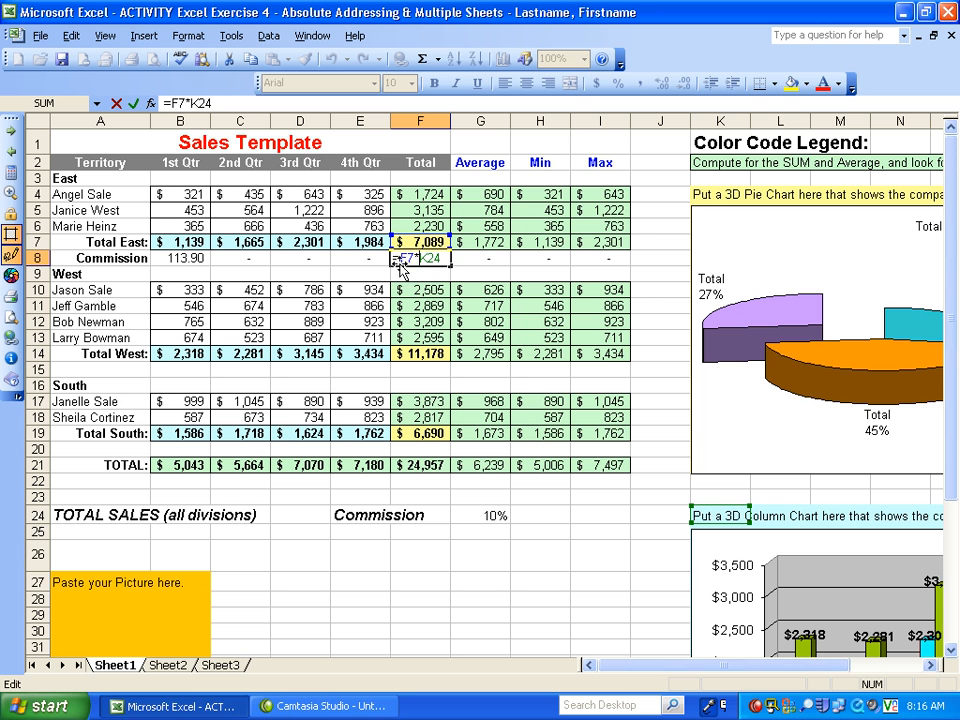
pyautogui.click(400, 272)
pyautogui.press('Escape')
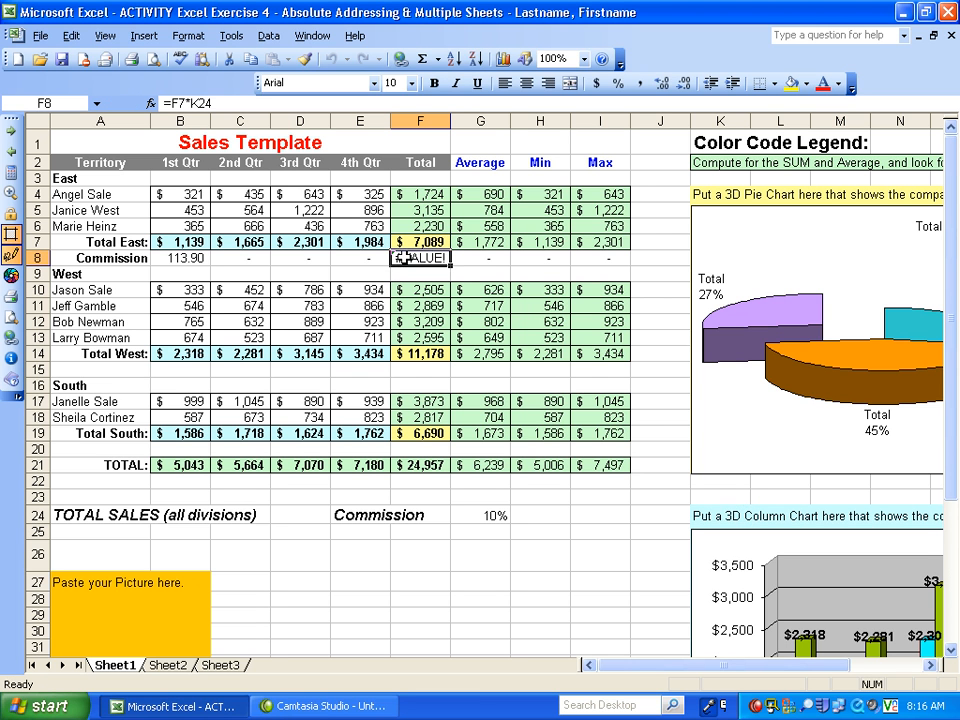
pyautogui.press('F2')
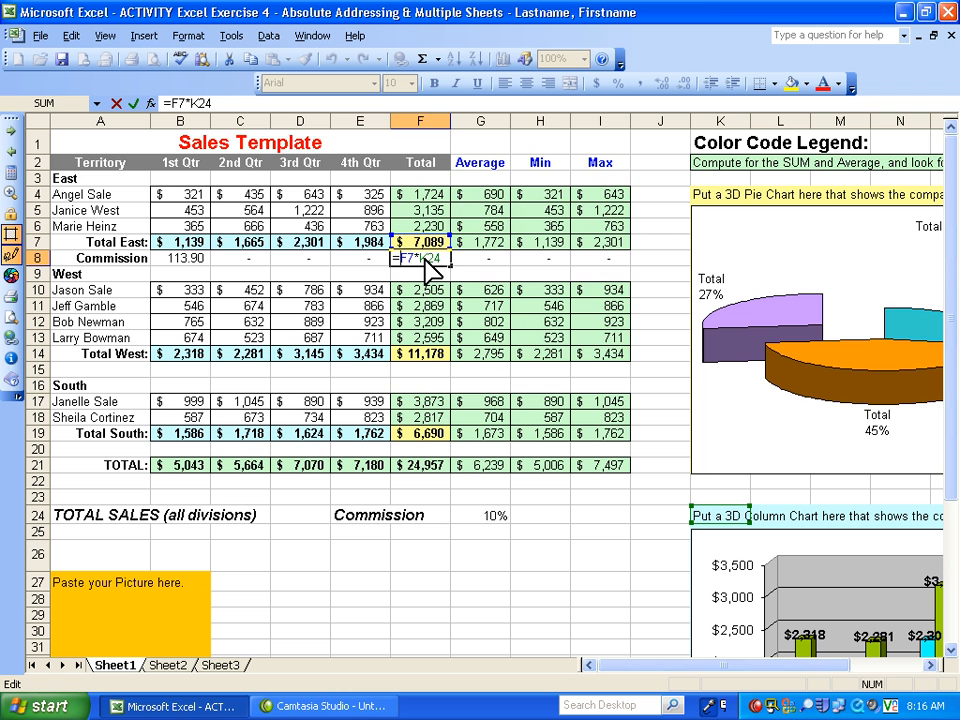
pyautogui.press('super')
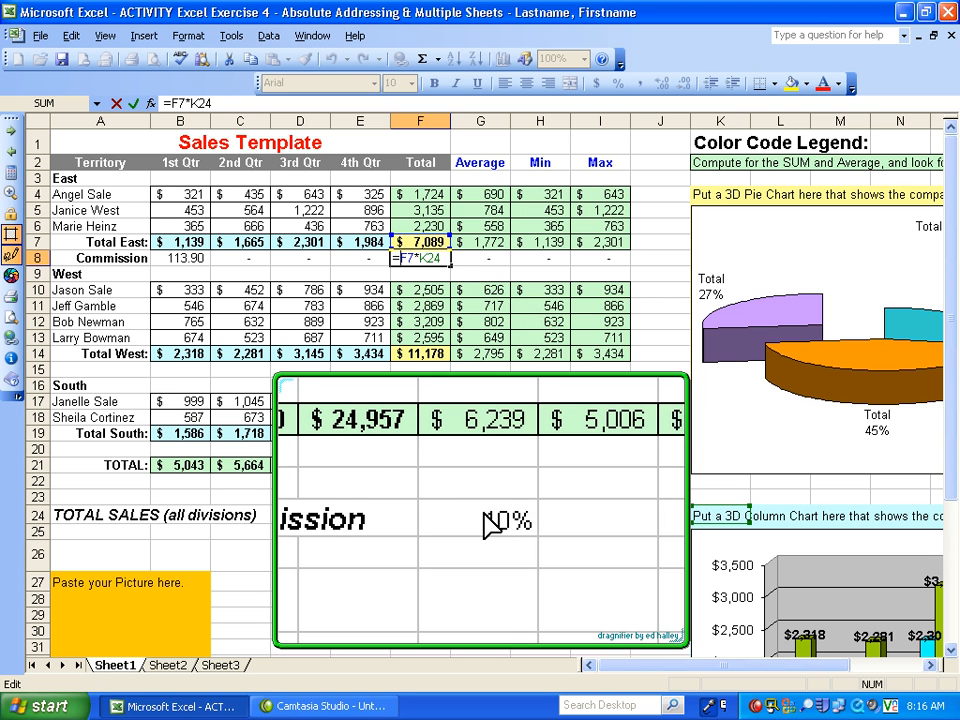
pyautogui.click(483, 511)
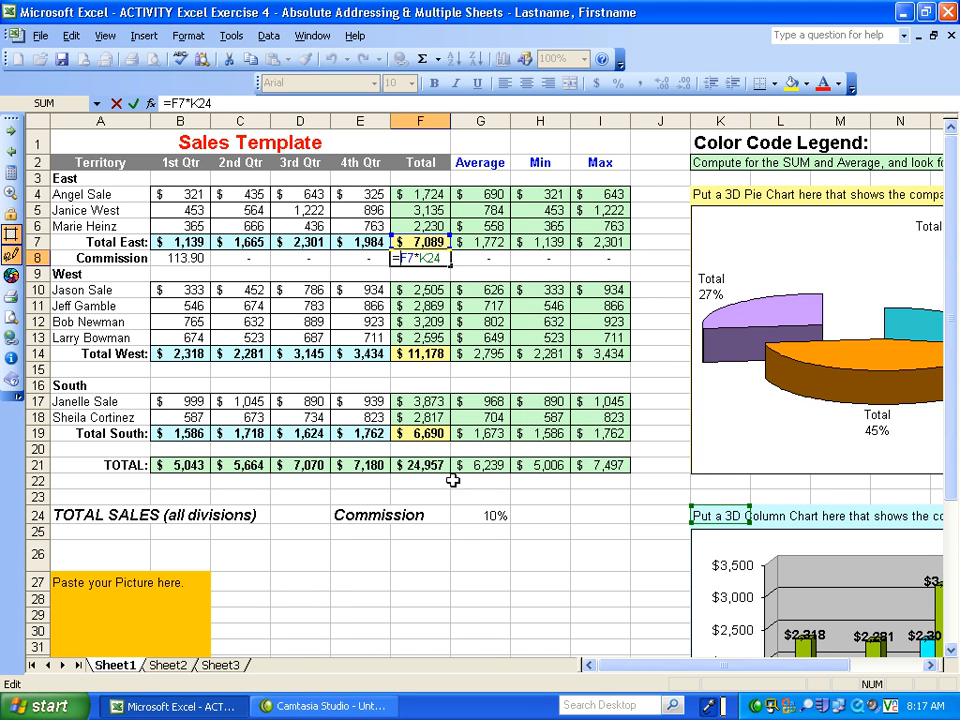
pyautogui.click(175, 253)
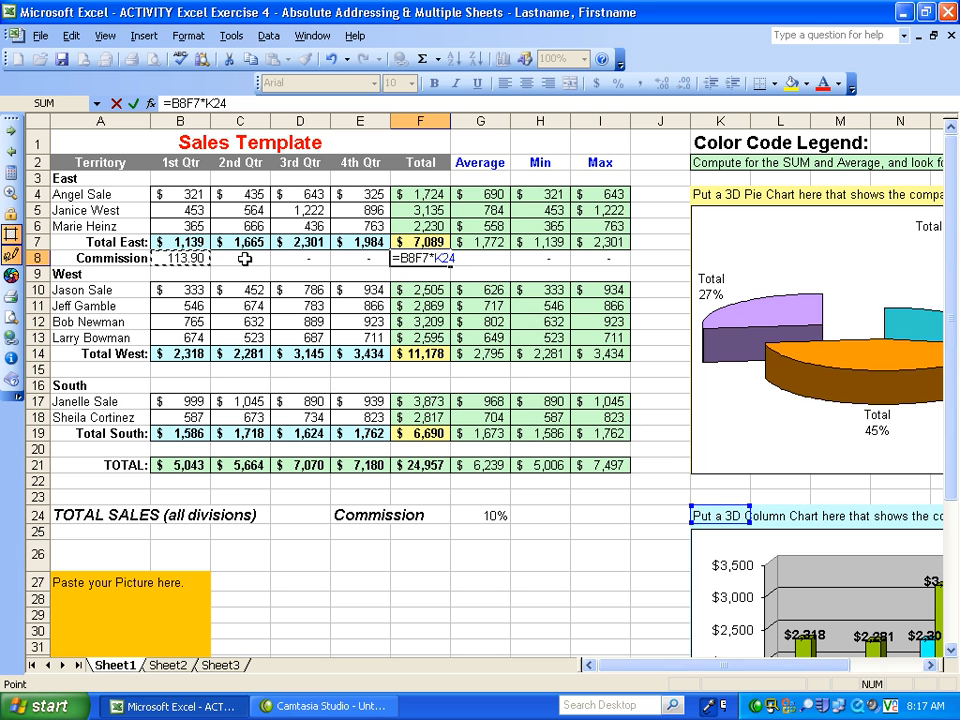
pyautogui.hotkey('ctrl', 'Return')
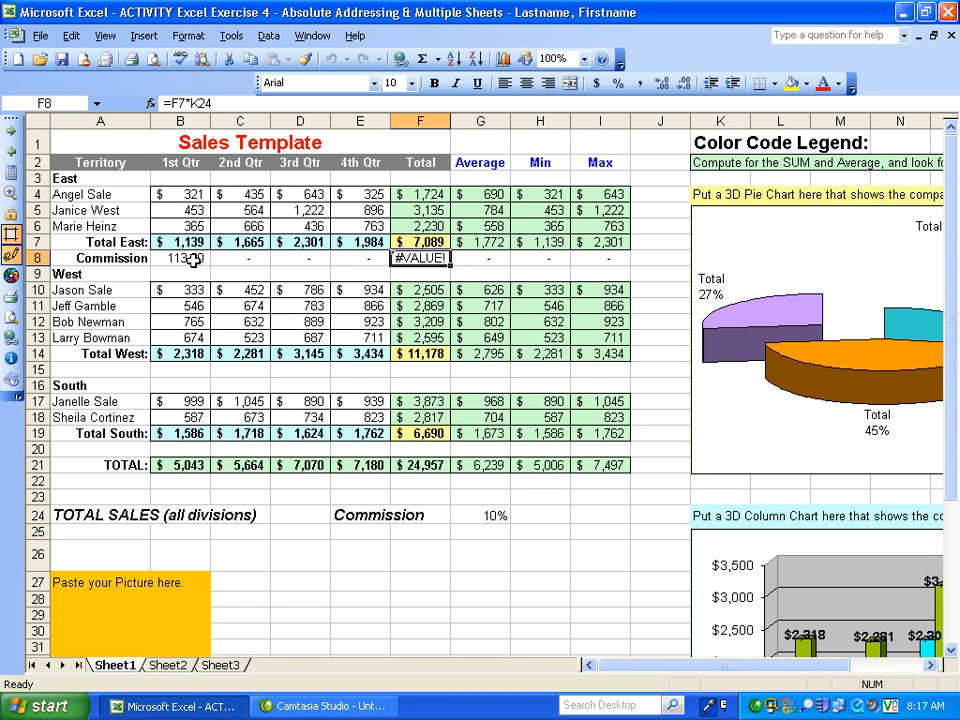
# - Clear the incorrectly copied commission formulas from cells C8:I8
pyautogui.click(193, 260)
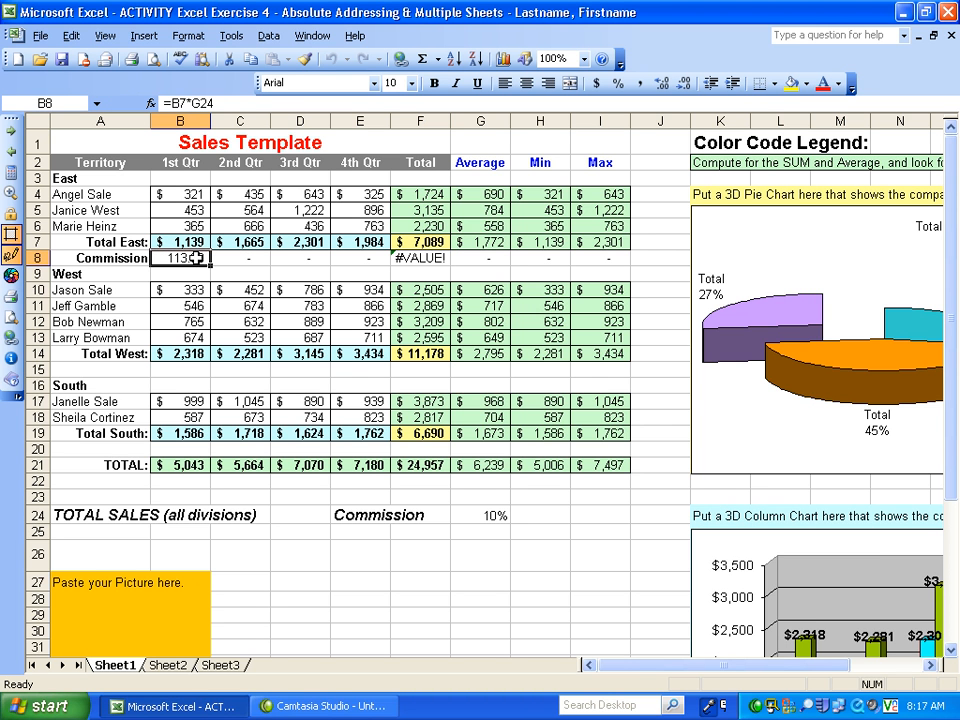
pyautogui.moveTo(216, 258); pyautogui.dragTo(607, 258)
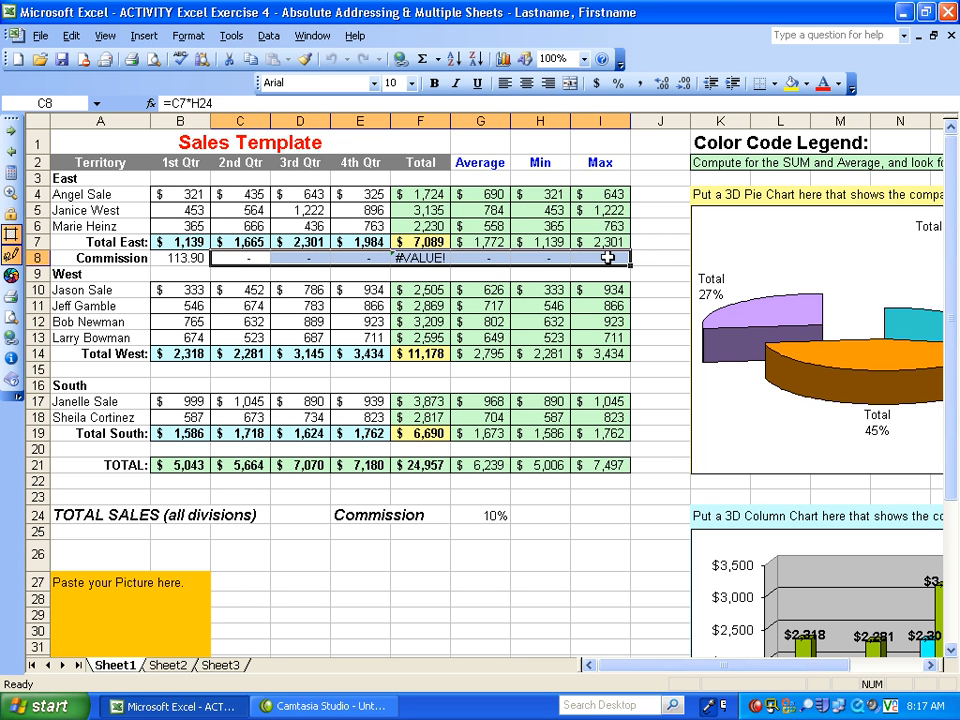
pyautogui.press('Delete')
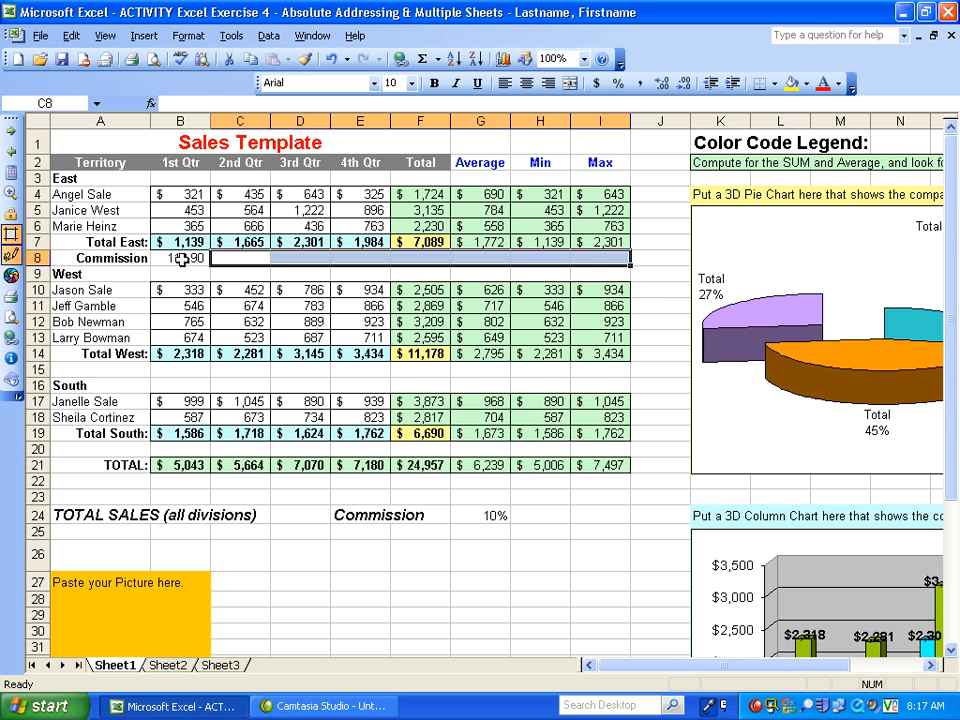
# - Make the commission rate reference in B8 absolute so the formula reads =B7*$G$24
pyautogui.click(172, 258)
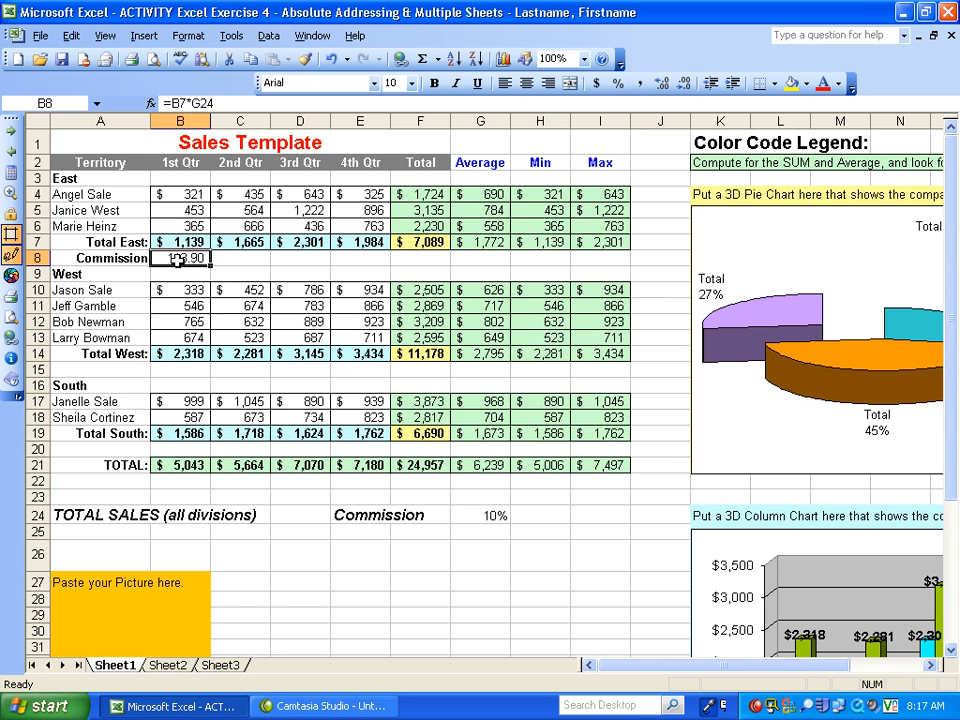
pyautogui.doubleClick(172, 258)
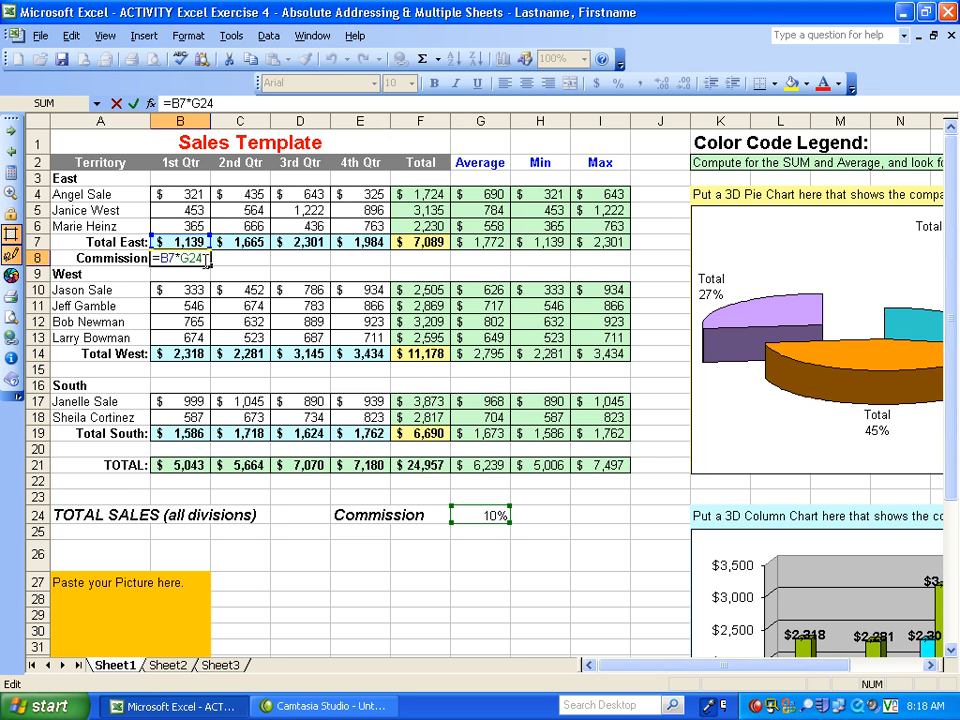
pyautogui.press('super+a')
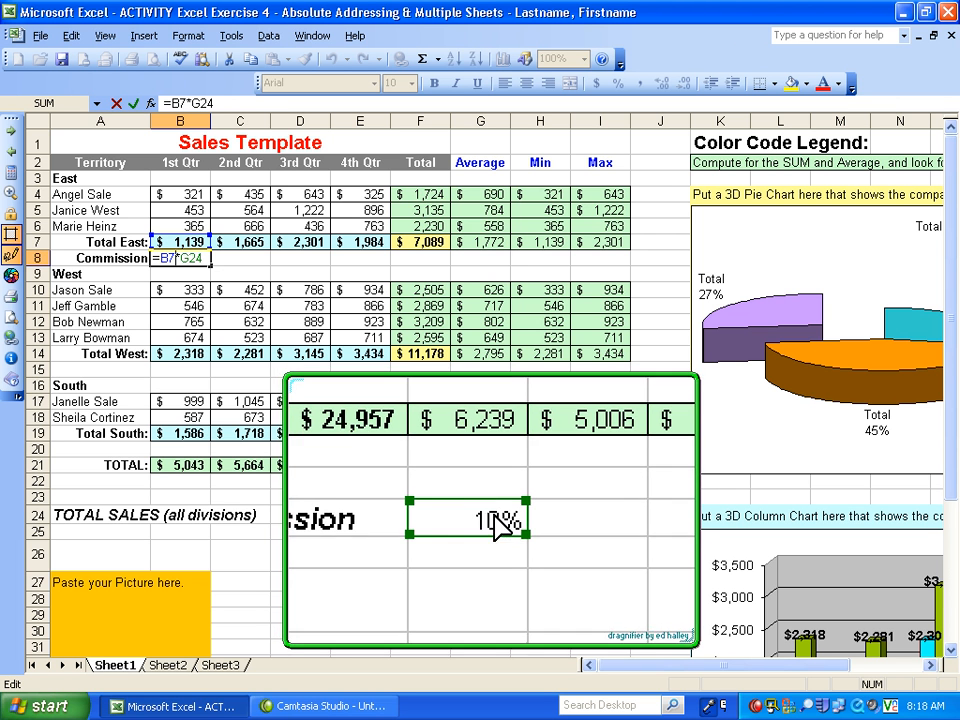
pyautogui.click(197, 255)
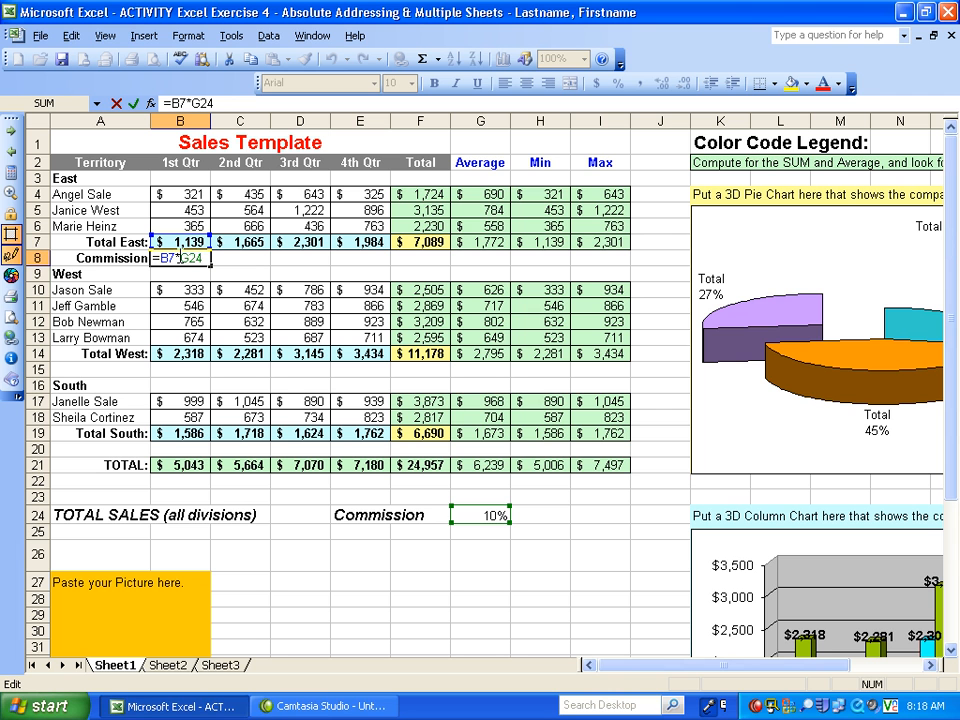
pyautogui.moveTo(180, 257); pyautogui.dragTo(209, 258)
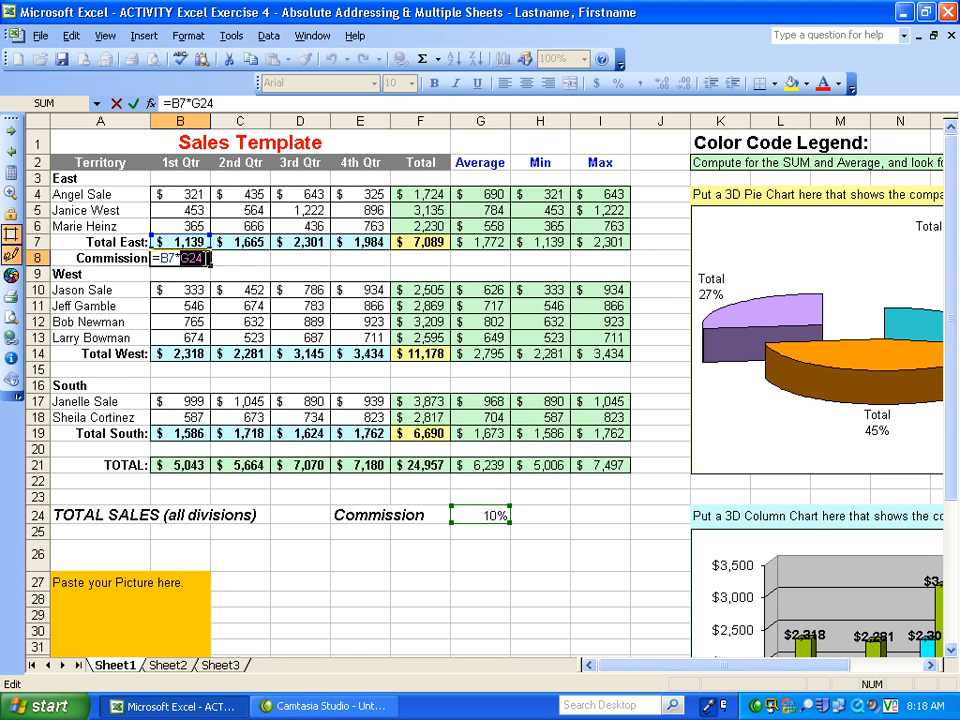
pyautogui.press('F4')
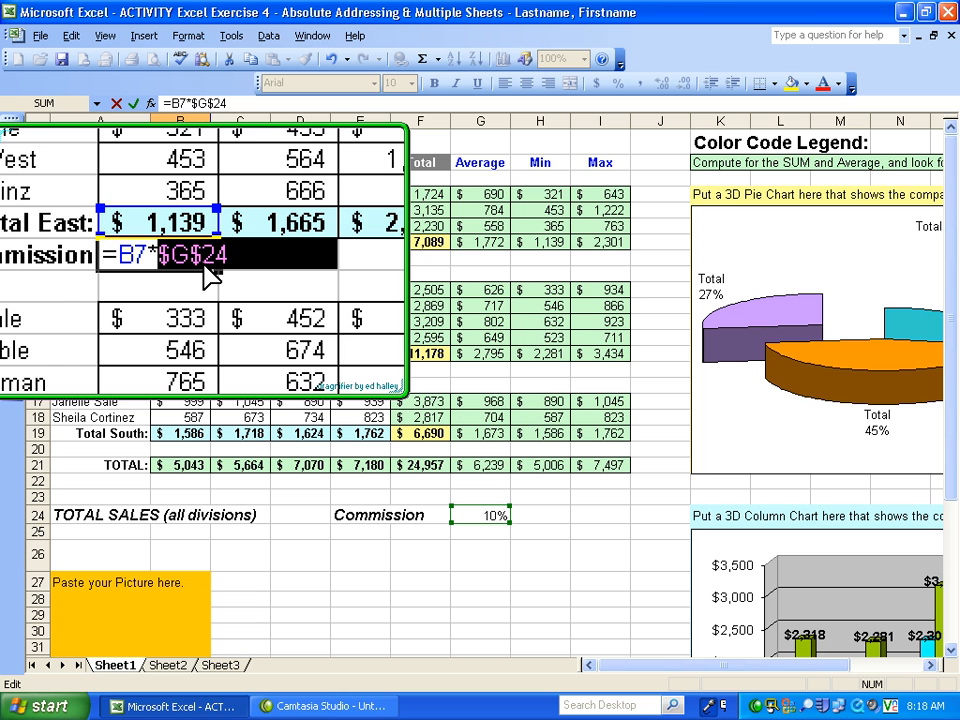
pyautogui.click(204, 264)
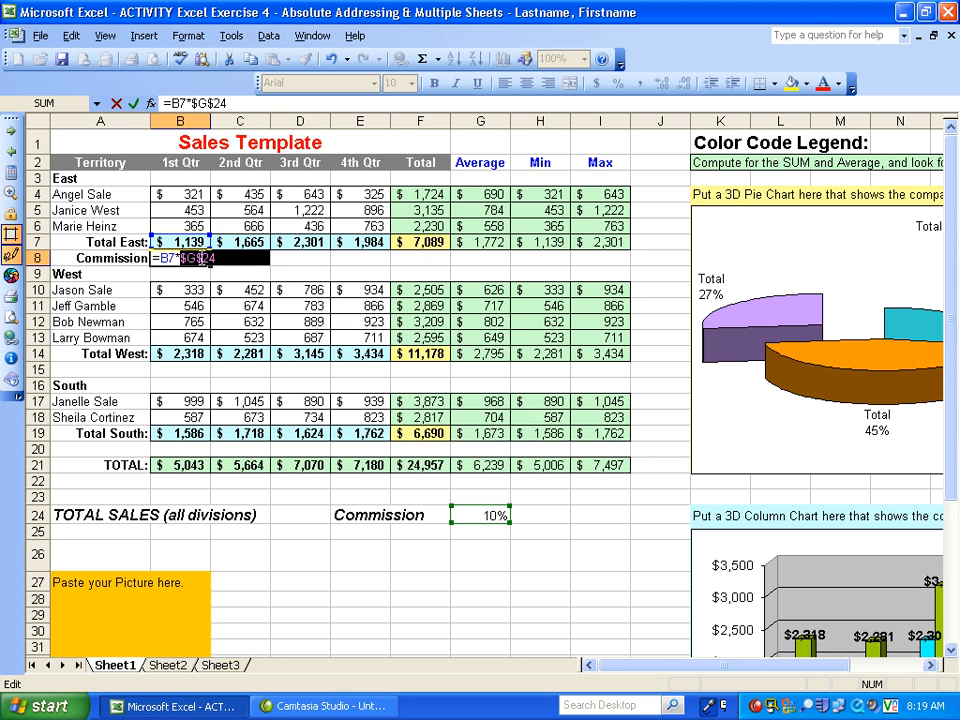
pyautogui.press('Return')
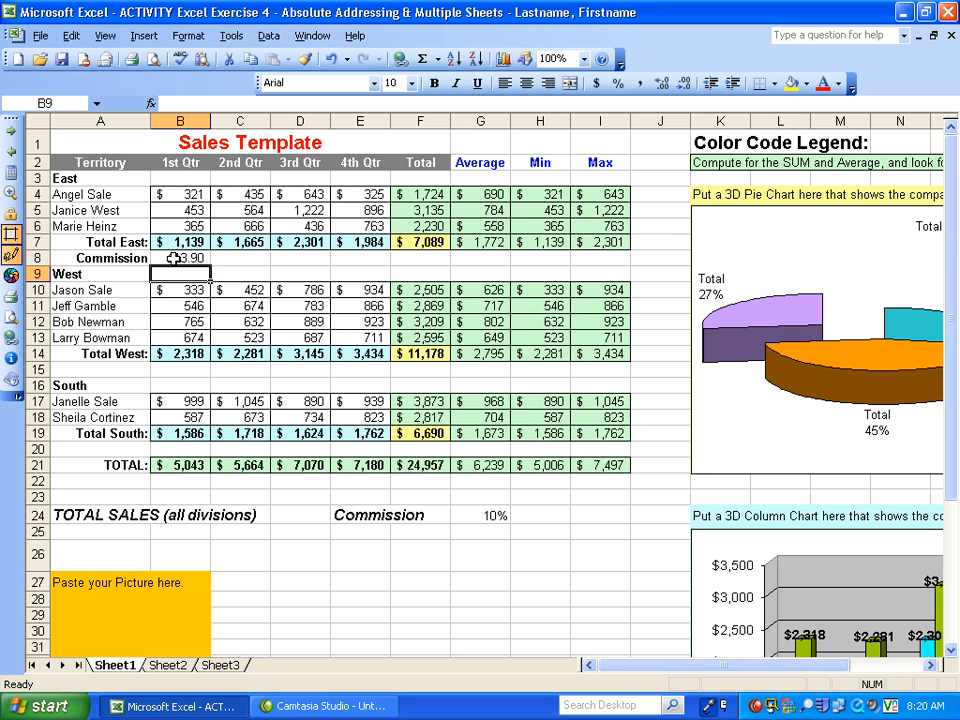
# - Copy the absolute-reference commission formula from B8 into cells C8:I8
pyautogui.click(173, 258)
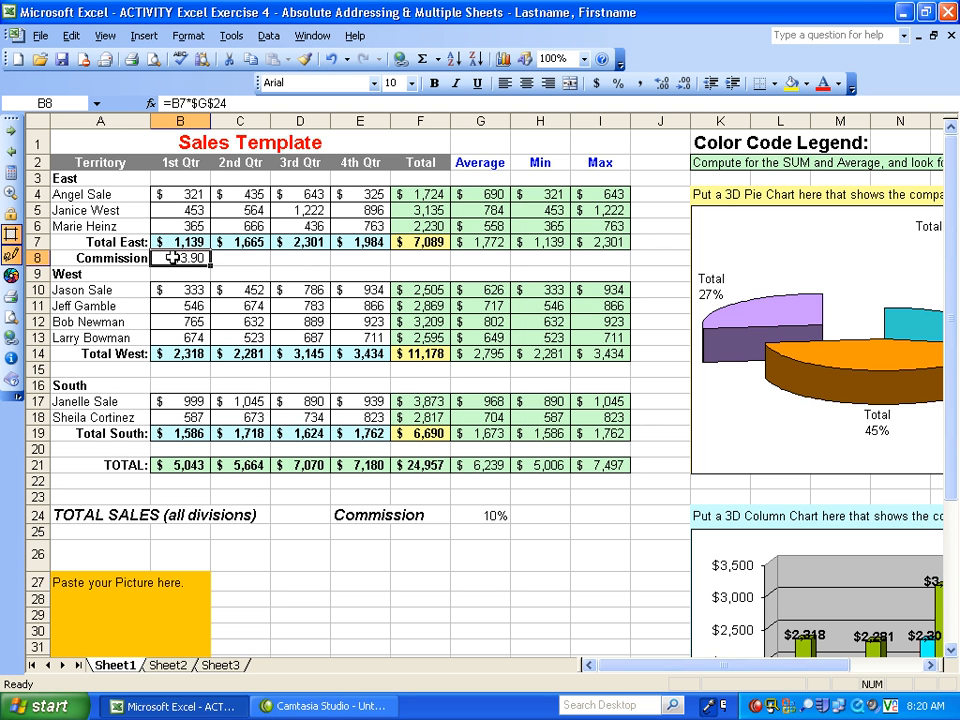
pyautogui.rightClick(173, 258)
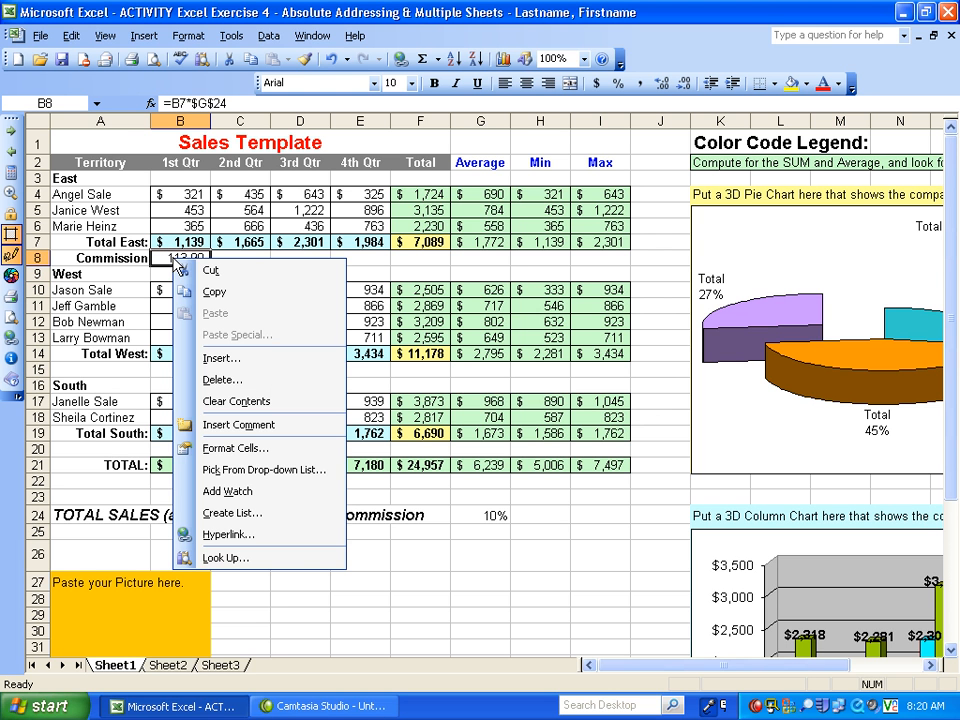
pyautogui.click(208, 290)
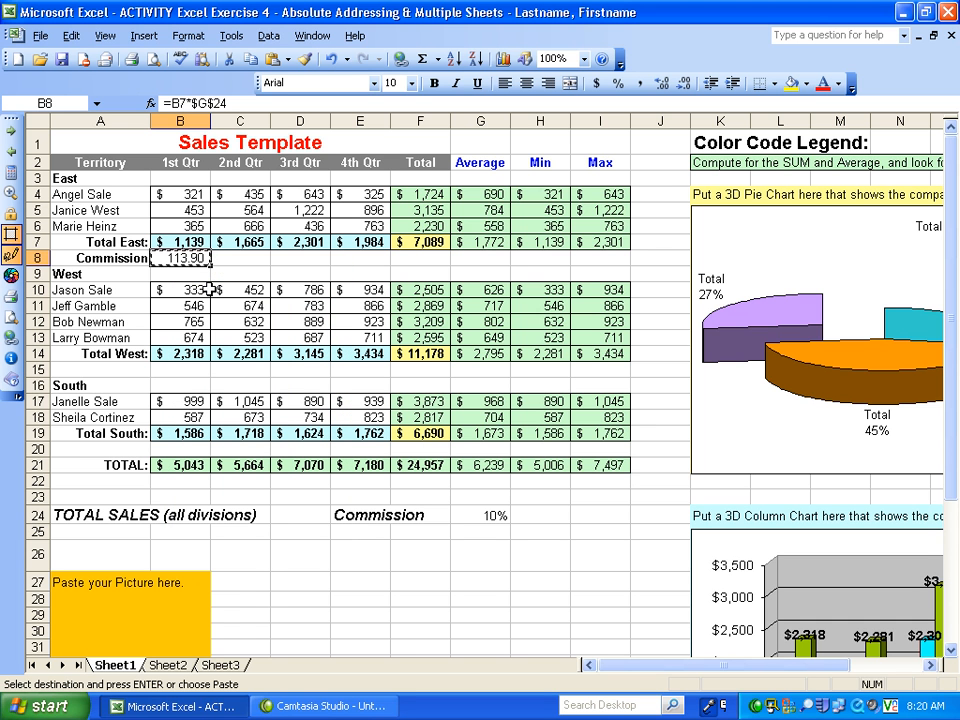
pyautogui.moveTo(262, 259); pyautogui.dragTo(581, 262)
pyautogui.rightClick(387, 262)
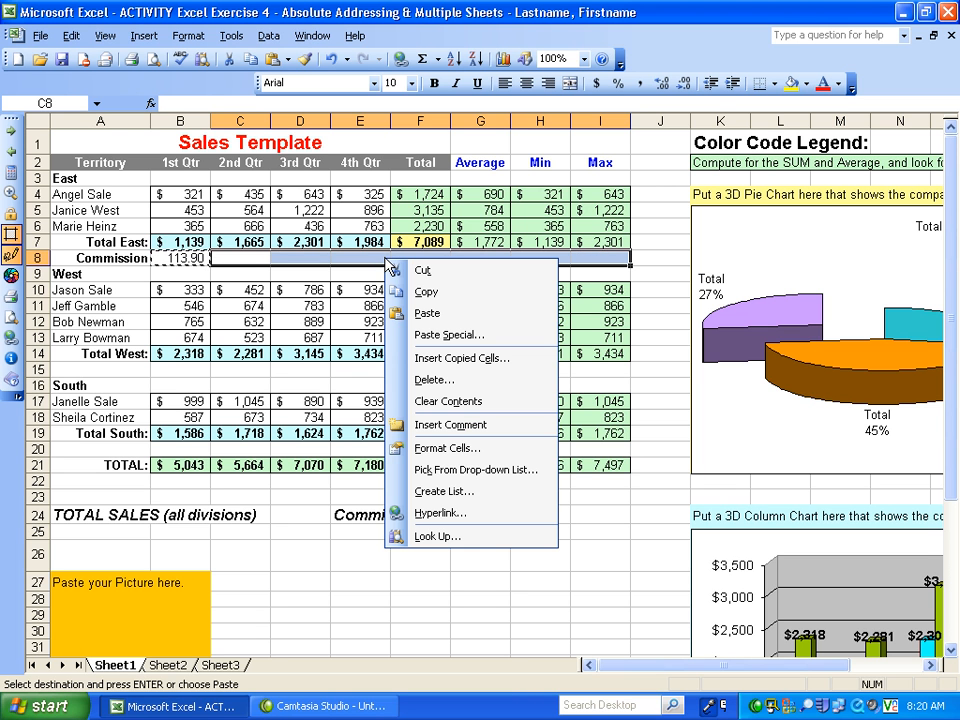
pyautogui.click(428, 314)
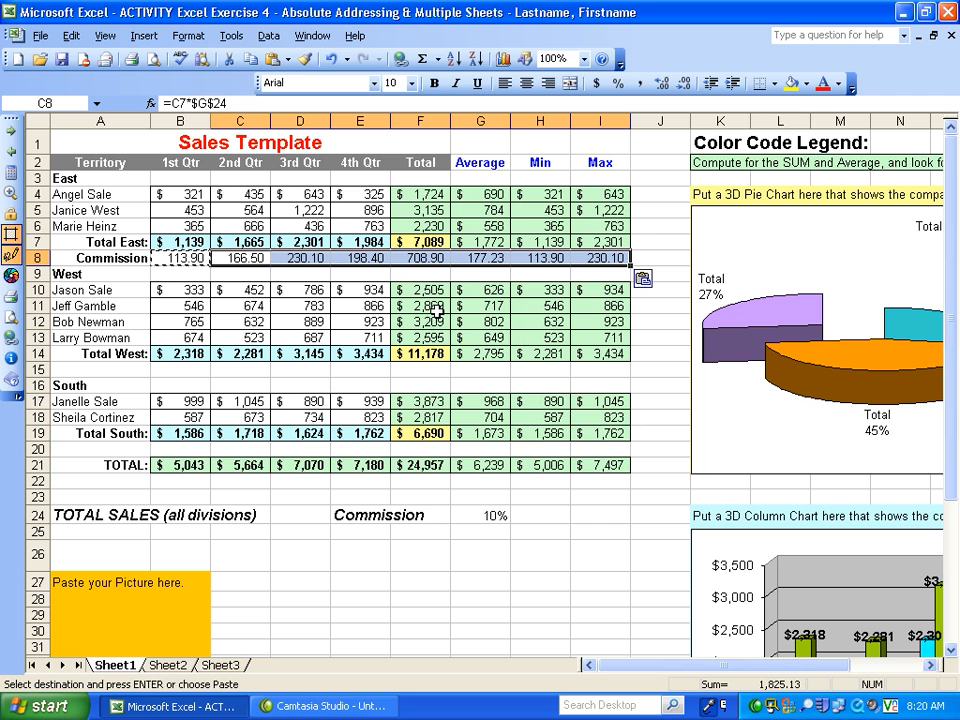
# - End copy mode and examine the cell references in the copied commission formula in C8
pyautogui.click(257, 258)
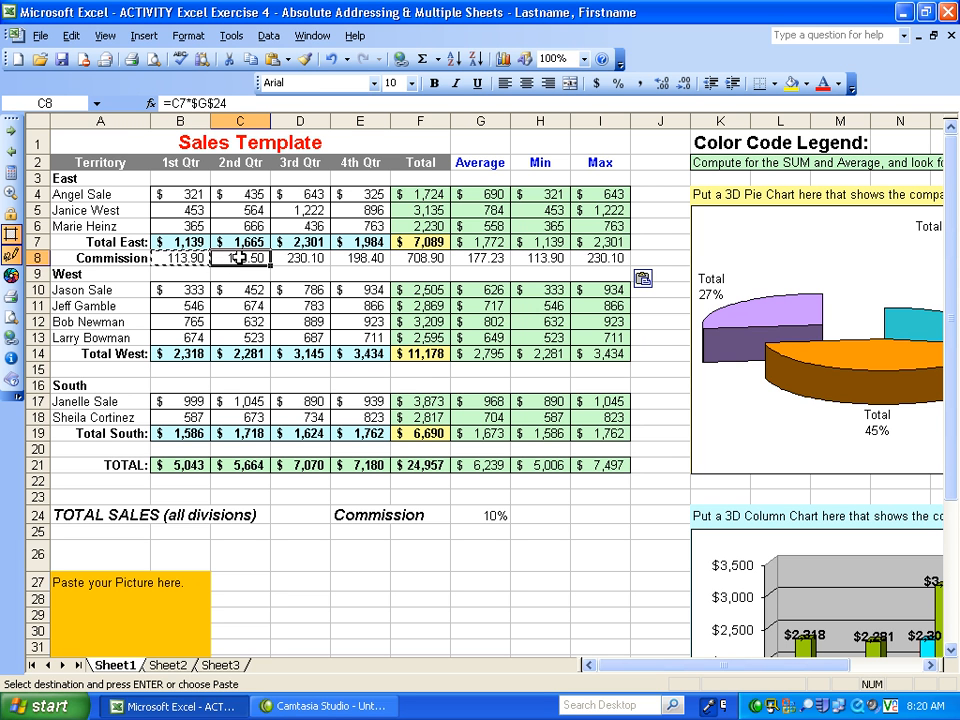
pyautogui.press('Escape')
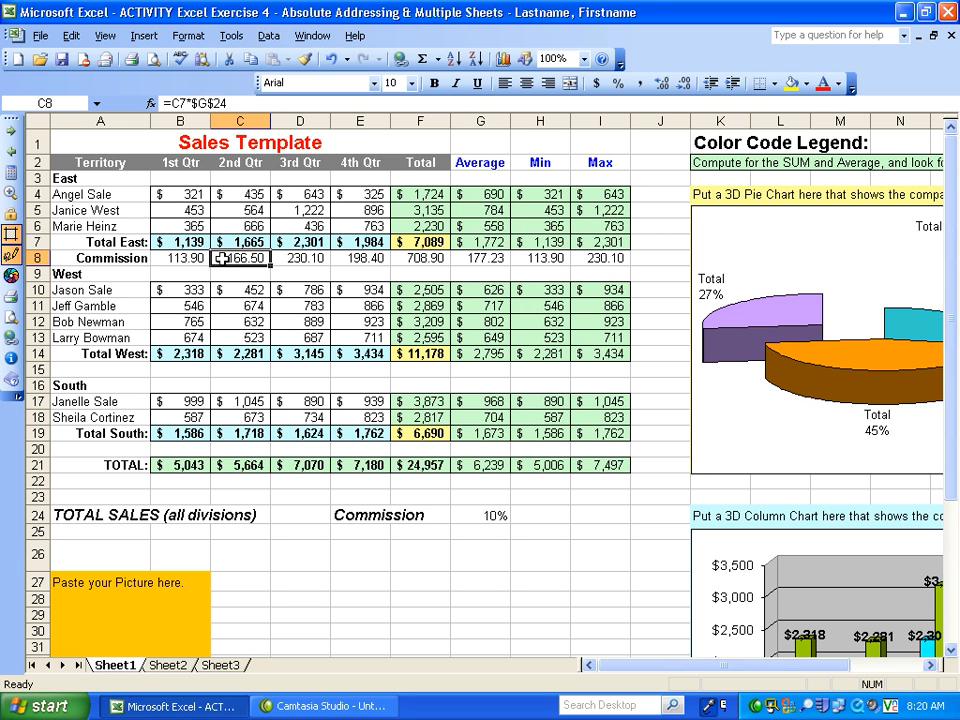
pyautogui.doubleClick(221, 258)
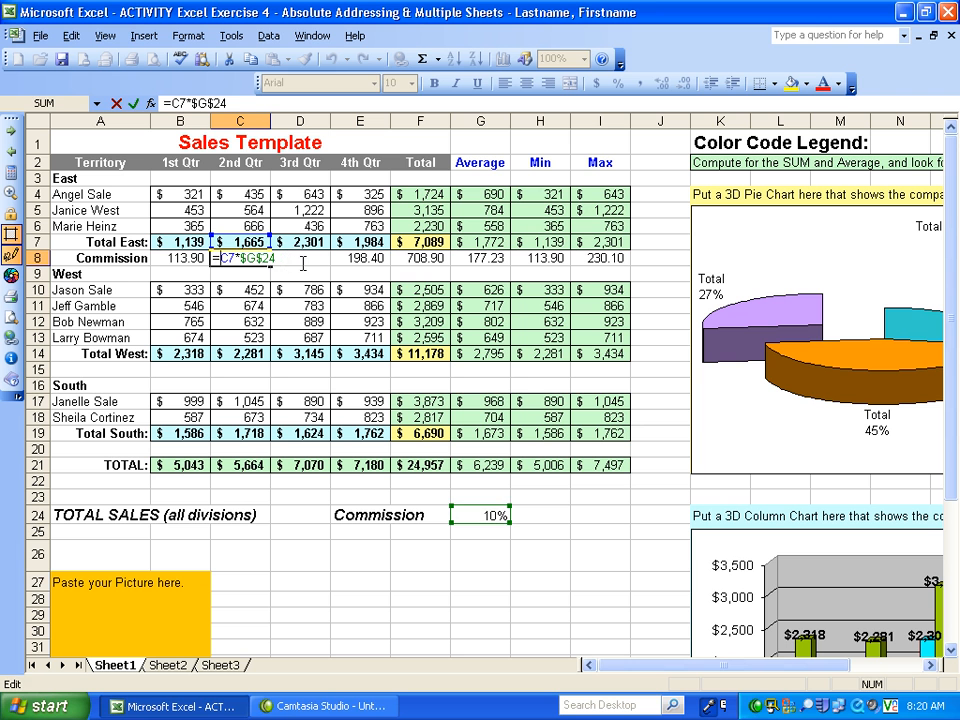
# - Examine the cell references in the copied commission formula in I8, keeping the formula as =I7*$G$24
pyautogui.hotkey('ctrl', 'Return')
pyautogui.click(603, 257)
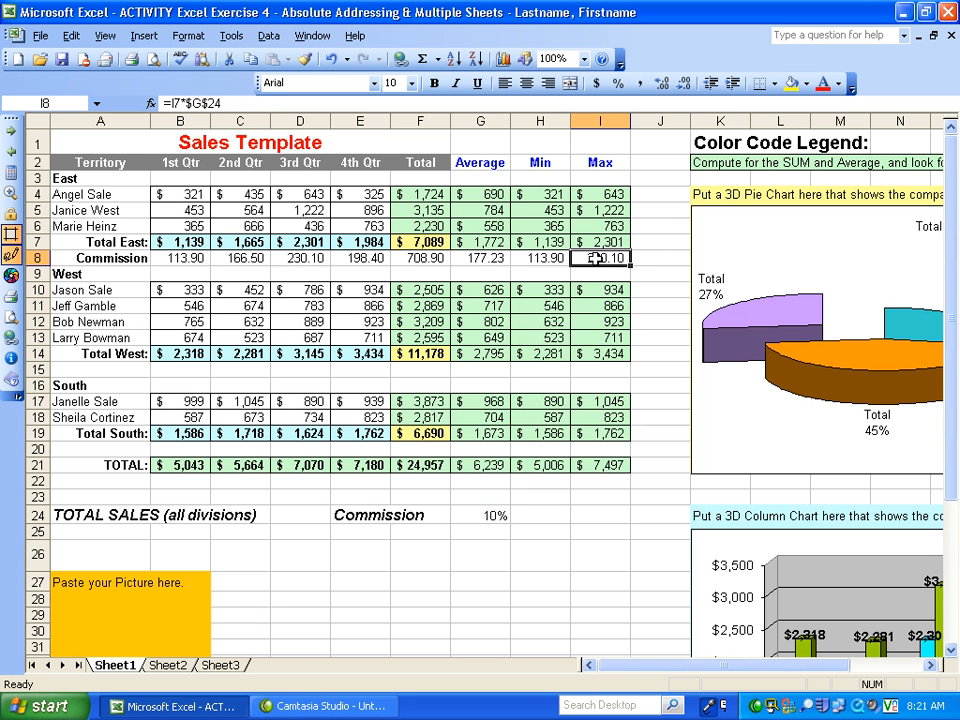
pyautogui.doubleClick(595, 258)
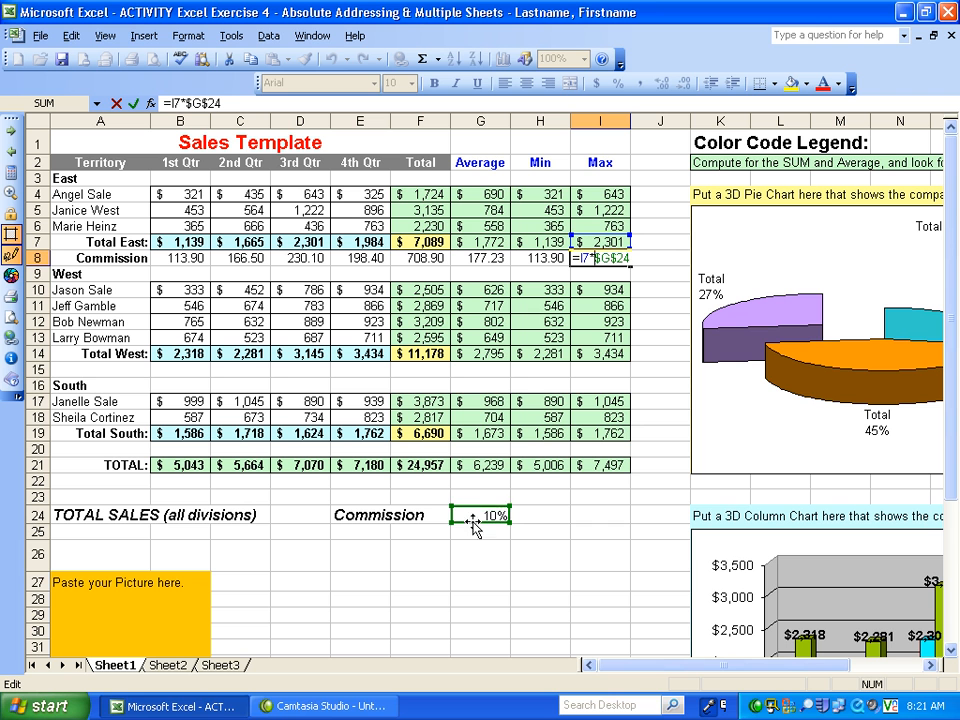
pyautogui.click(472, 516)
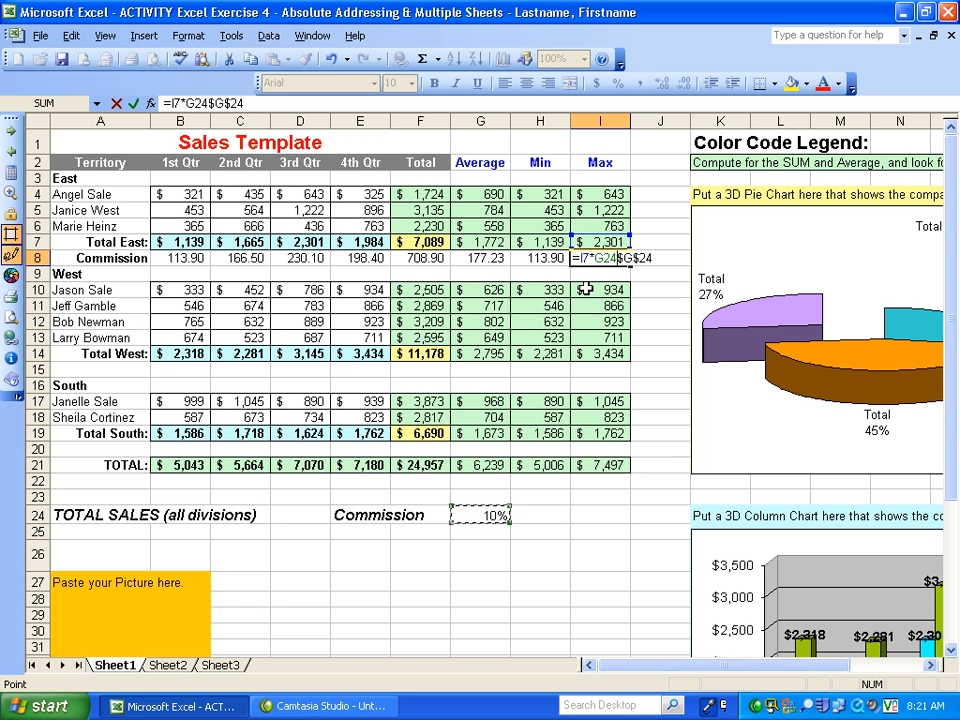
pyautogui.press('BackSpace')
pyautogui.press('BackSpace')
pyautogui.press('BackSpace')
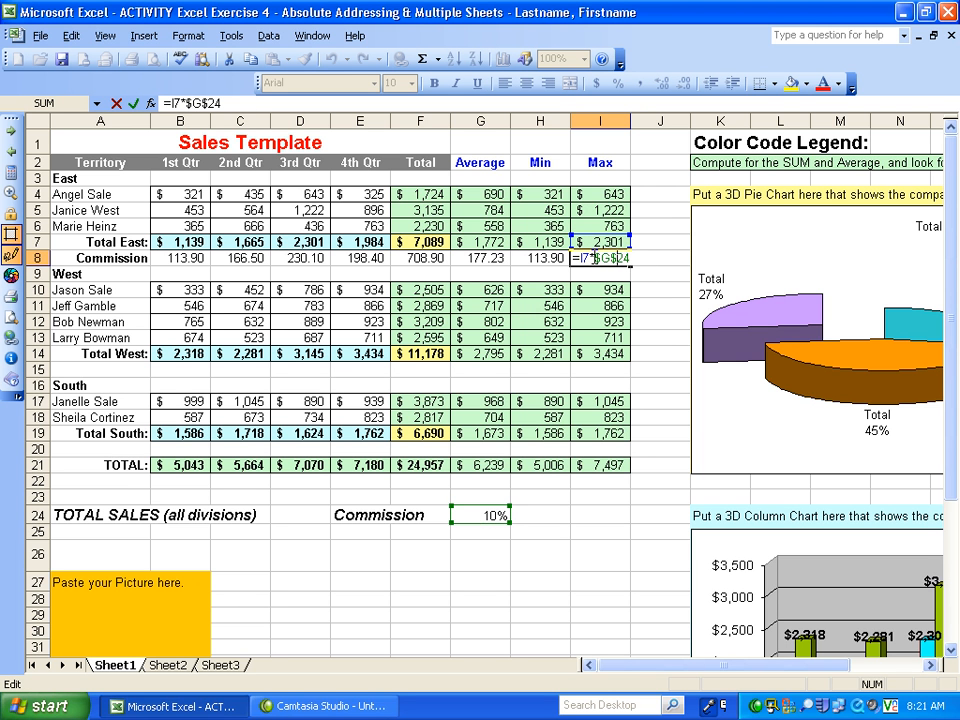
pyautogui.moveTo(594, 258); pyautogui.dragTo(652, 257)
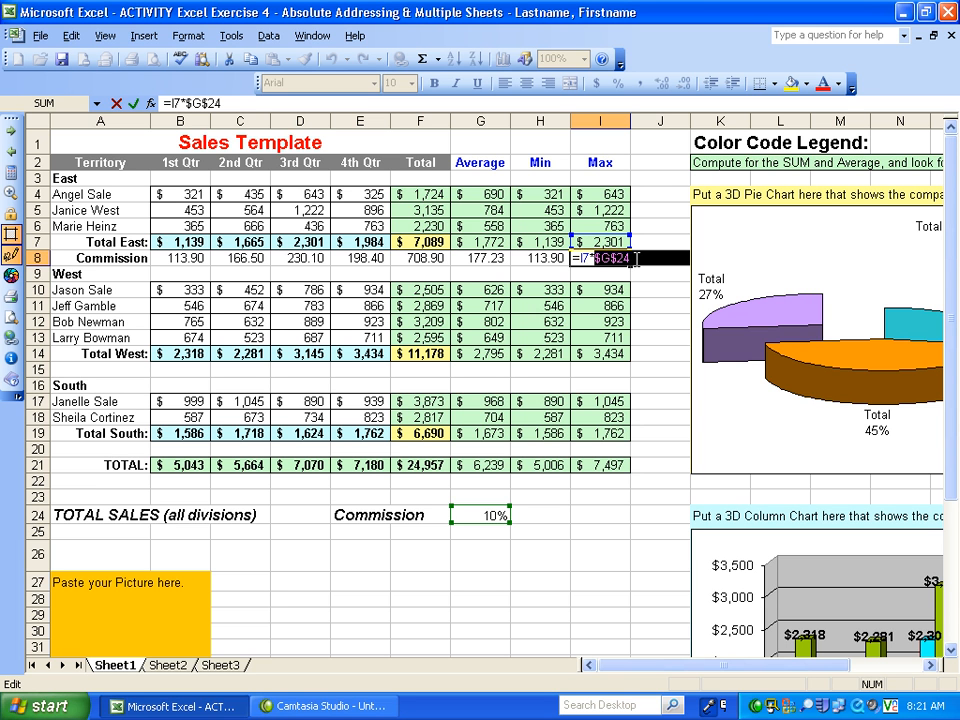
pyautogui.hotkey('ctrl', 'Return')
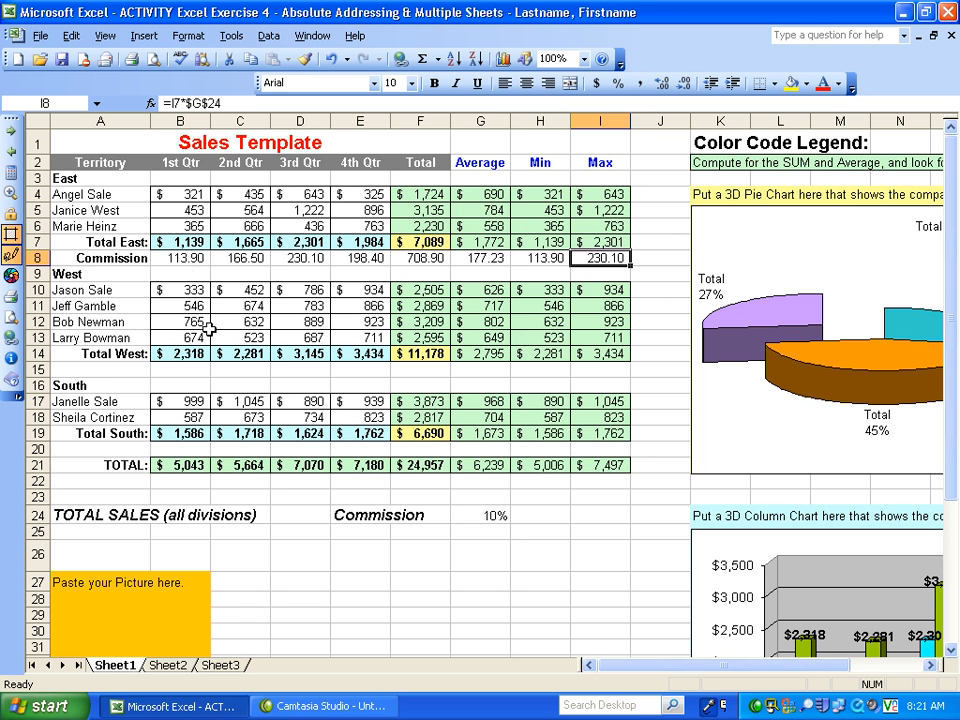
# - Change the commission rate in G24 to 12%
pyautogui.click(491, 514)
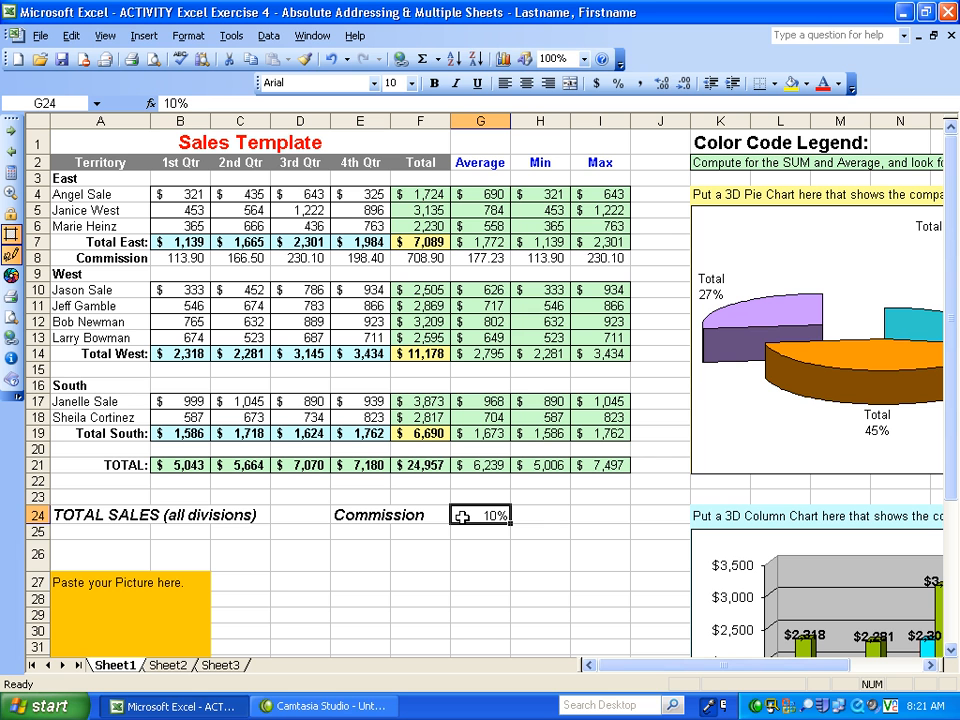
pyautogui.write('12')
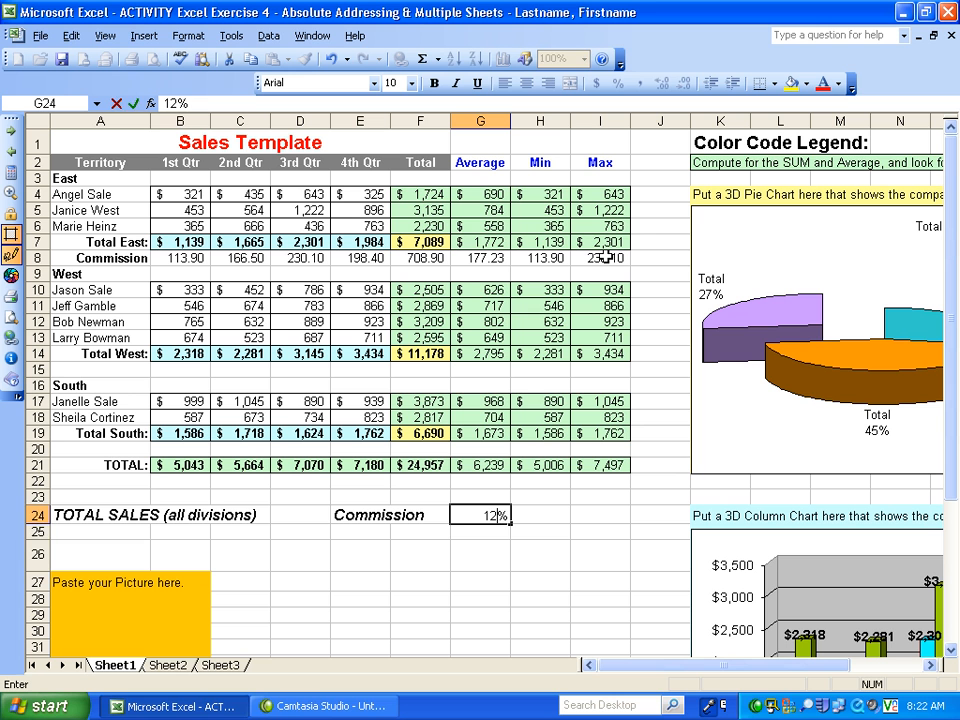
pyautogui.press('Return')
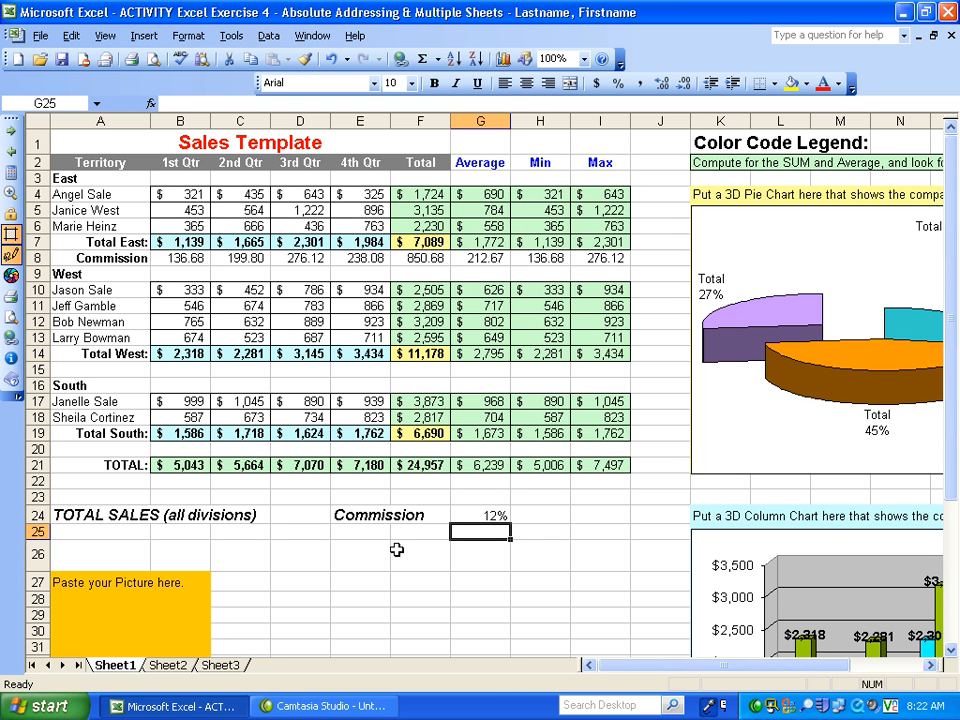
pyautogui.click(475, 515)
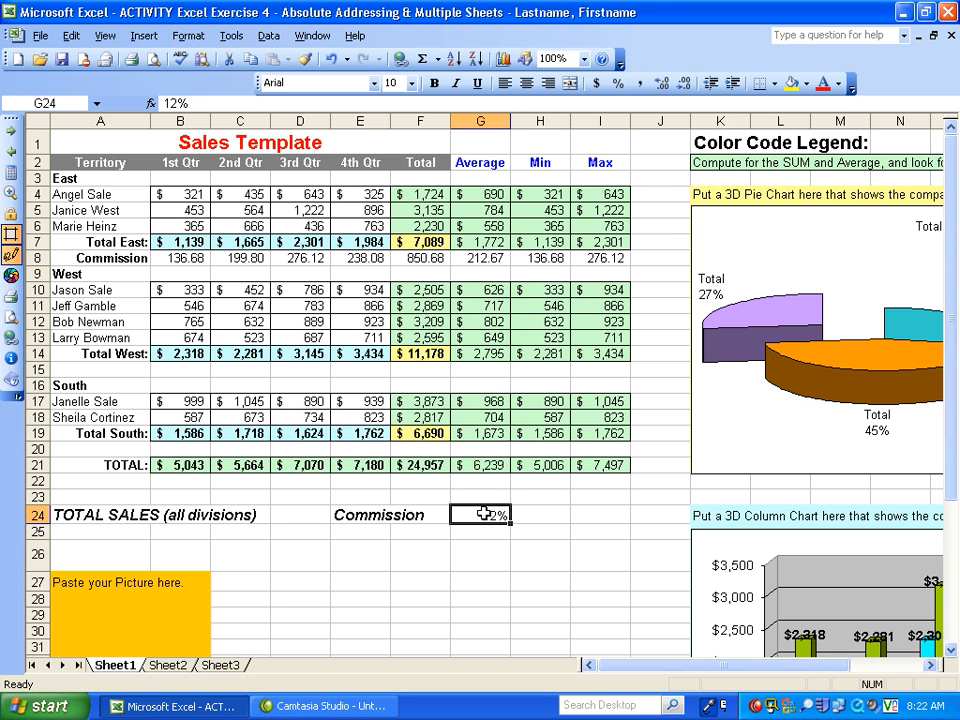
# - Copy the Commission label from A8 into cells A15, A20 and A22
pyautogui.click(116, 258)
pyautogui.rightClick(116, 258)
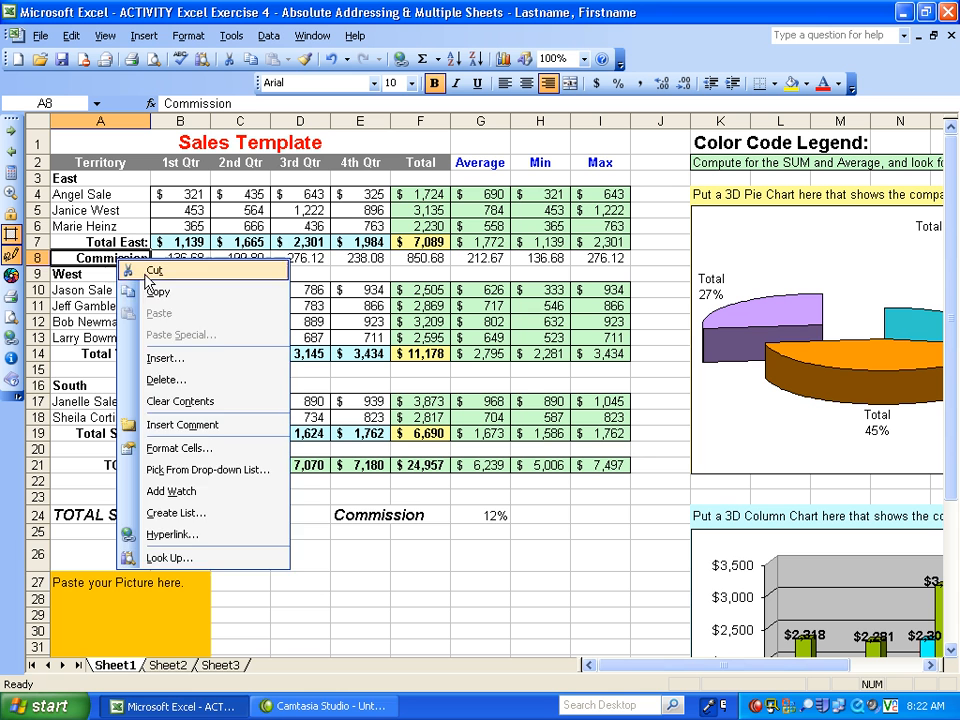
pyautogui.click(161, 293)
pyautogui.rightClick(125, 378)
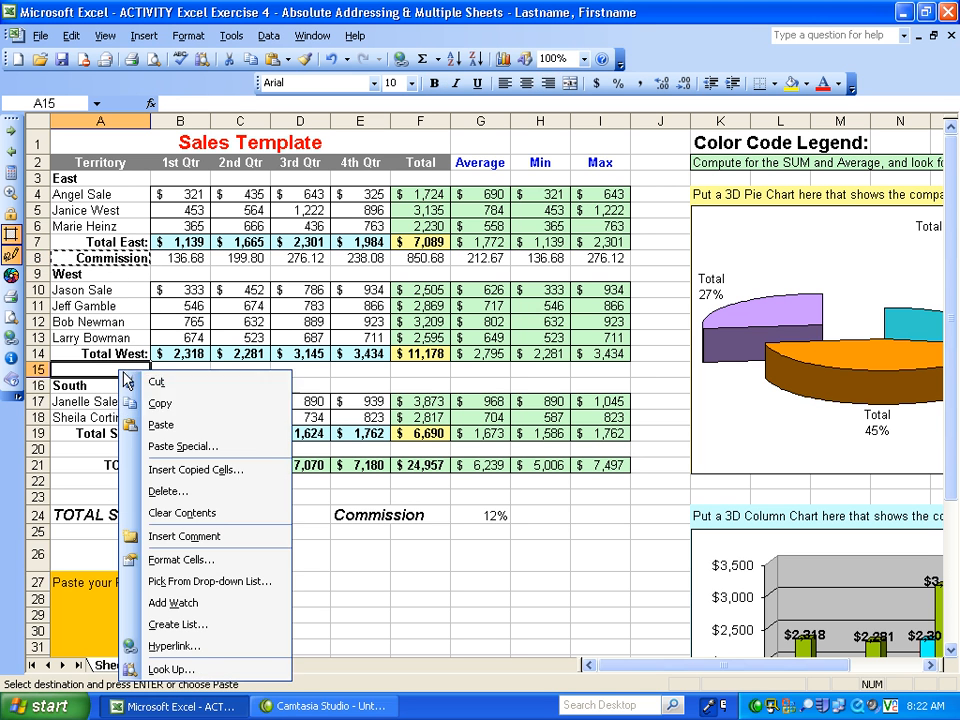
pyautogui.click(161, 424)
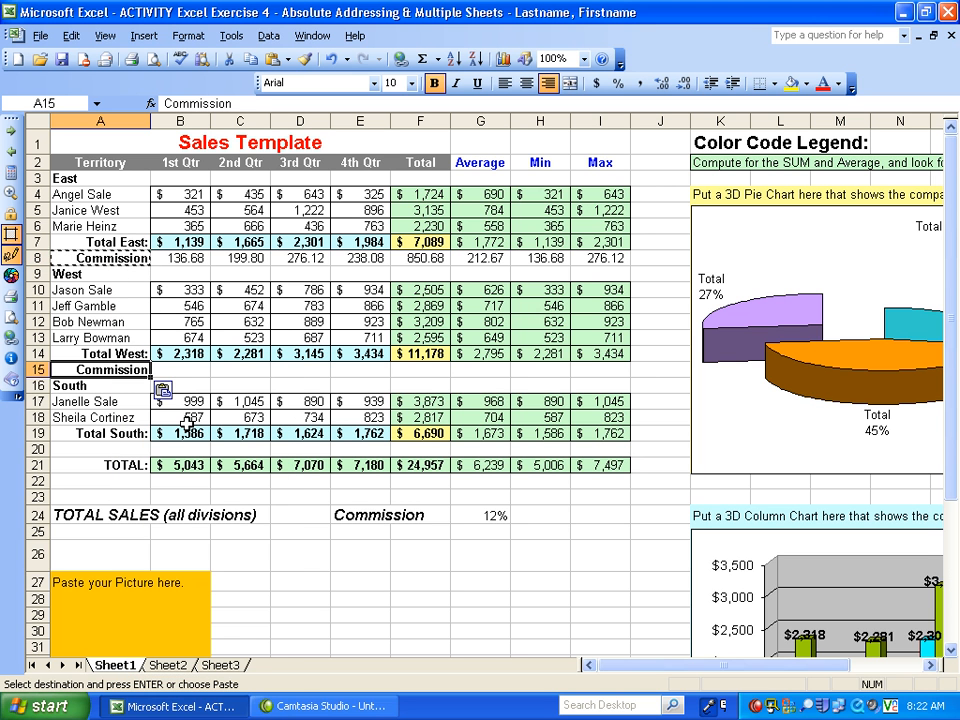
pyautogui.click(64, 446)
pyautogui.rightClick(98, 446)
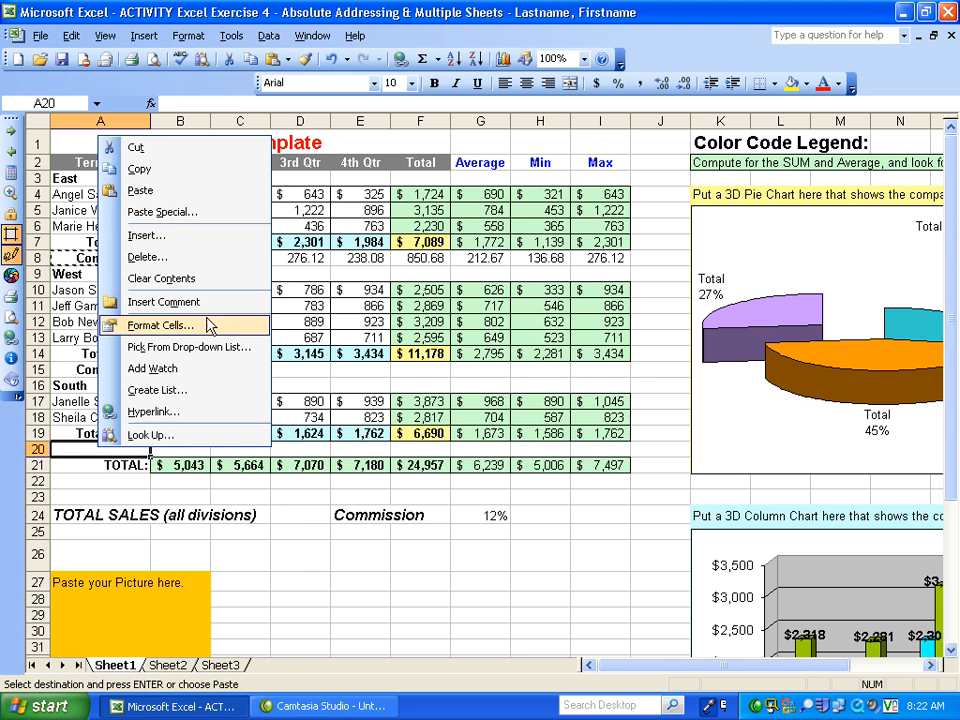
pyautogui.click(180, 190)
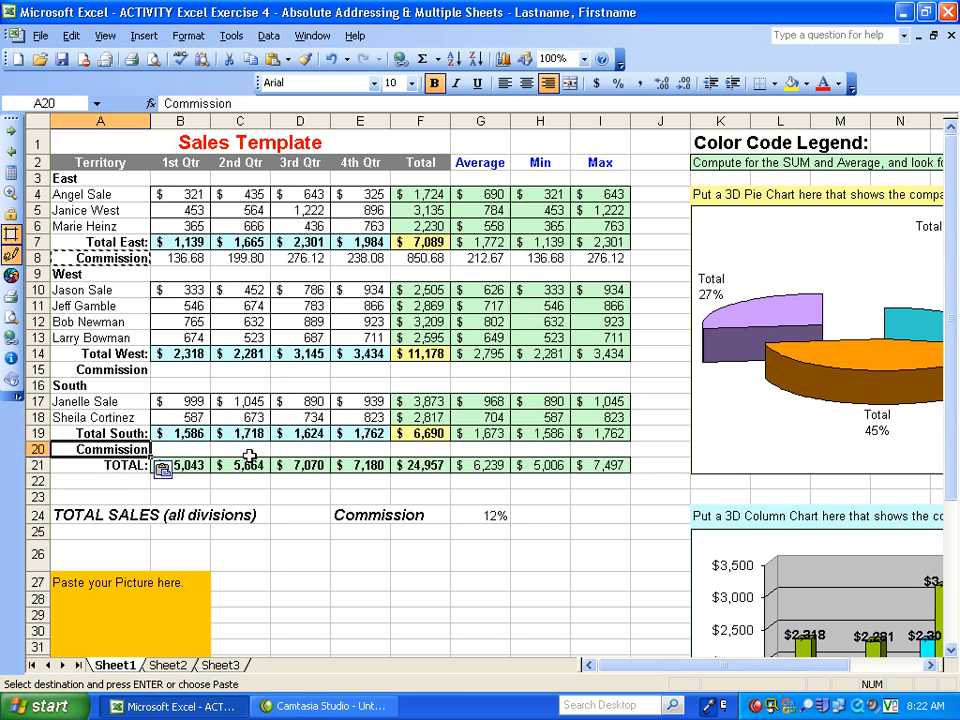
pyautogui.click(119, 480)
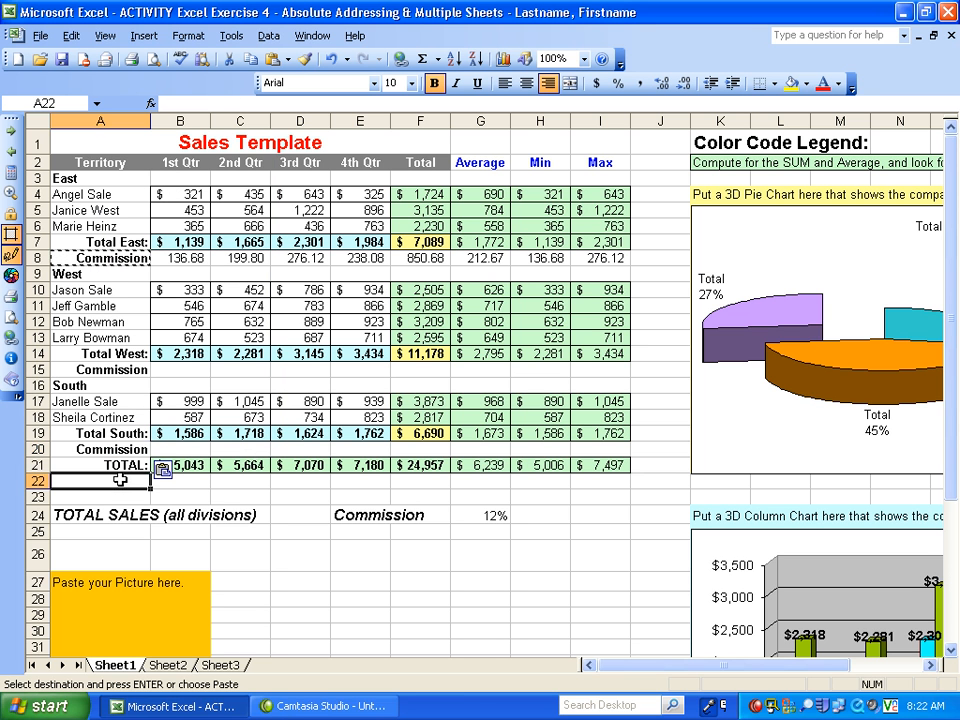
pyautogui.rightClick(119, 480)
pyautogui.click(180, 163)
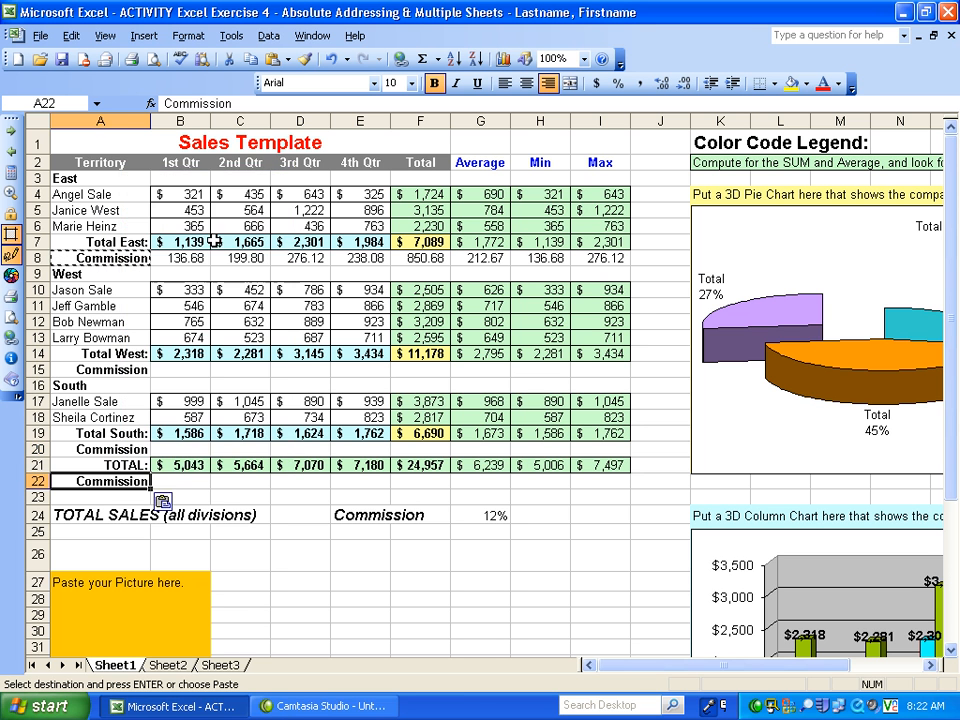
pyautogui.click(184, 484)
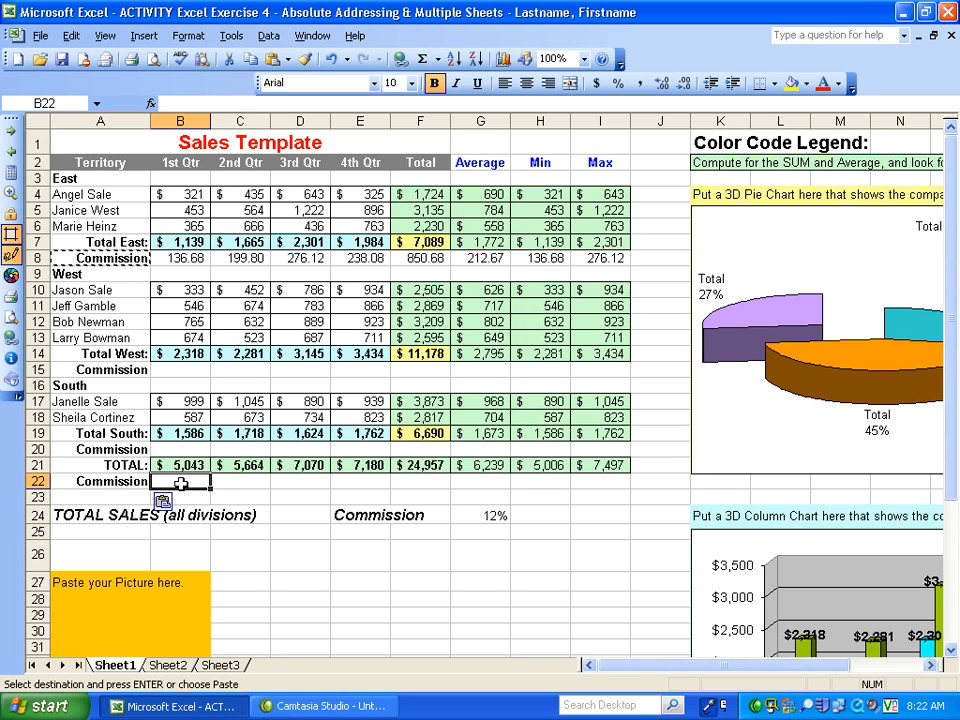
pyautogui.click(175, 258)
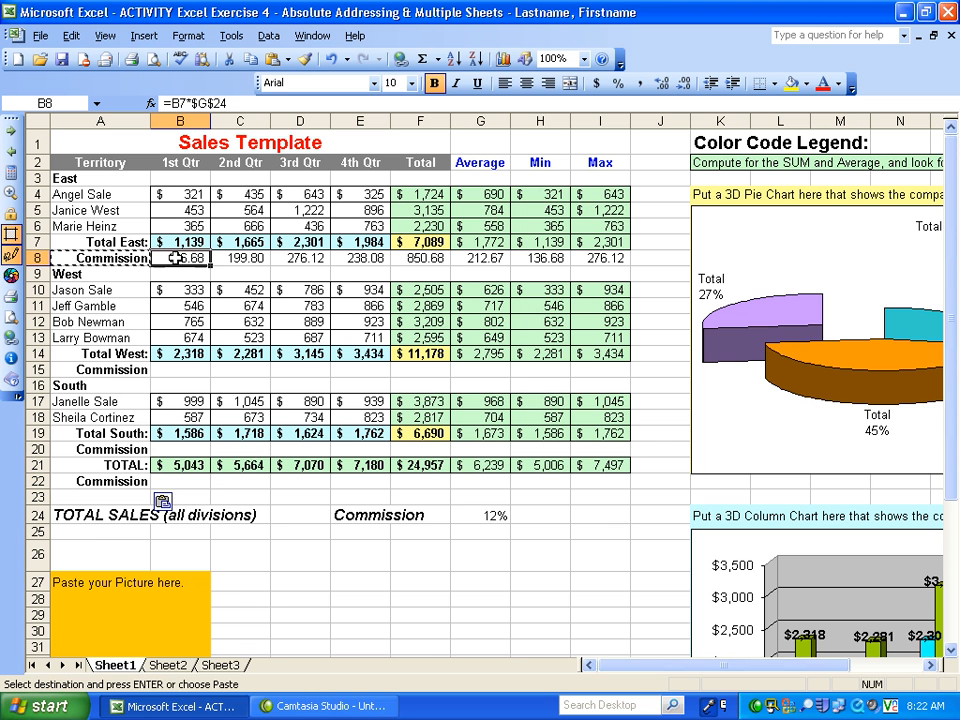
pyautogui.click(185, 370)
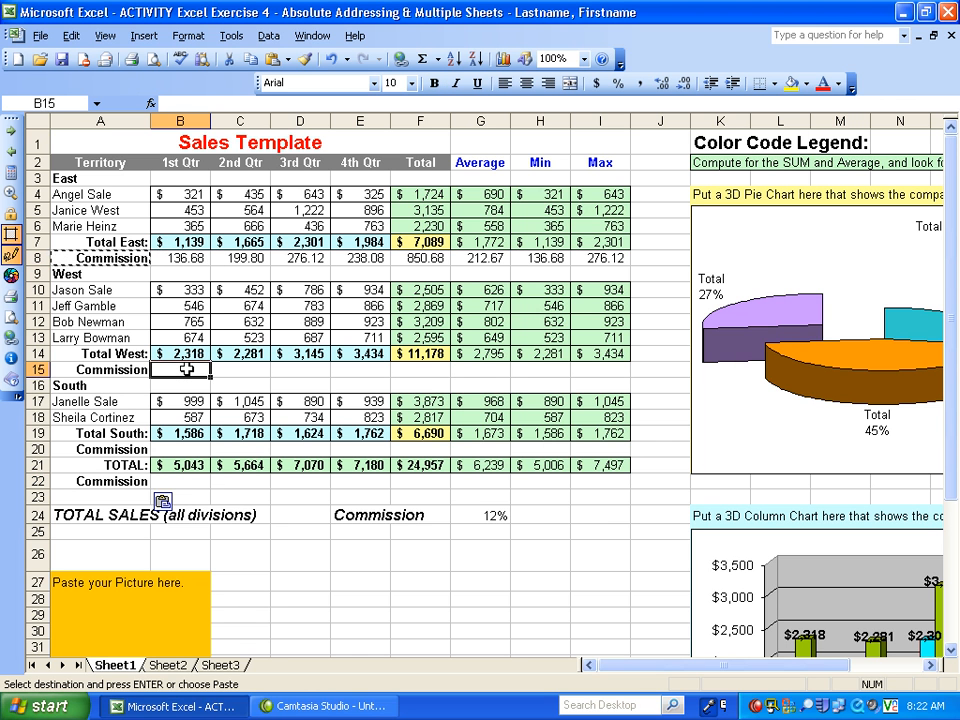
pyautogui.click(187, 450)
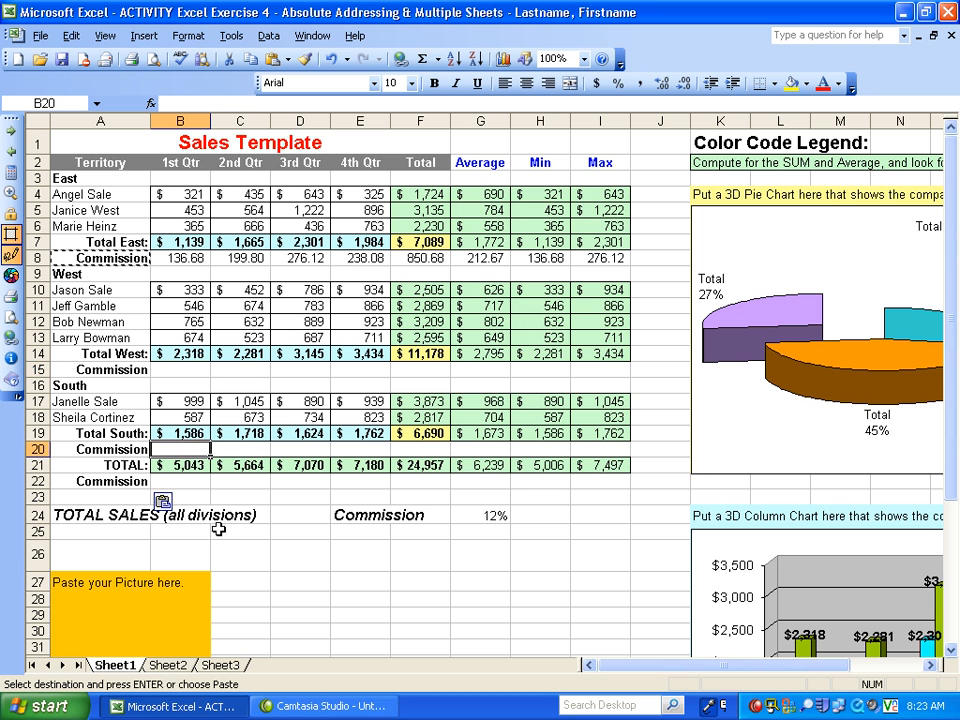
pyautogui.click(190, 482)
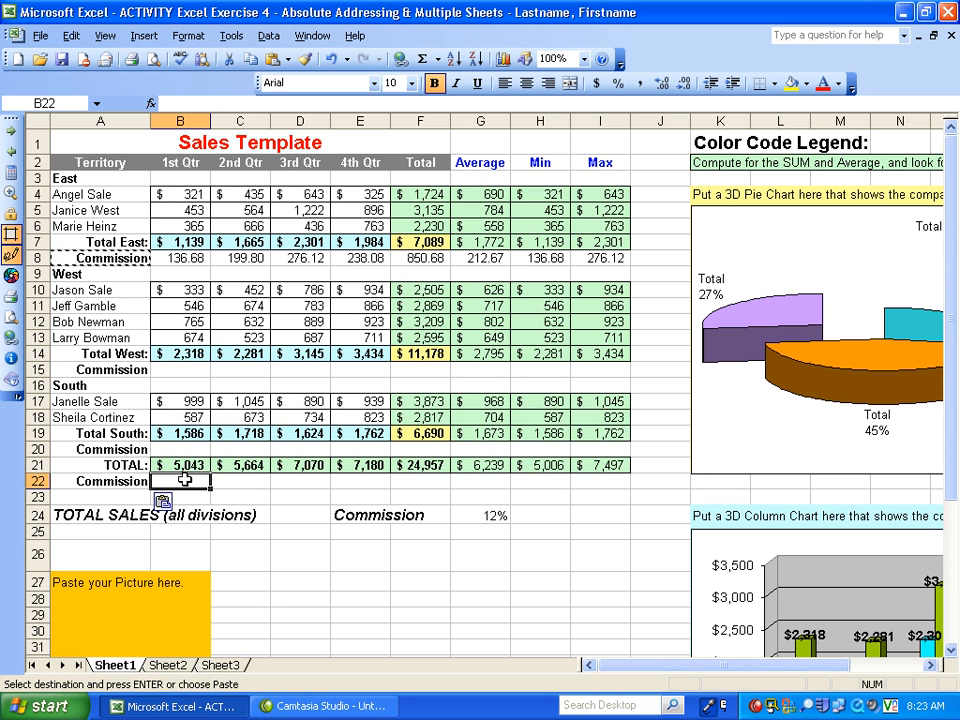
# - Change the label in A22 to "Total Commission" and widen column A so the label fits
pyautogui.click(70, 482)
pyautogui.doubleClick(70, 482)
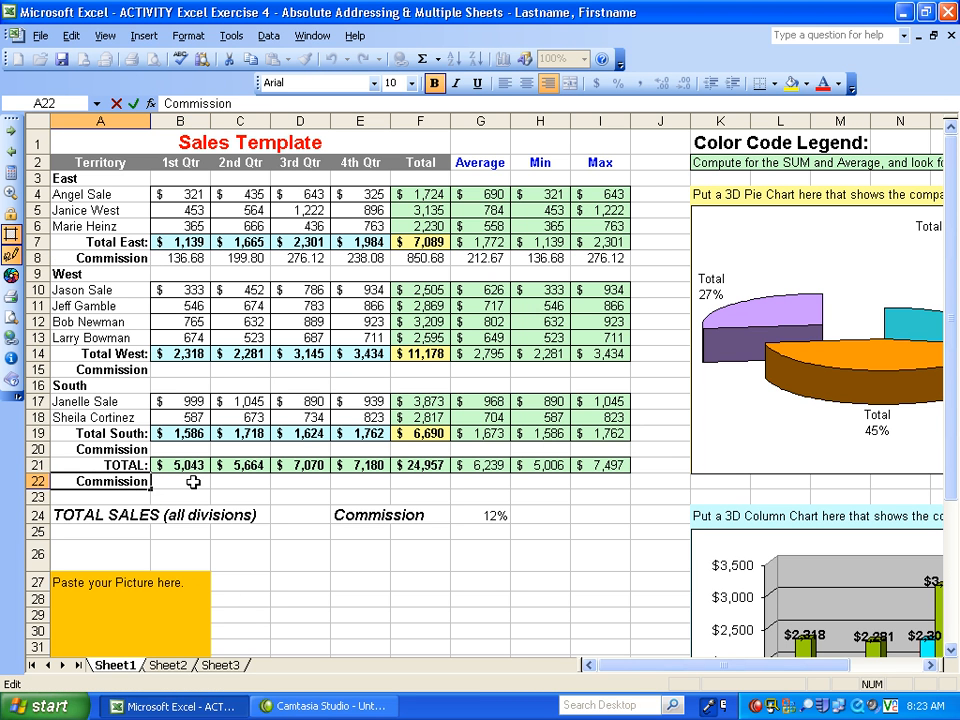
pyautogui.write('Tot')
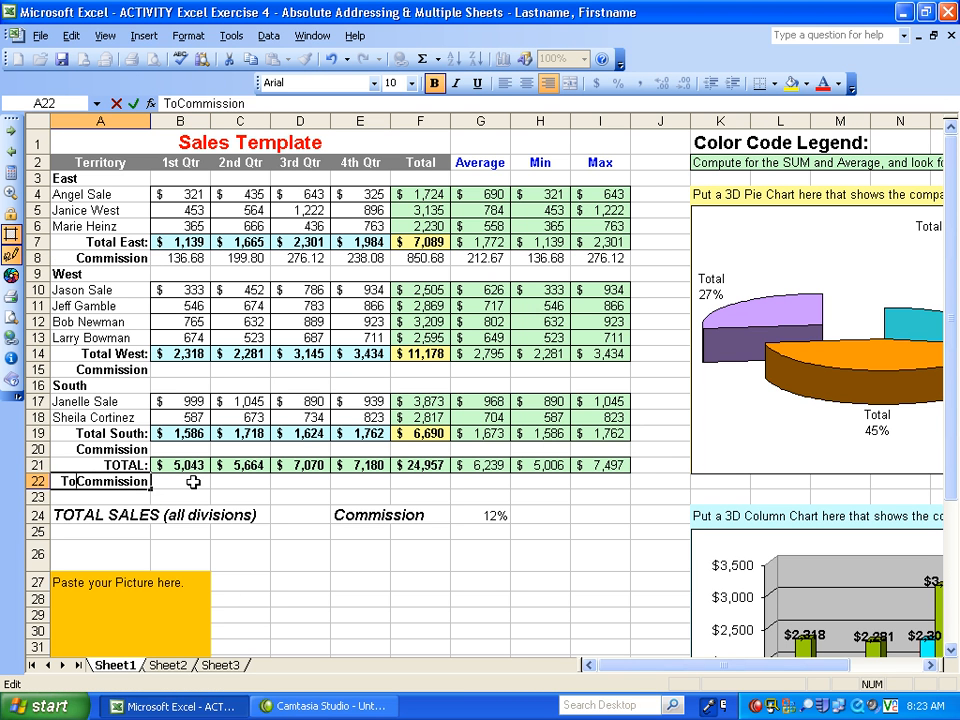
pyautogui.write('al')
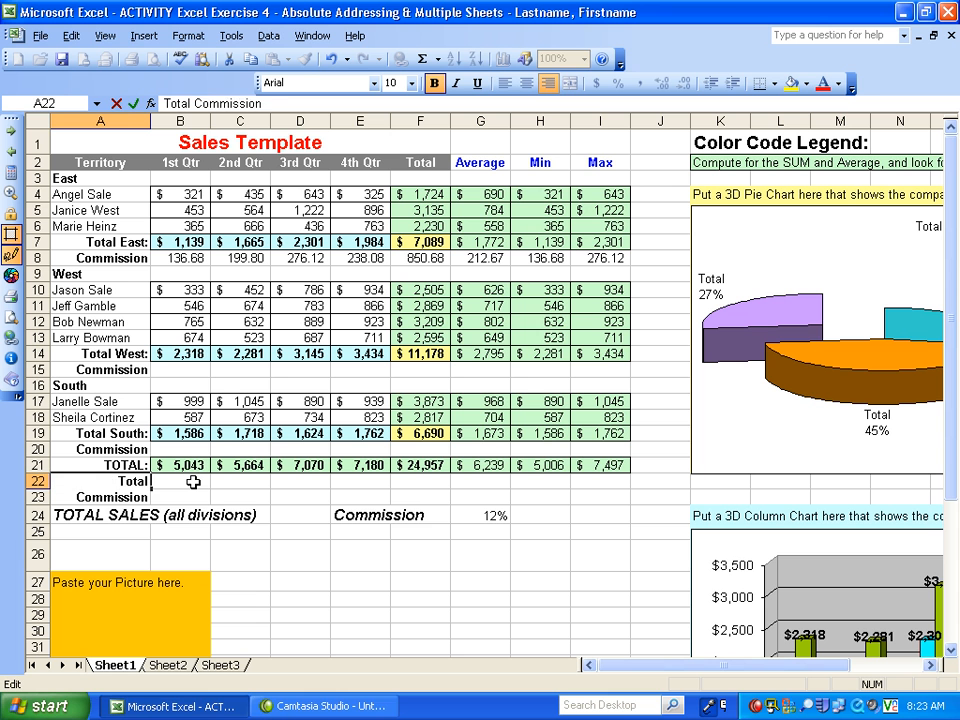
pyautogui.press('Tab')
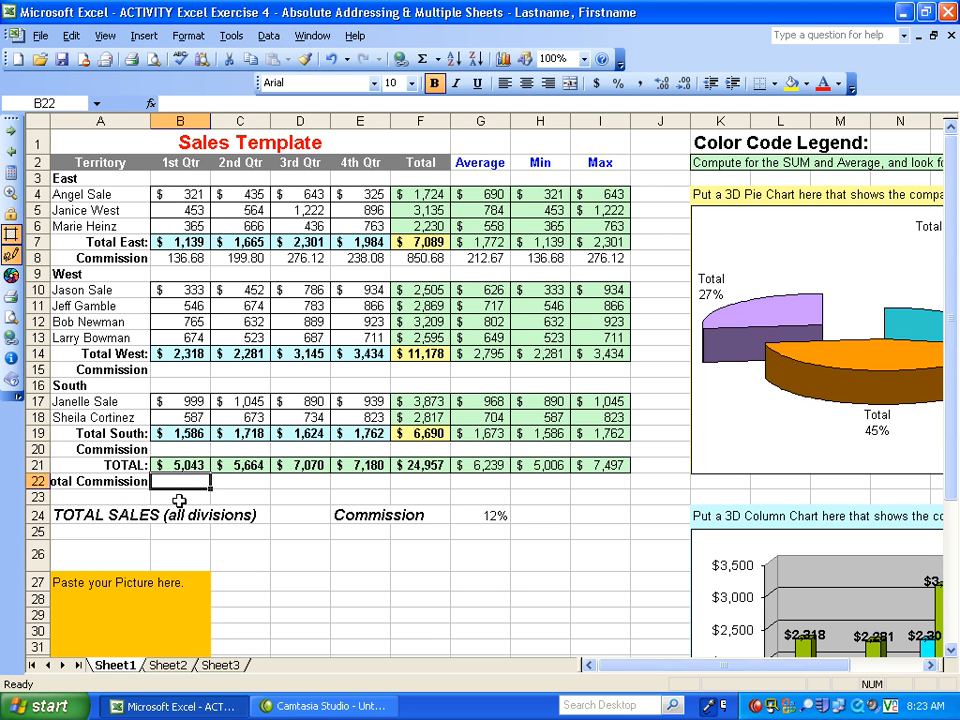
pyautogui.moveTo(150, 120); pyautogui.dragTo(168, 119)
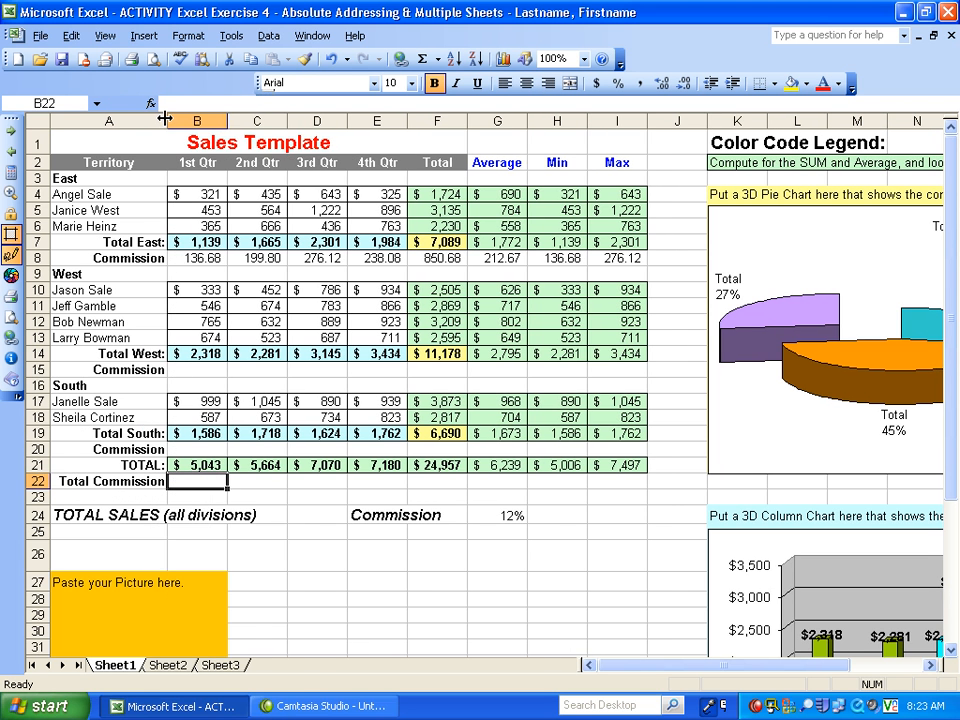
pyautogui.click(255, 494)
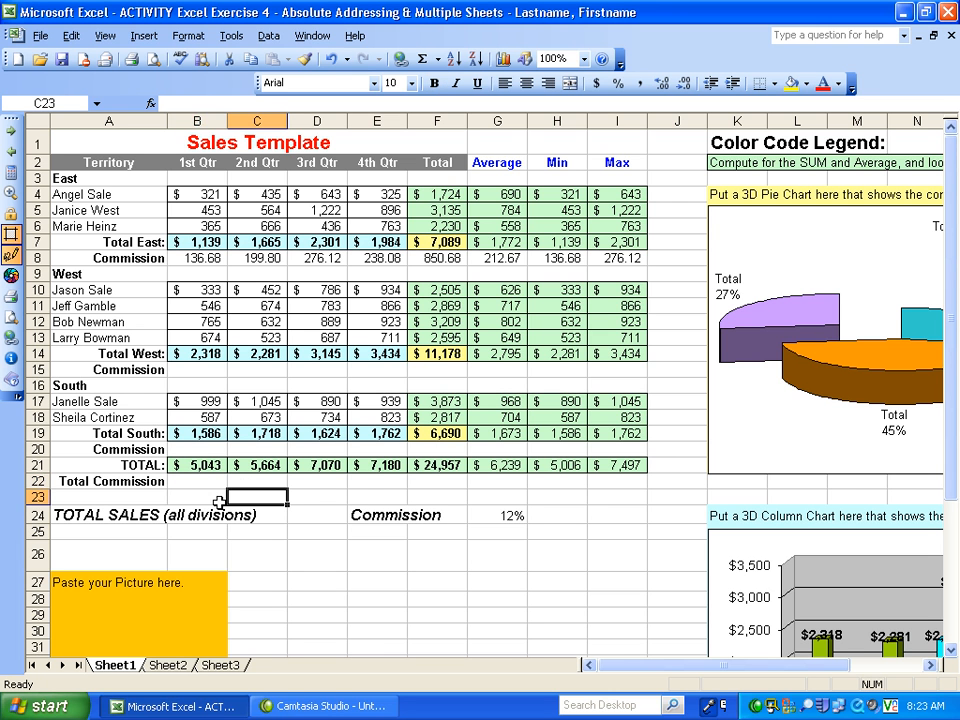
pyautogui.click(212, 483)
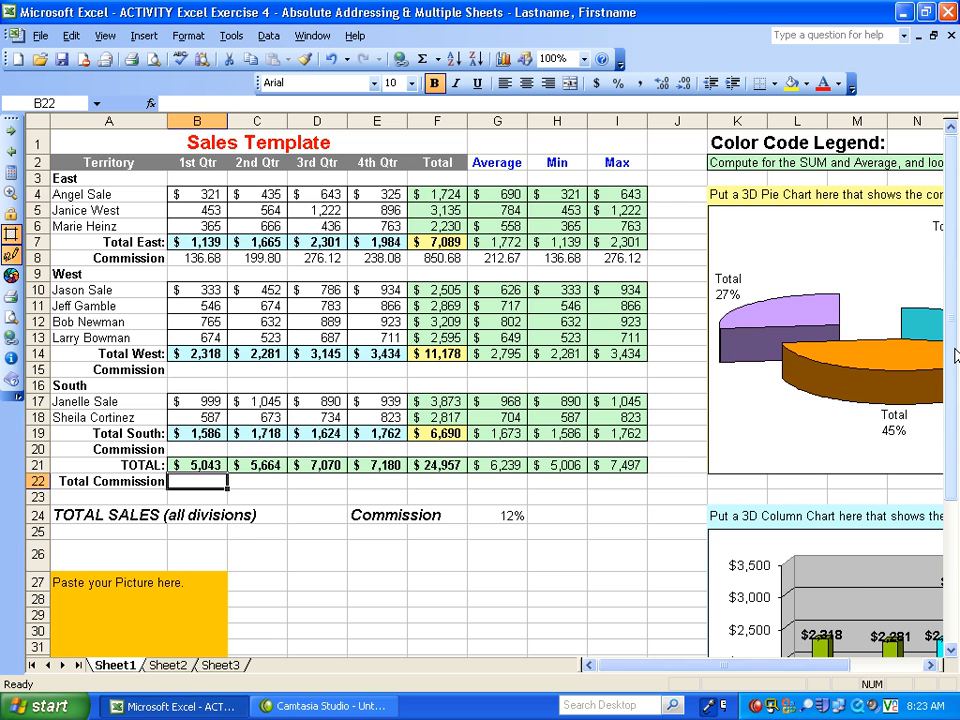
pyautogui.moveTo(952, 348)
pyautogui.mouseDown()
pyautogui.moveTo(952, 443)
pyautogui.moveTo(951, 357)
pyautogui.mouseUp()
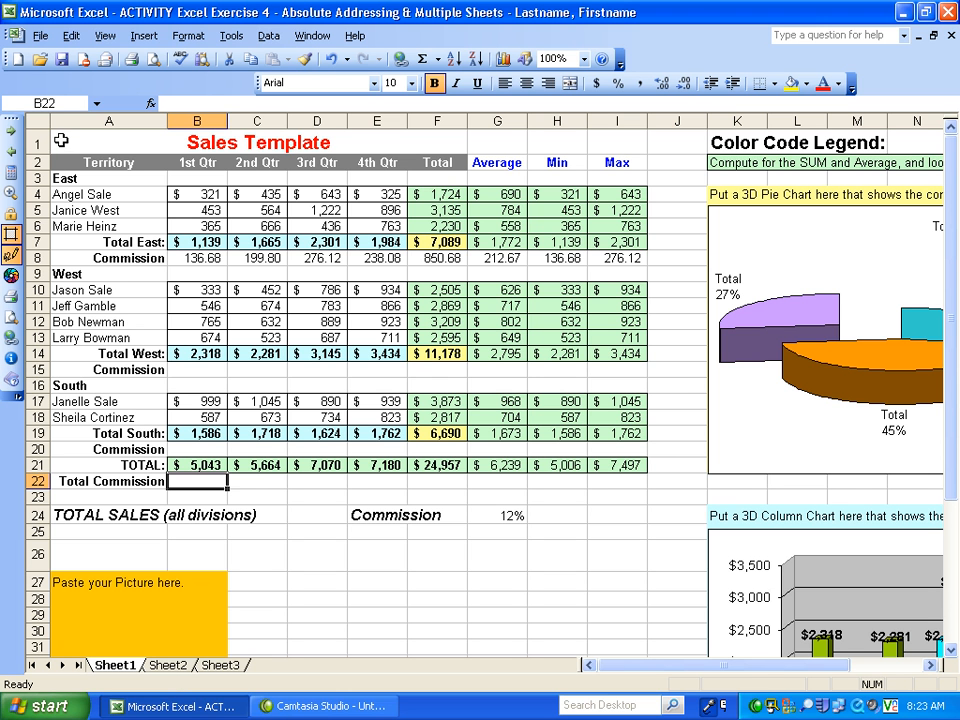
pyautogui.moveTo(61, 140); pyautogui.dragTo(840, 643)
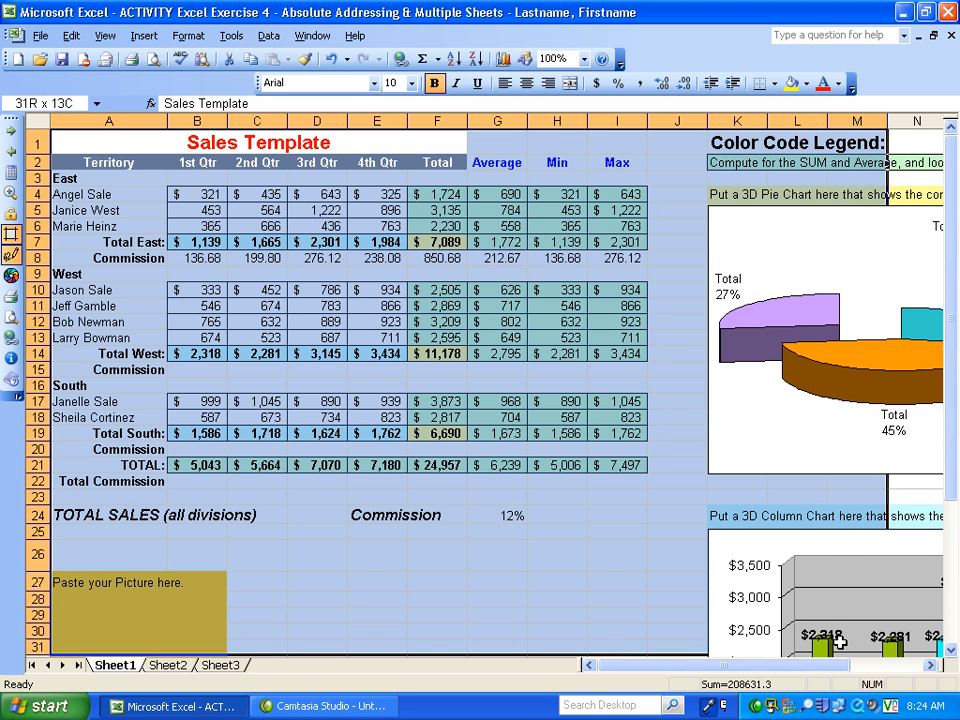
pyautogui.moveTo(840, 643); pyautogui.dragTo(529, 452)
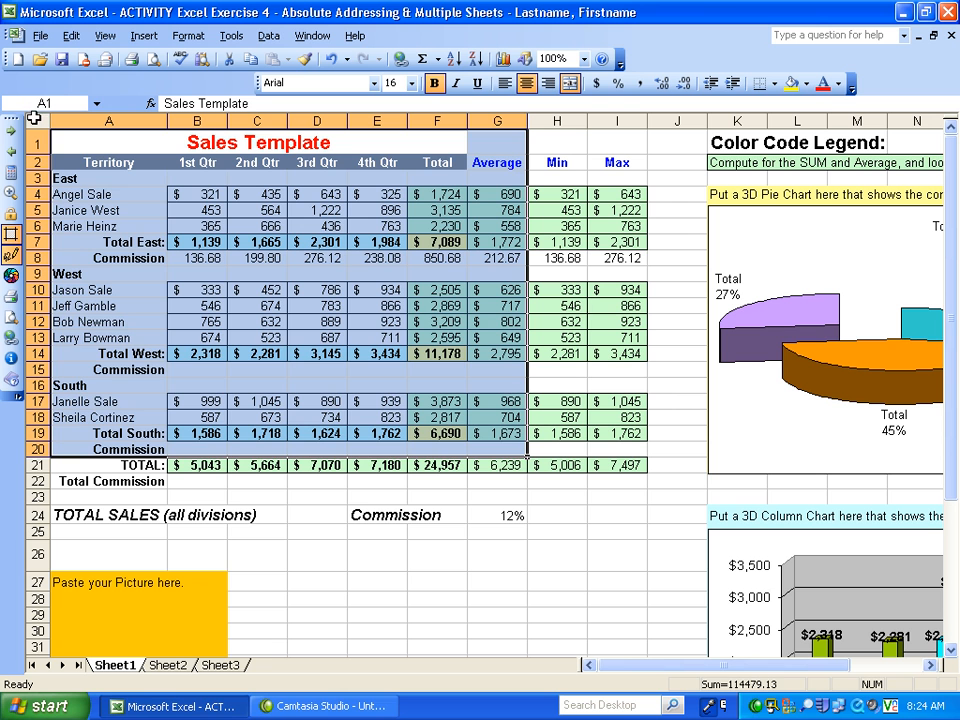
pyautogui.click(64, 135)
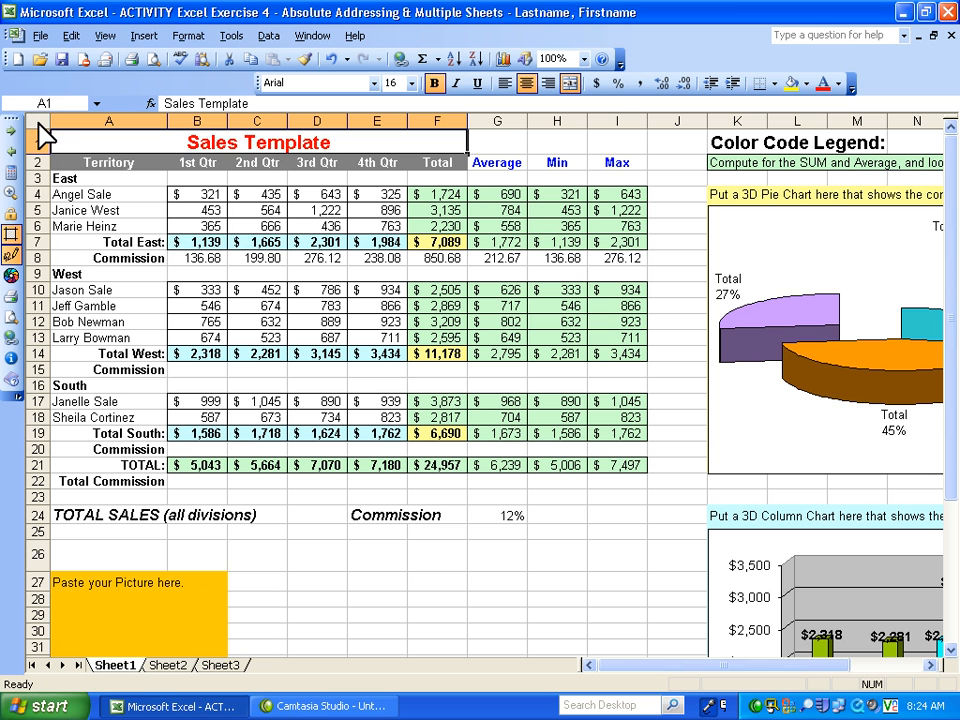
# - Select the entire Sheet1 worksheet
pyautogui.press('super+z')
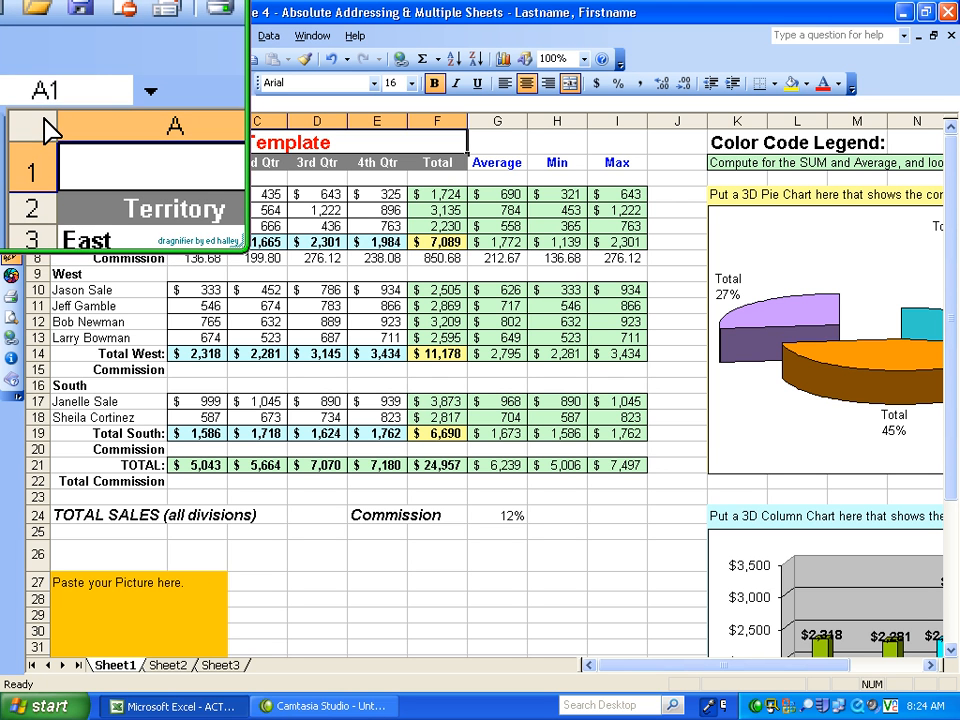
pyautogui.click(38, 120)
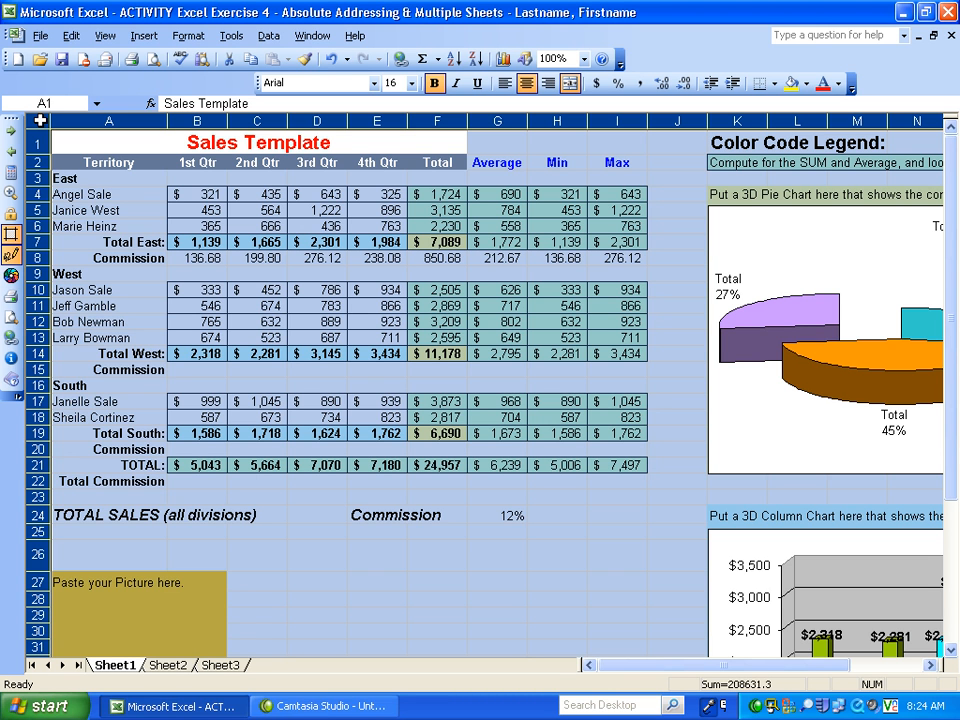
# - Copy the entire Sheet1 worksheet and paste it into Sheet2 starting at A1, comparing the copy with the original
pyautogui.rightClick(40, 121)
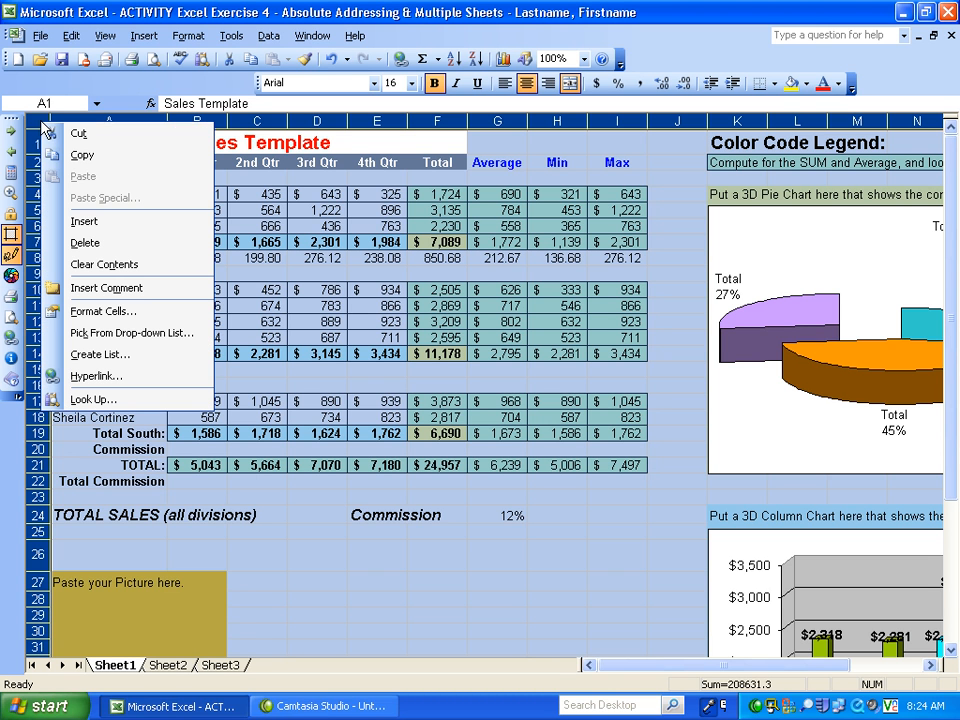
pyautogui.click(86, 163)
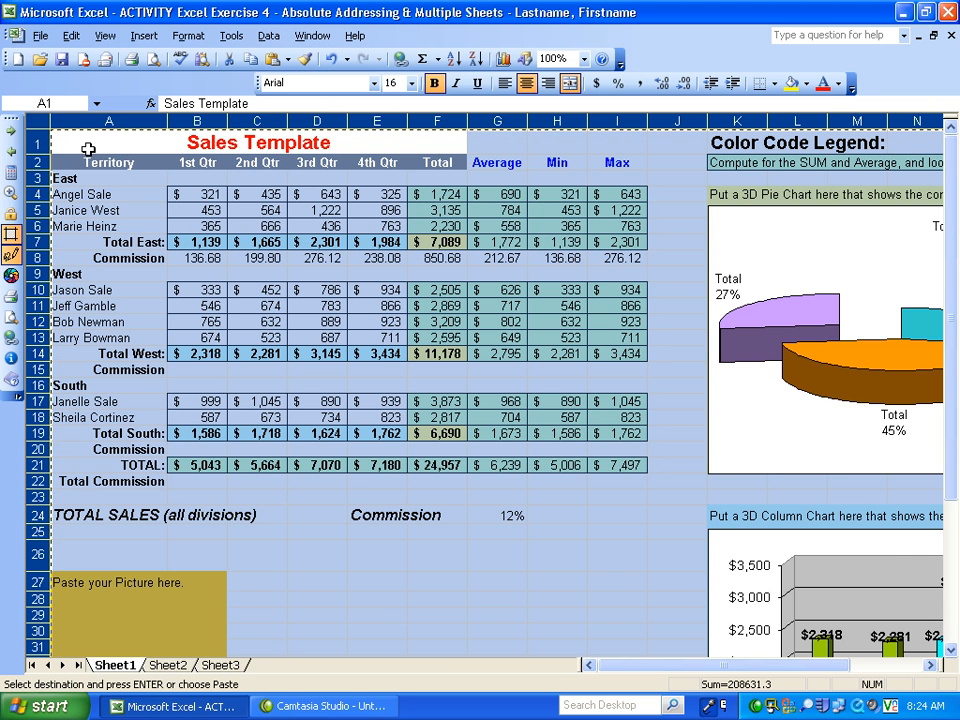
pyautogui.click(176, 667)
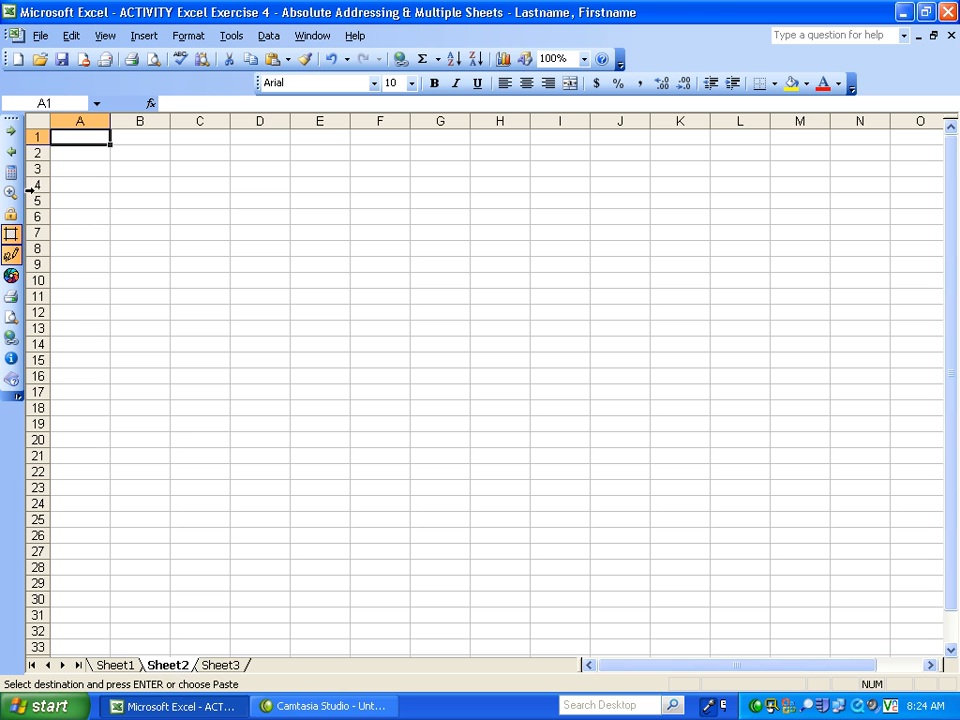
pyautogui.rightClick(66, 143)
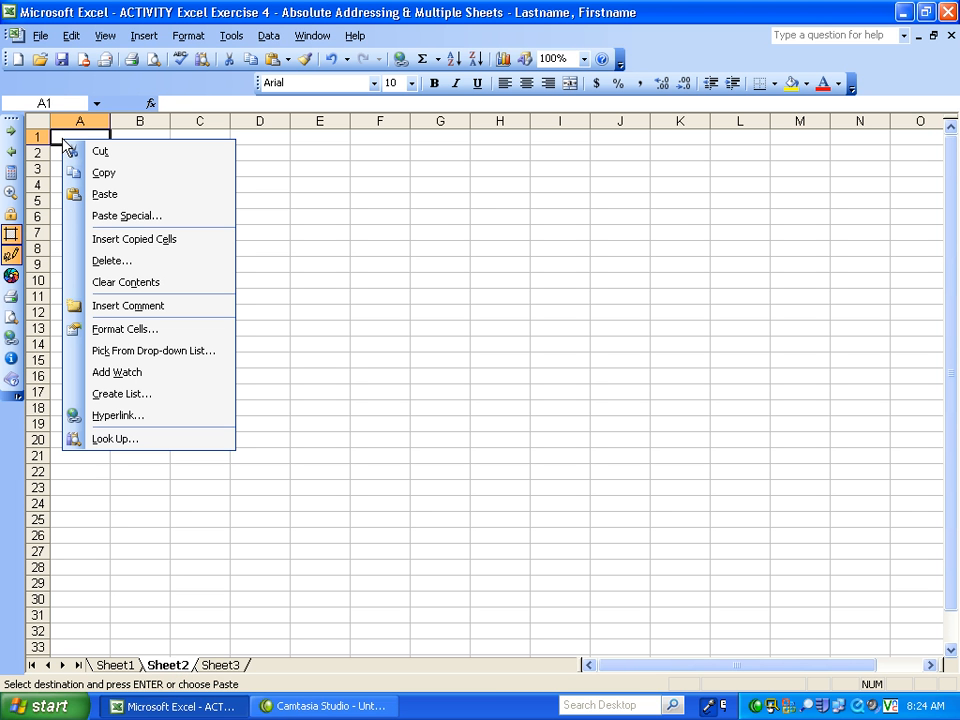
pyautogui.click(105, 195)
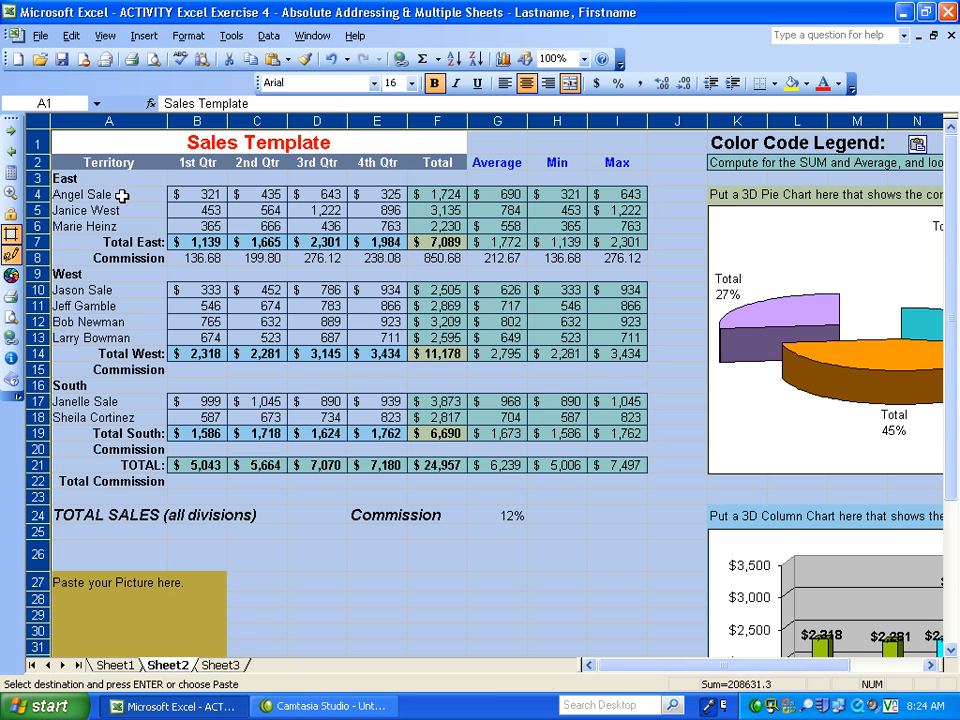
pyautogui.click(116, 665)
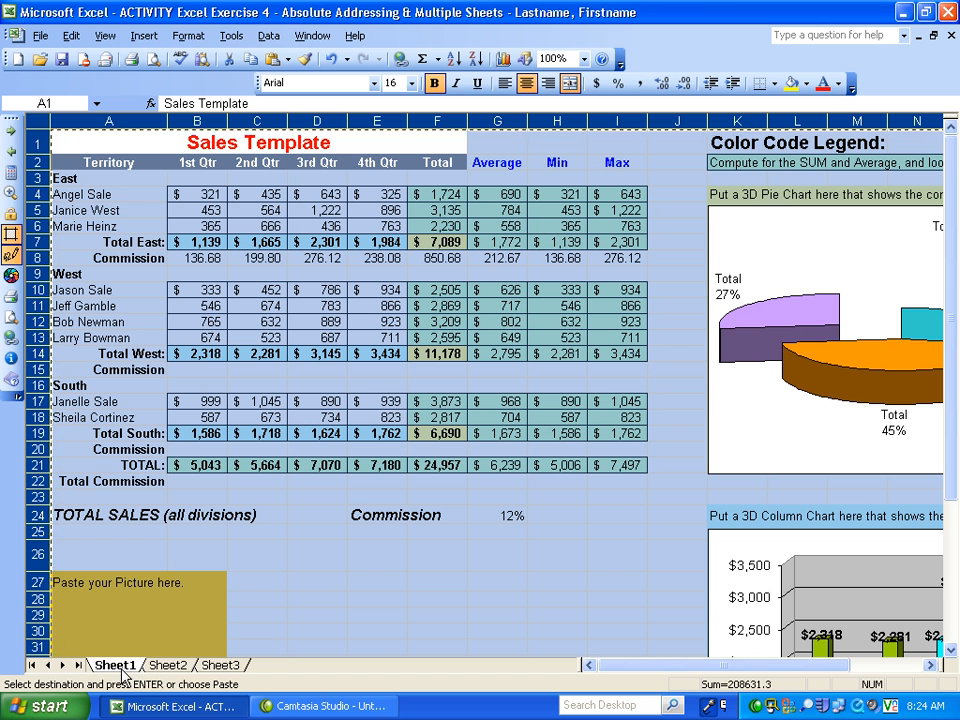
pyautogui.click(168, 667)
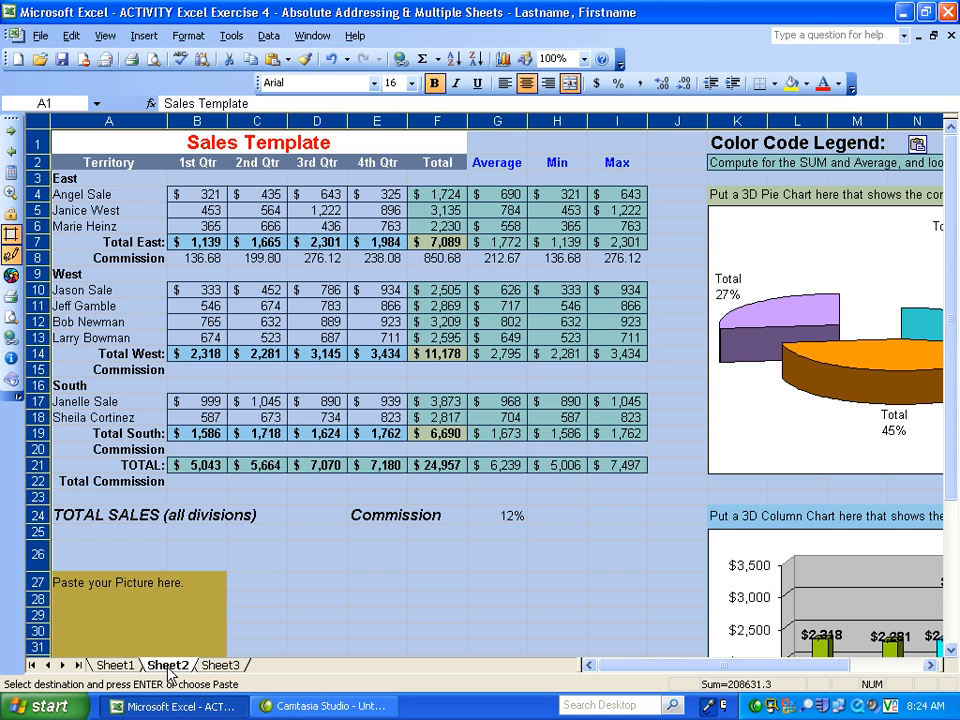
# - Paste the copied Sheet1 contents into Sheet3 starting at A1
pyautogui.click(220, 666)
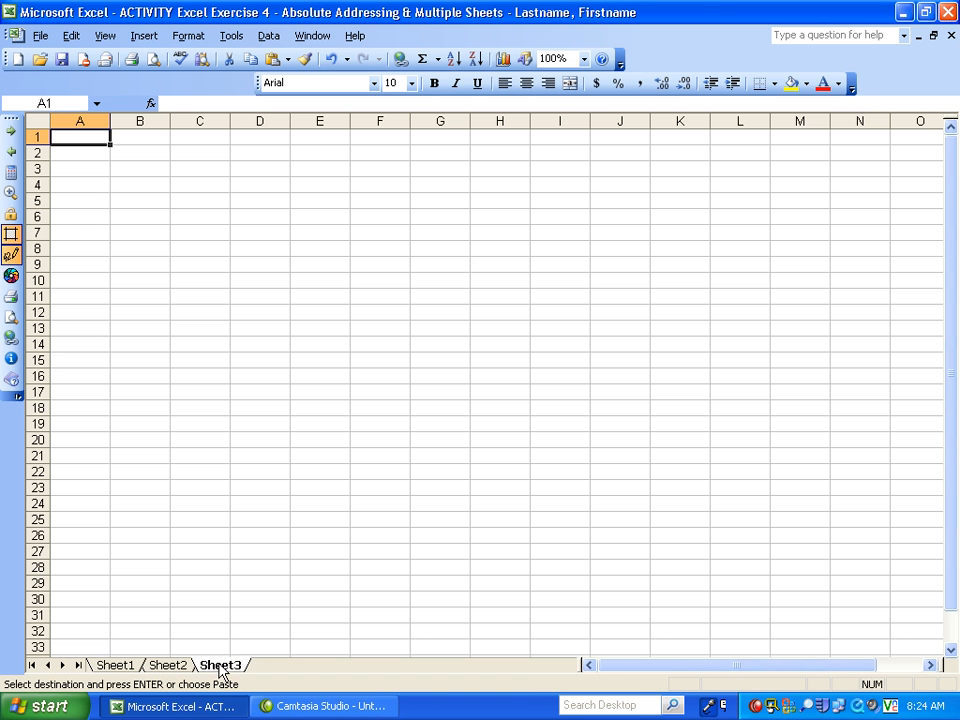
pyautogui.rightClick(64, 138)
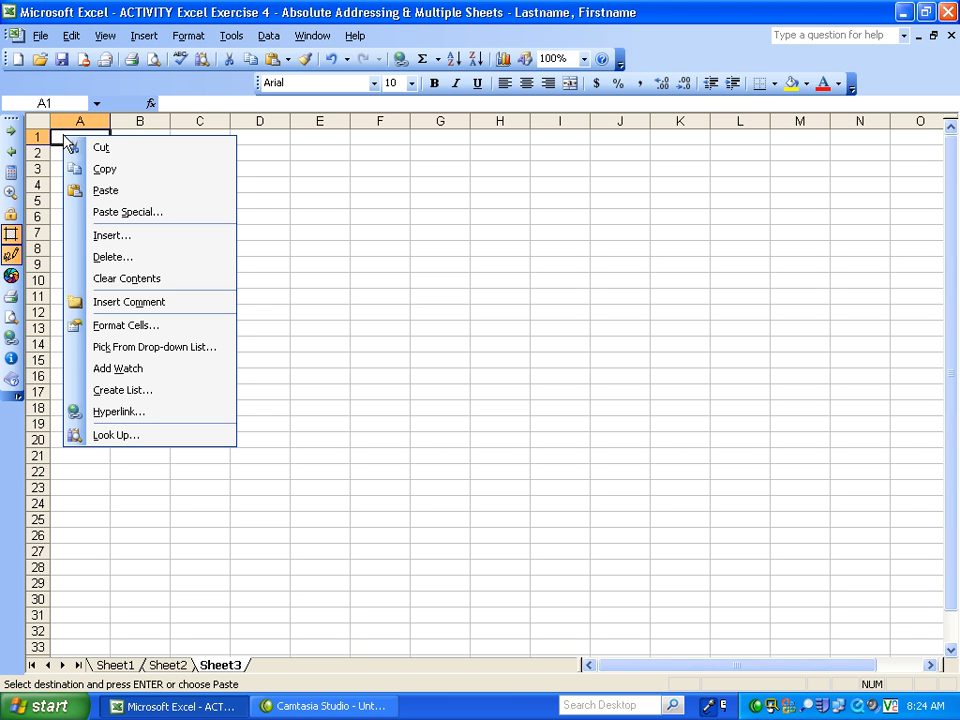
pyautogui.click(137, 195)
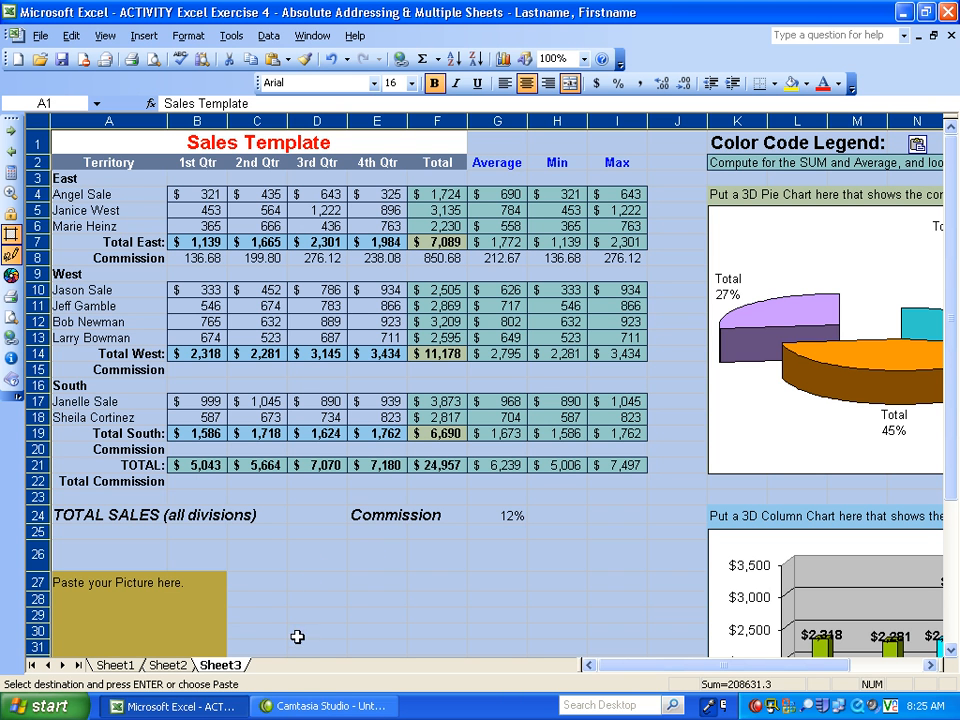
# - Compare the contents of Sheet1, Sheet2 and Sheet3, and end copy mode on Sheet2
pyautogui.click(134, 668)
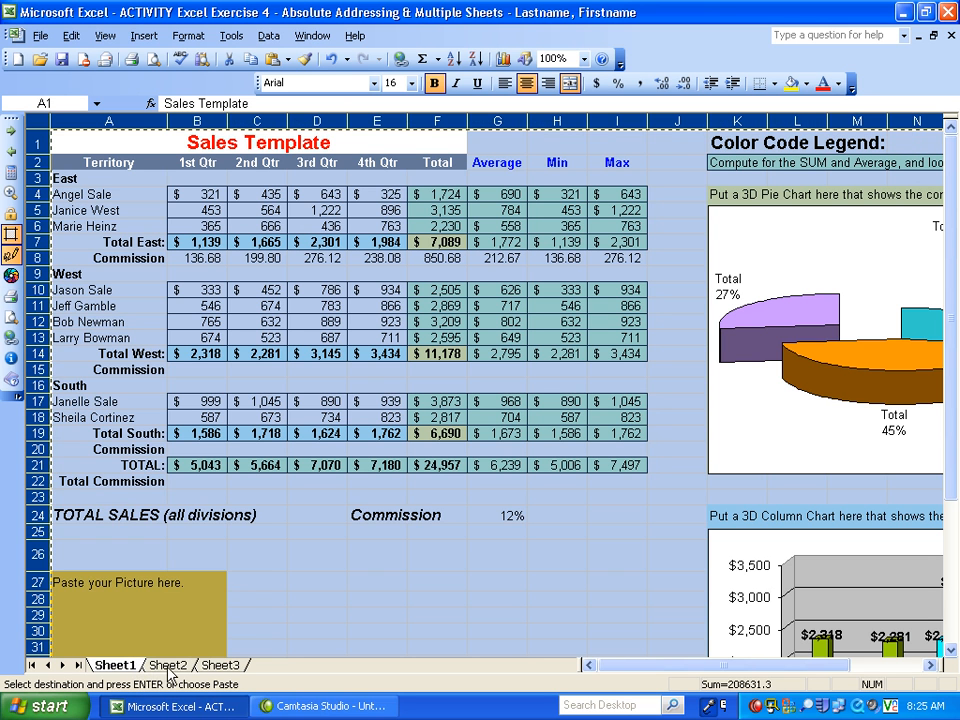
pyautogui.click(167, 665)
pyautogui.click(222, 665)
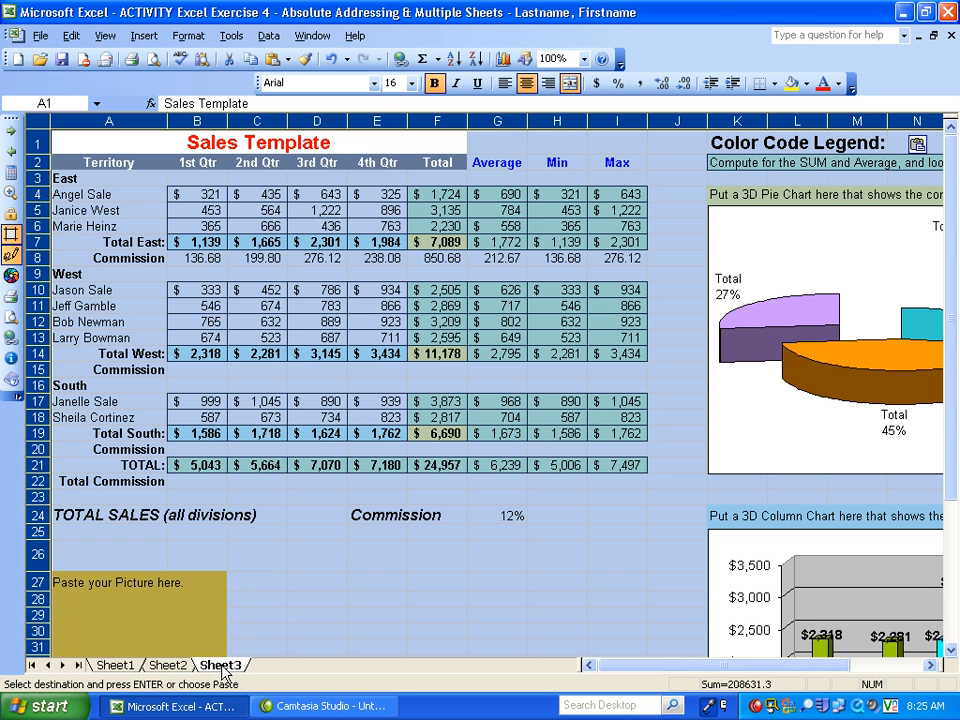
pyautogui.click(116, 666)
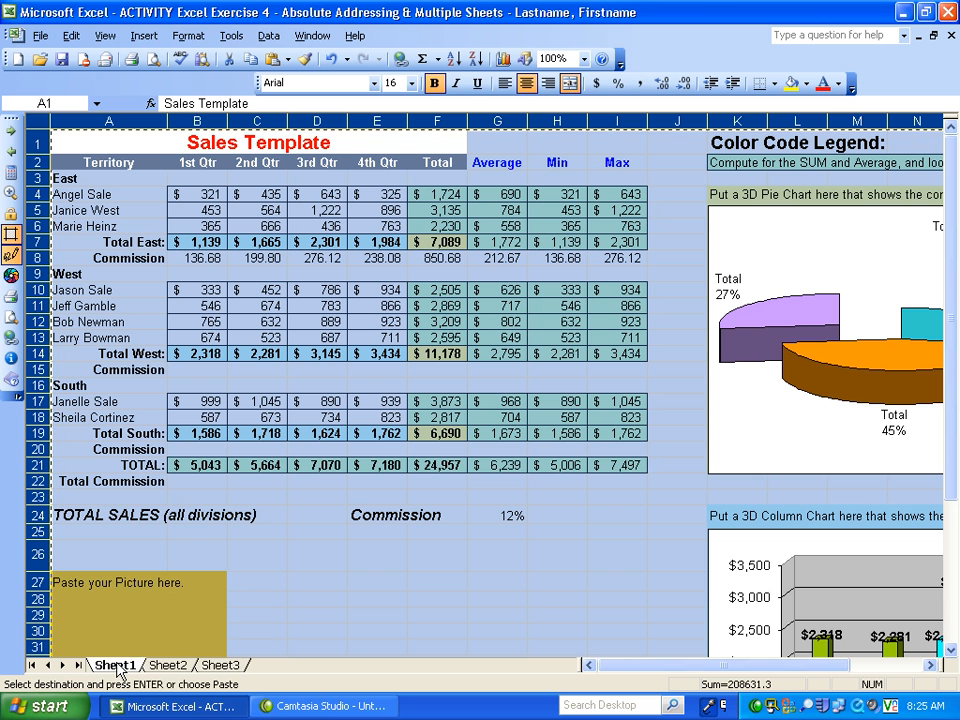
pyautogui.click(172, 668)
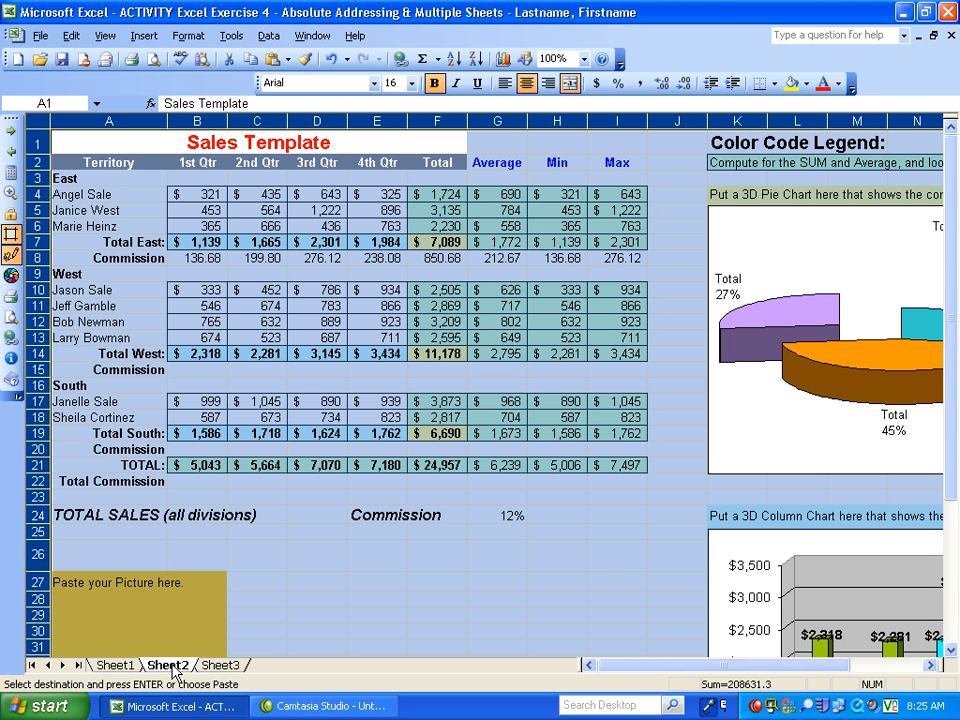
pyautogui.press('Escape')
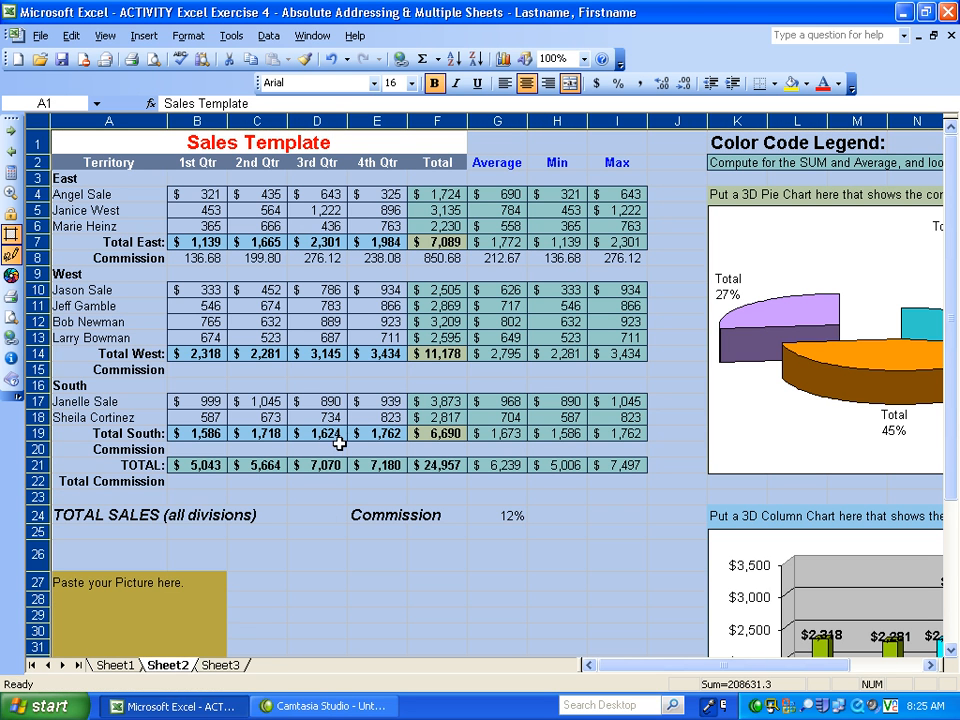
# - Change the title in A1 of Sheet2 to "Sales for 2006"
pyautogui.click(305, 499)
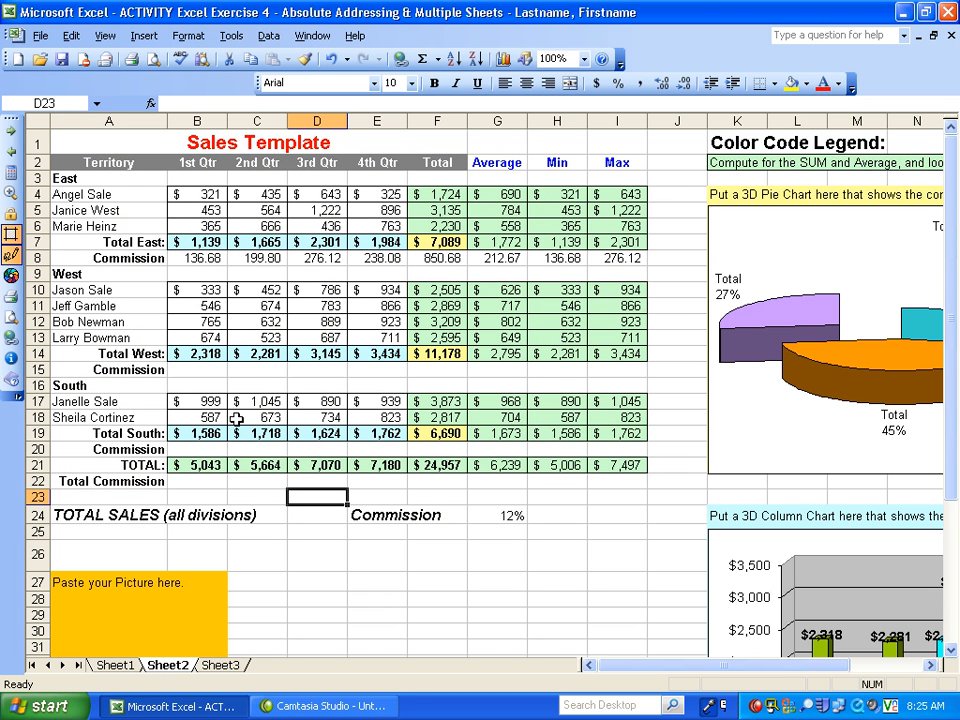
pyautogui.click(189, 143)
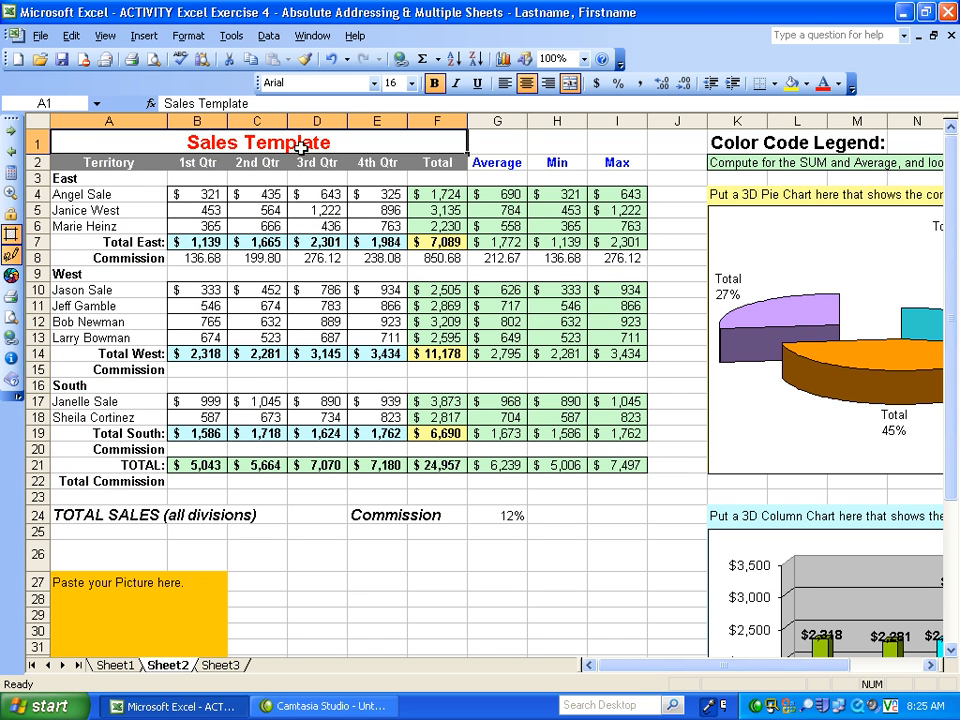
pyautogui.doubleClick(251, 141)
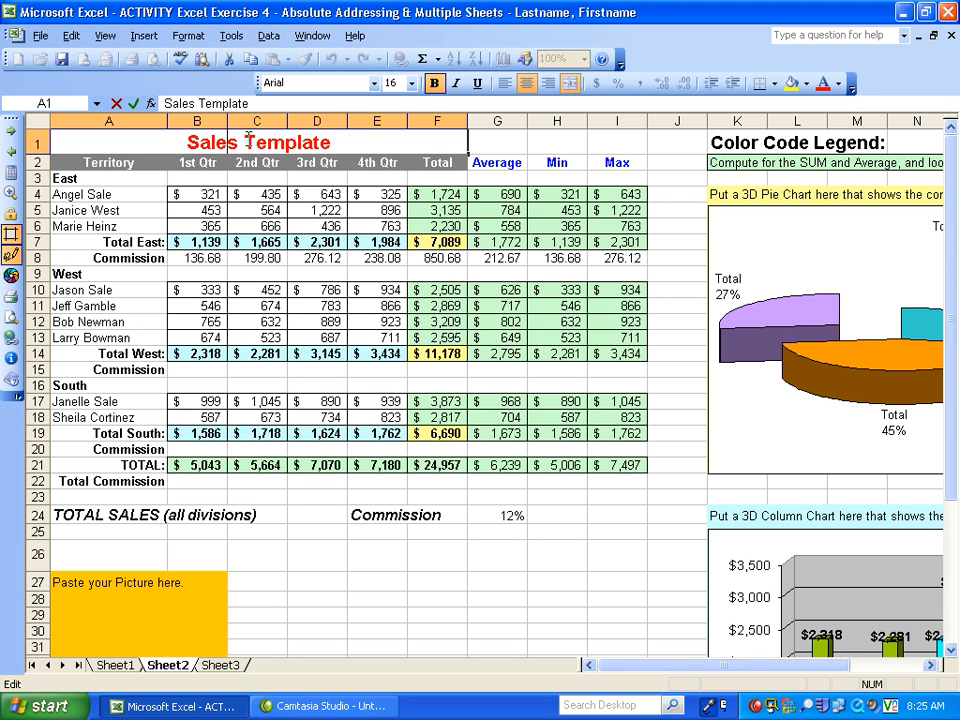
pyautogui.moveTo(249, 141); pyautogui.dragTo(356, 140)
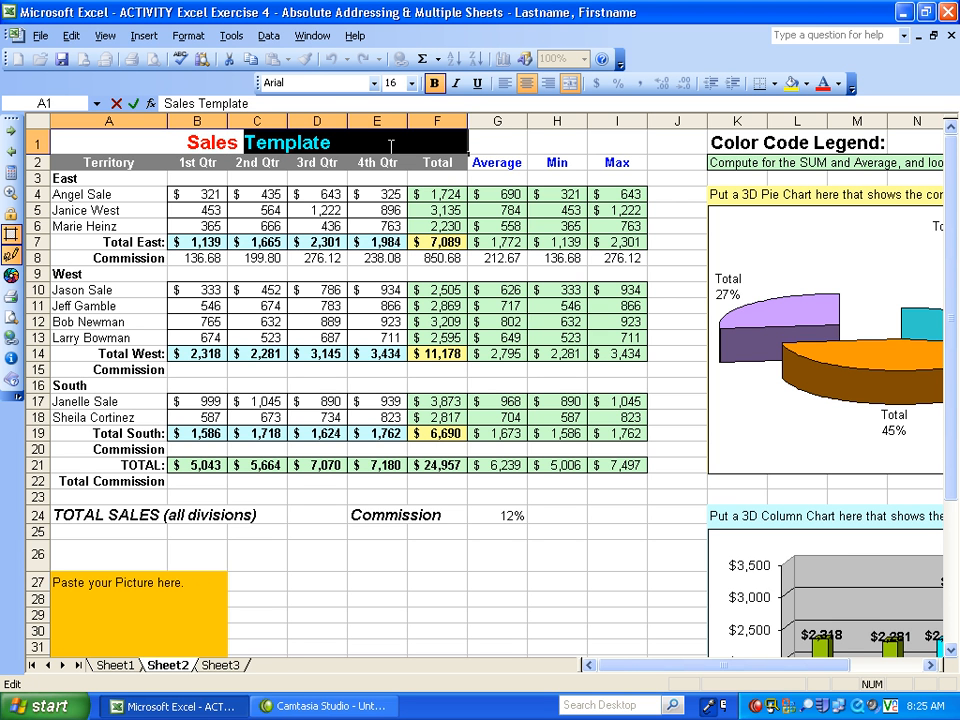
pyautogui.write('for')
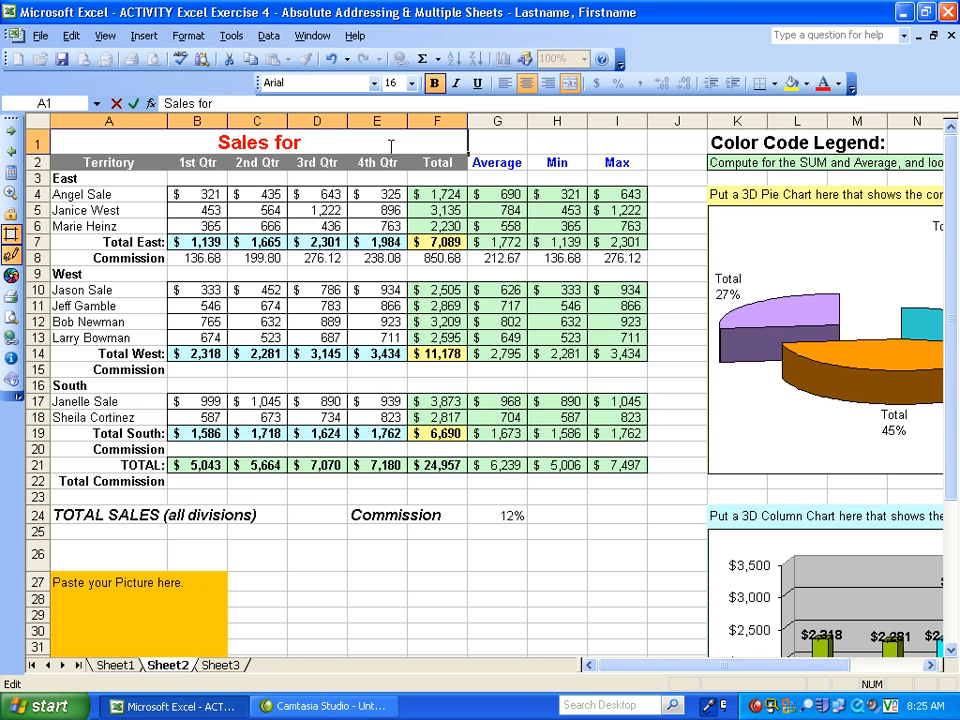
pyautogui.write('2')
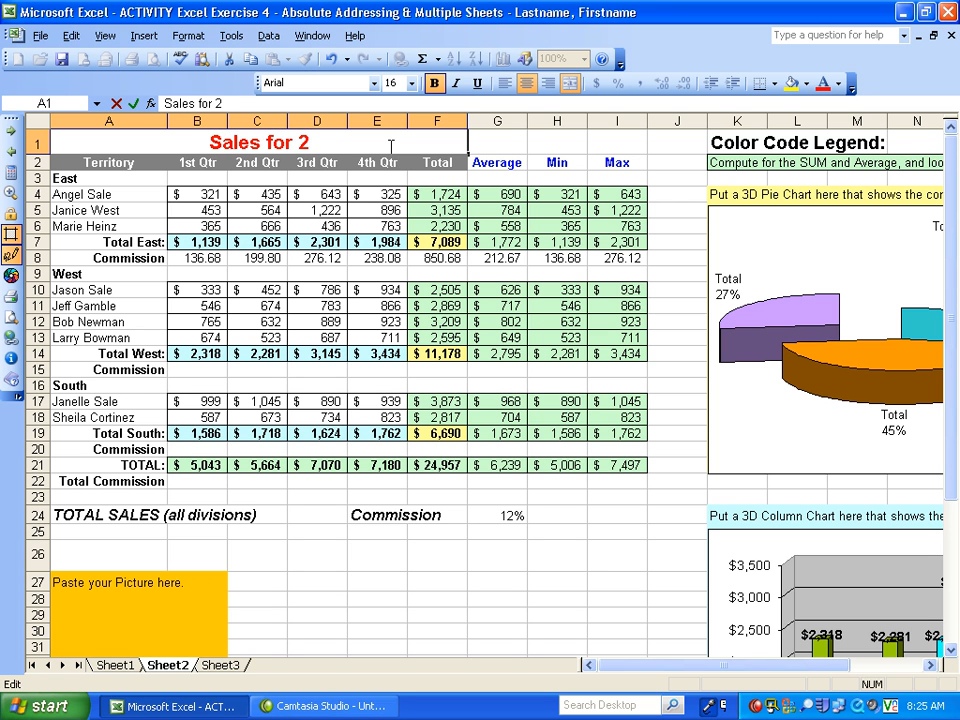
pyautogui.write('00')
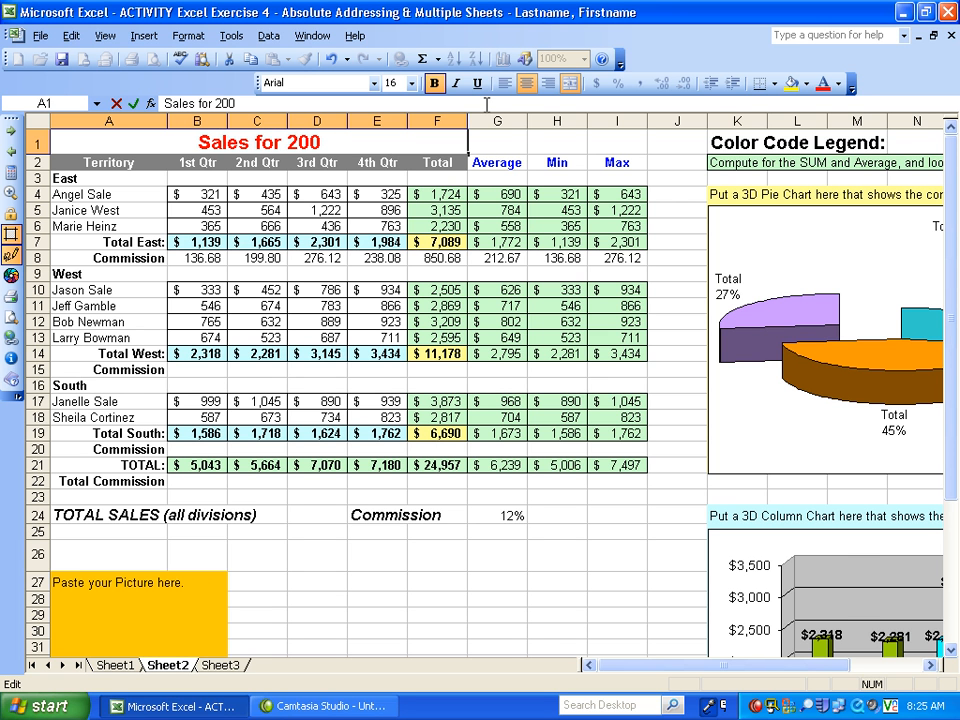
pyautogui.write('6')
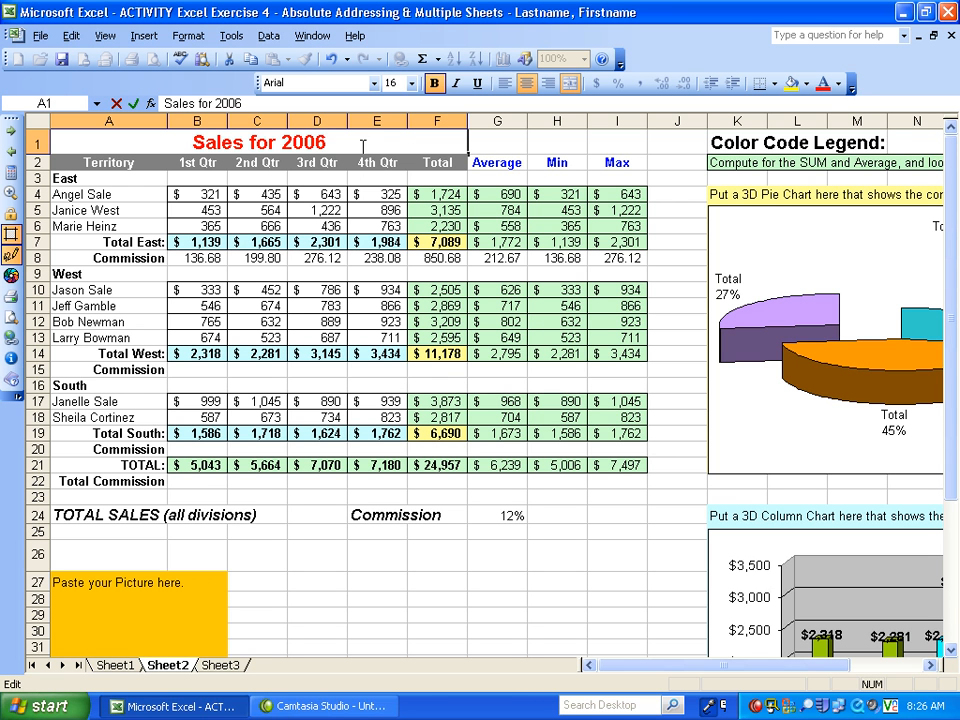
pyautogui.click(179, 672)
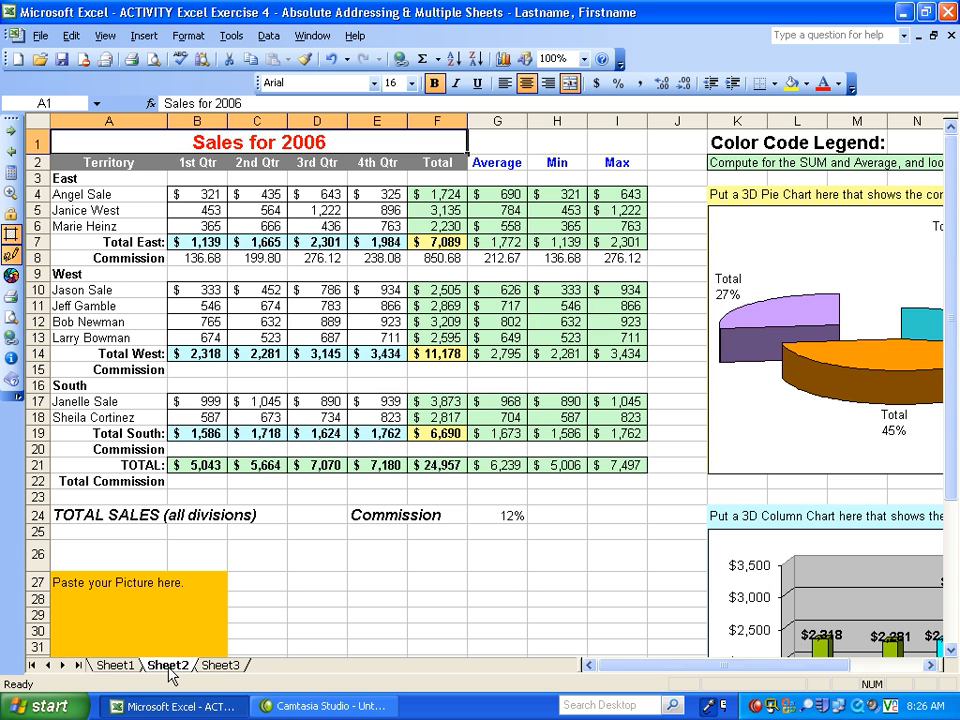
# - Rename the Sheet2 worksheet as 2006
pyautogui.doubleClick(169, 665)
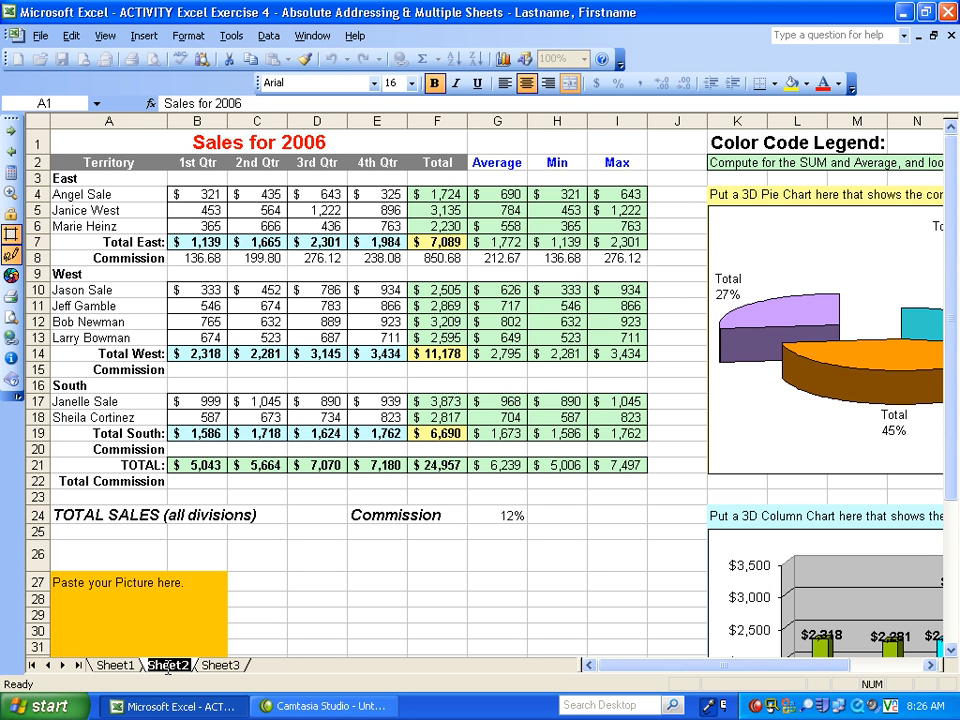
pyautogui.write('200')
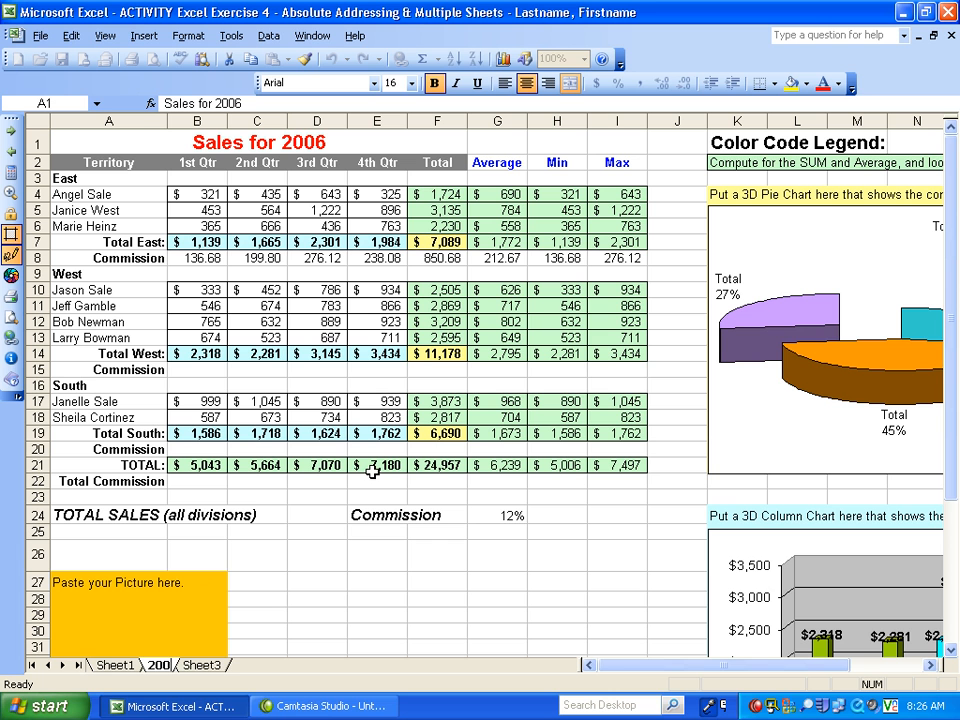
pyautogui.write('6')
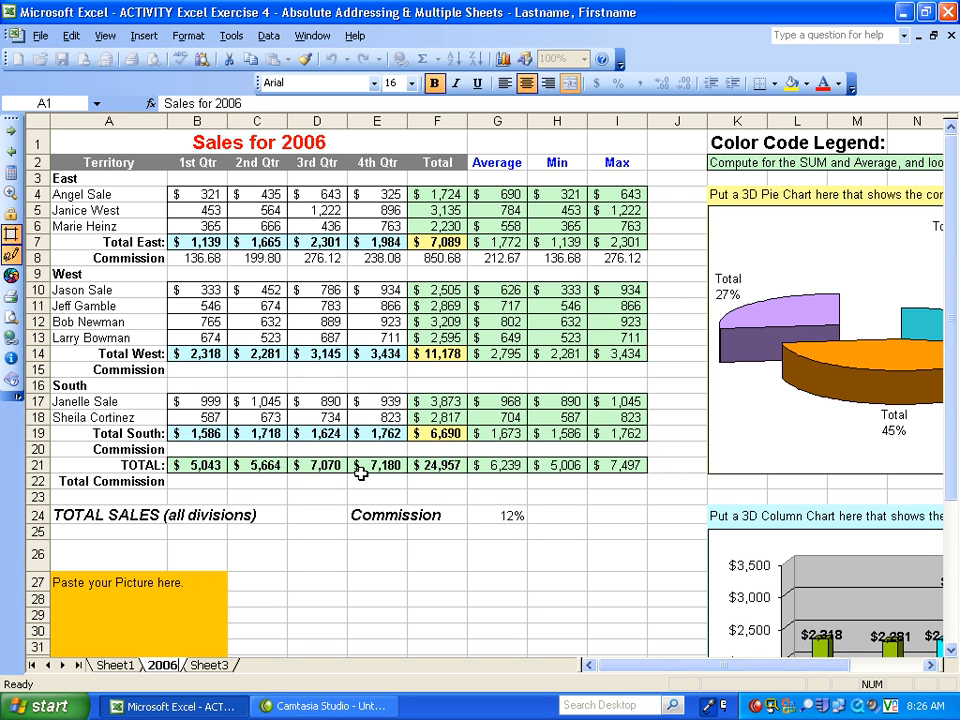
pyautogui.click(250, 582)
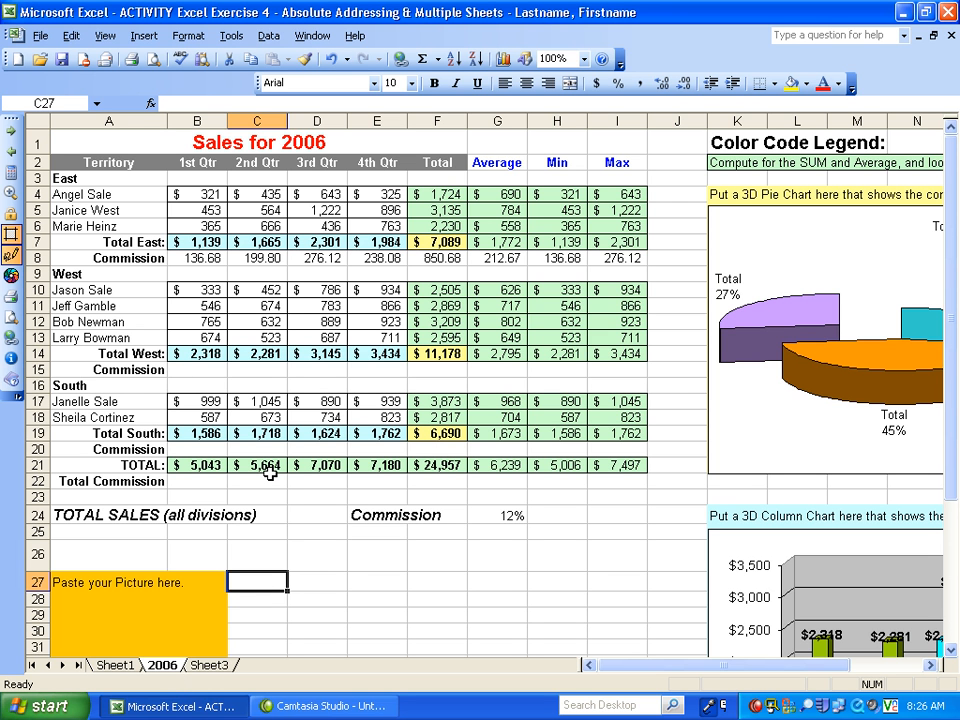
# - Change the title in A1 of Sheet3 to "Sales of 2007"
pyautogui.click(210, 666)
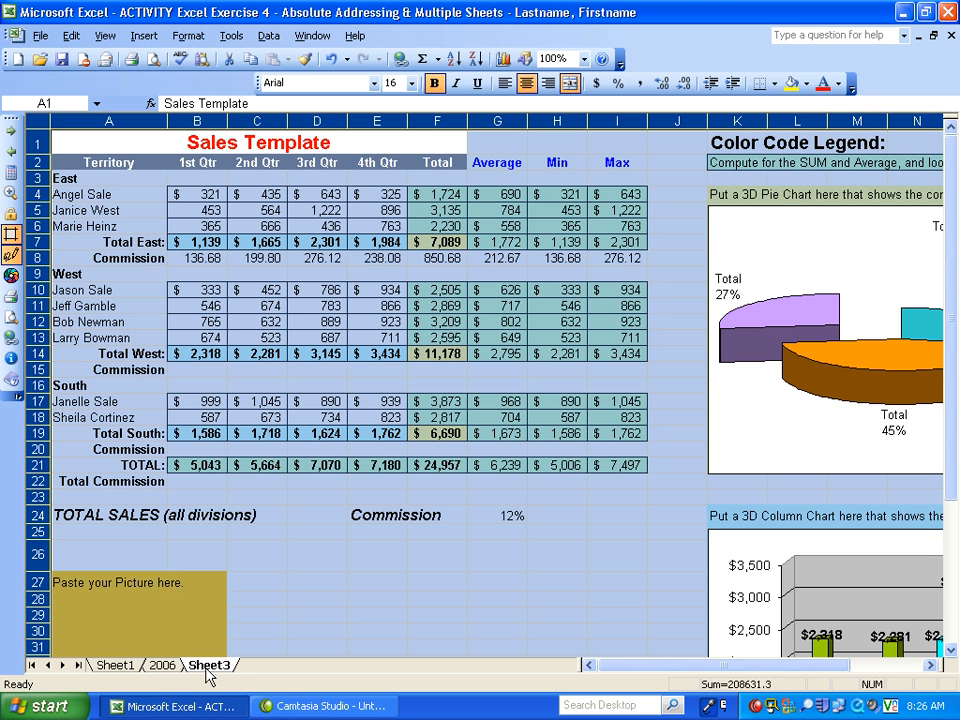
pyautogui.click(278, 565)
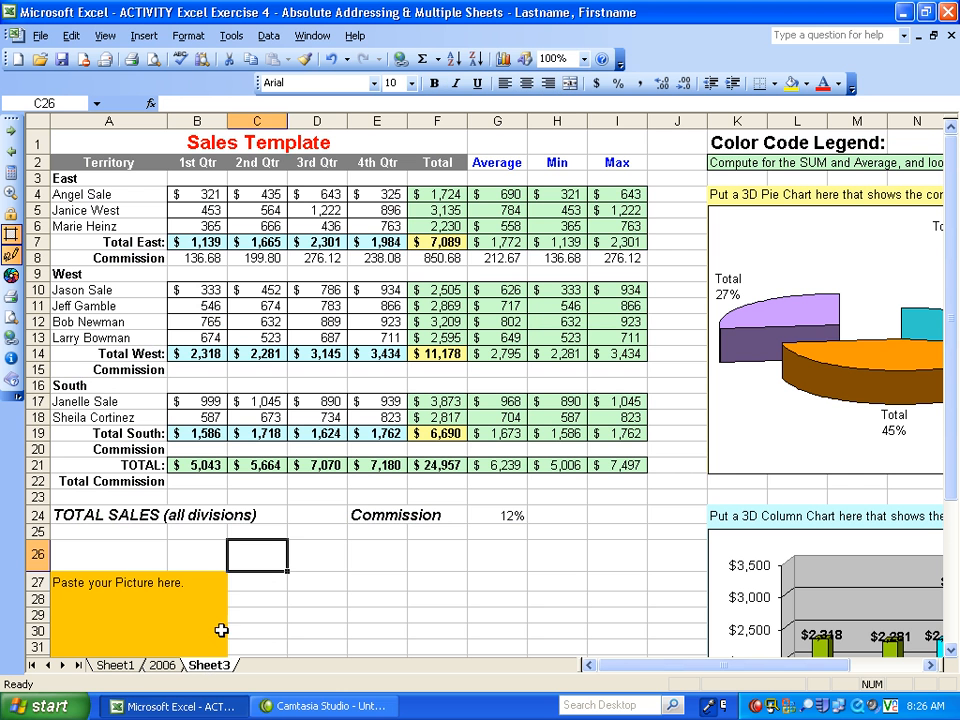
pyautogui.click(257, 142)
pyautogui.doubleClick(247, 141)
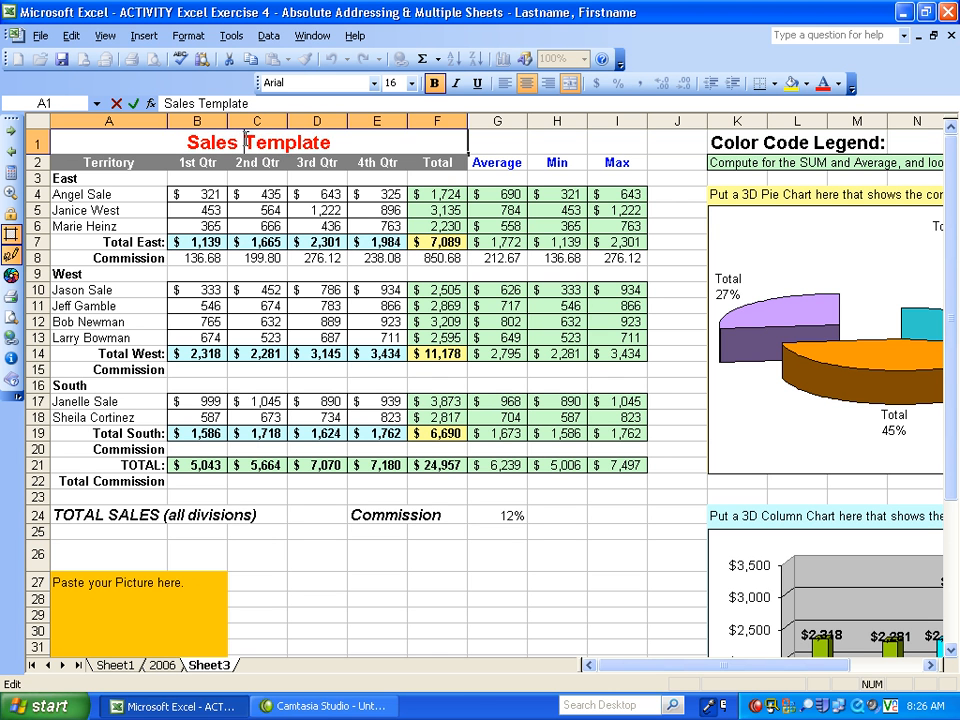
pyautogui.moveTo(247, 141); pyautogui.dragTo(347, 139)
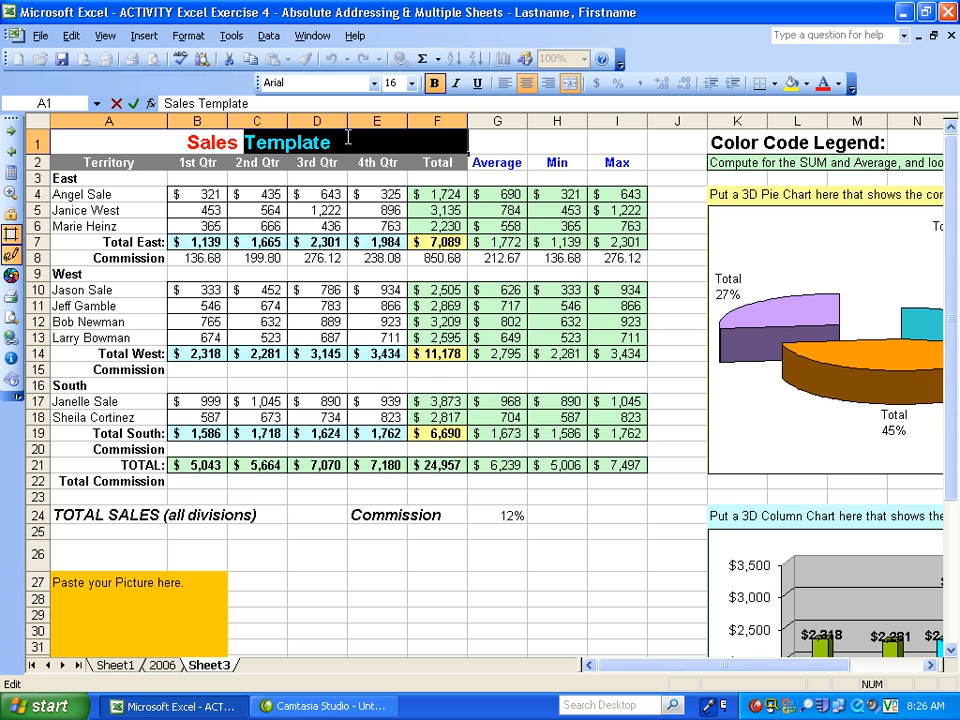
pyautogui.write('of 2')
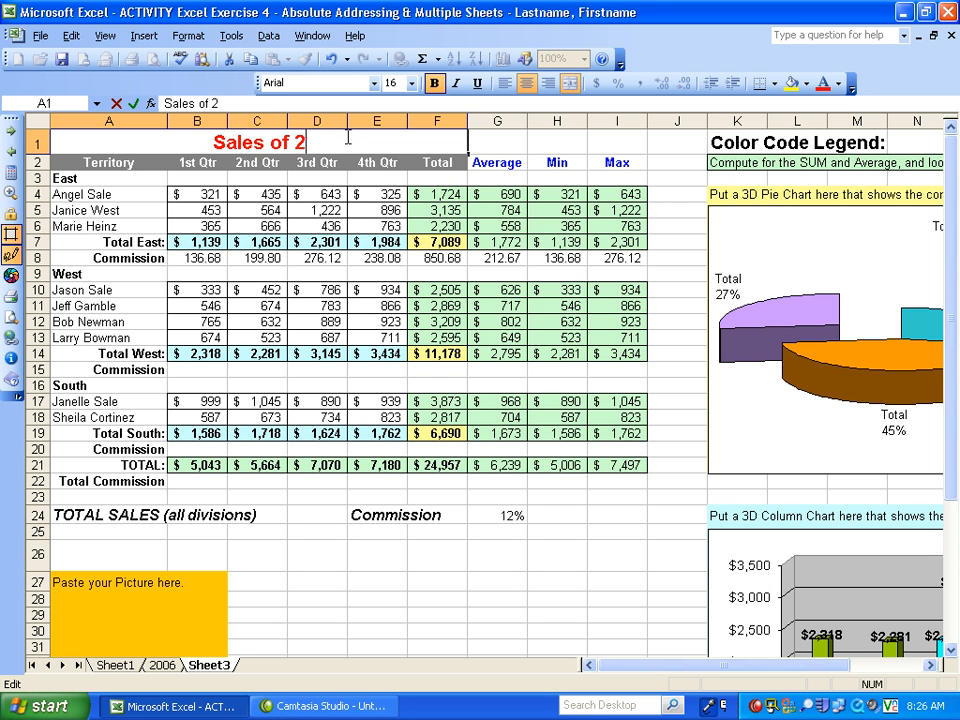
pyautogui.write('007')
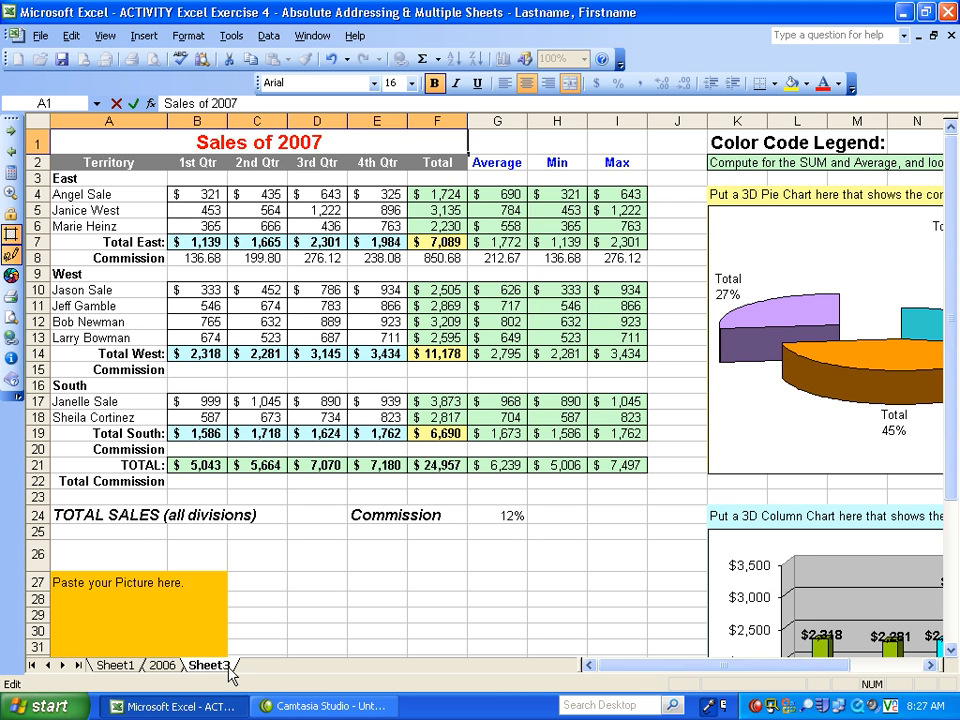
pyautogui.click(228, 670)
# - Rename the Sheet3 worksheet as 2007
pyautogui.doubleClick(215, 667)
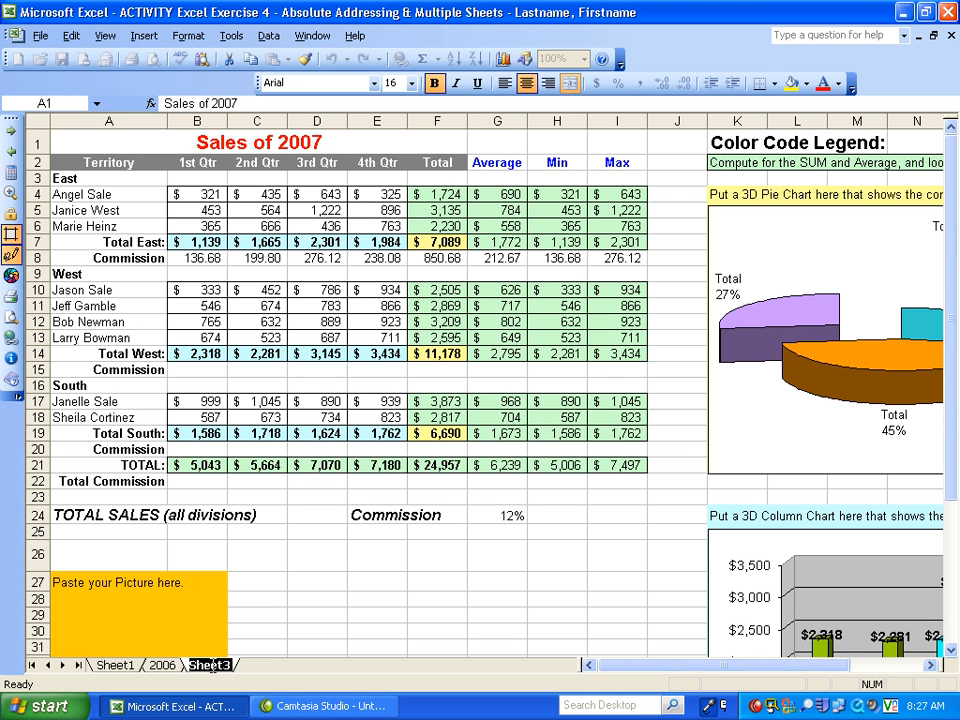
pyautogui.write('2007')
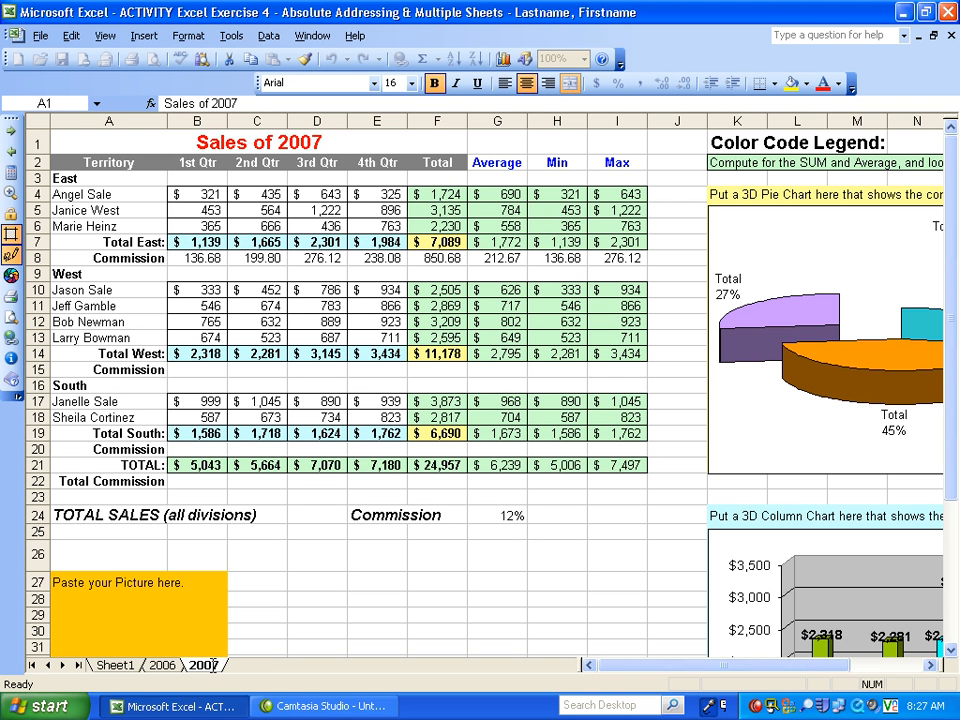
pyautogui.press('Return')
pyautogui.click(276, 644)
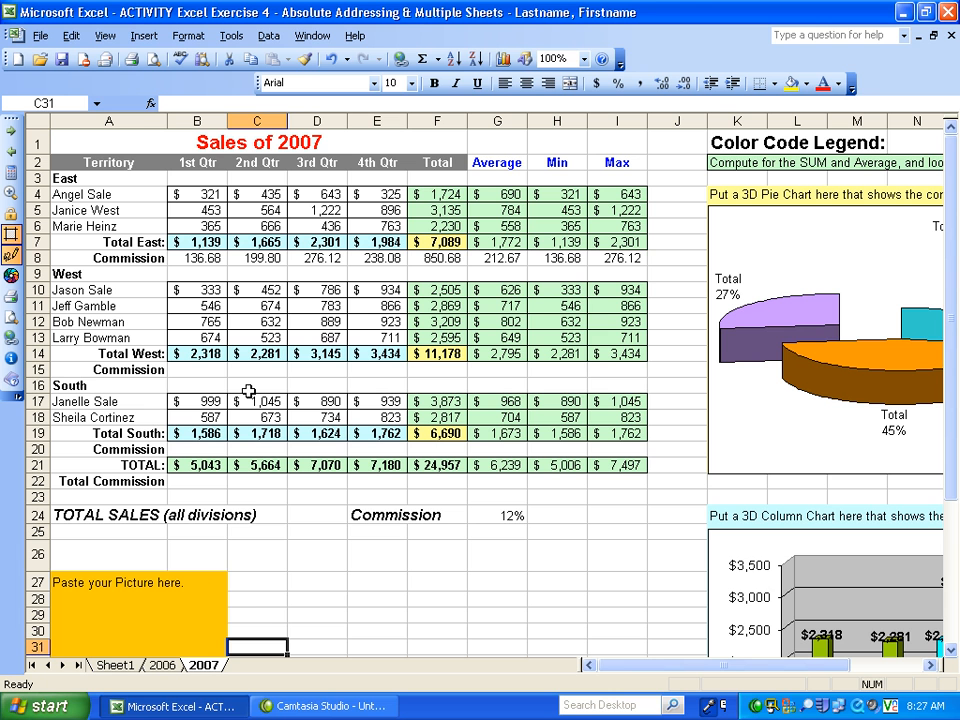
# - Set the 2nd Qtr figure in C5 of the 2006 worksheet to -564
pyautogui.click(162, 665)
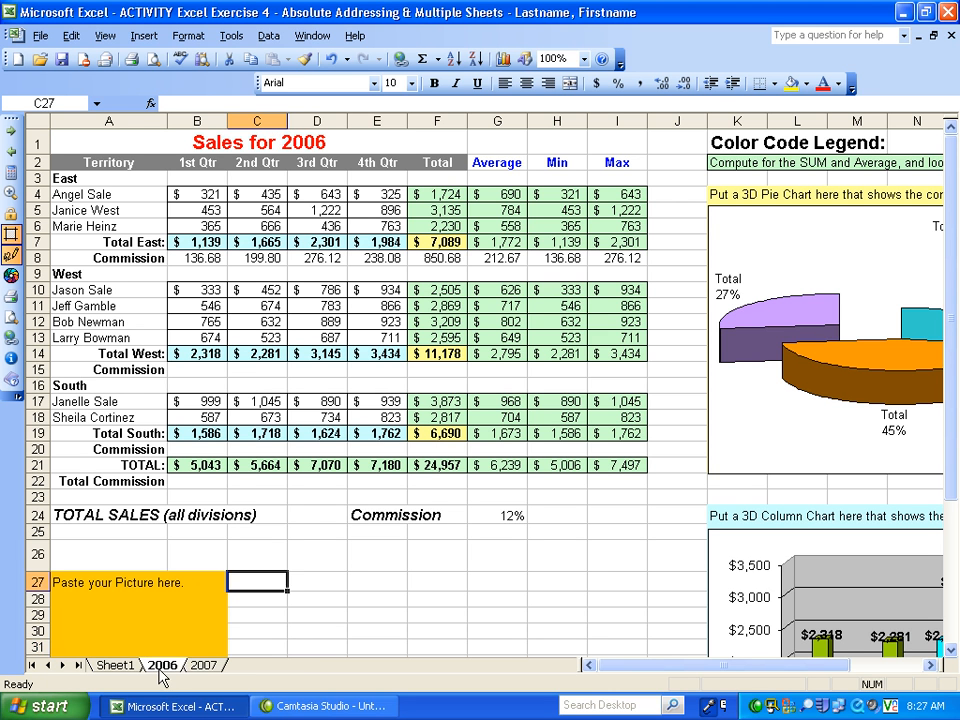
pyautogui.click(201, 665)
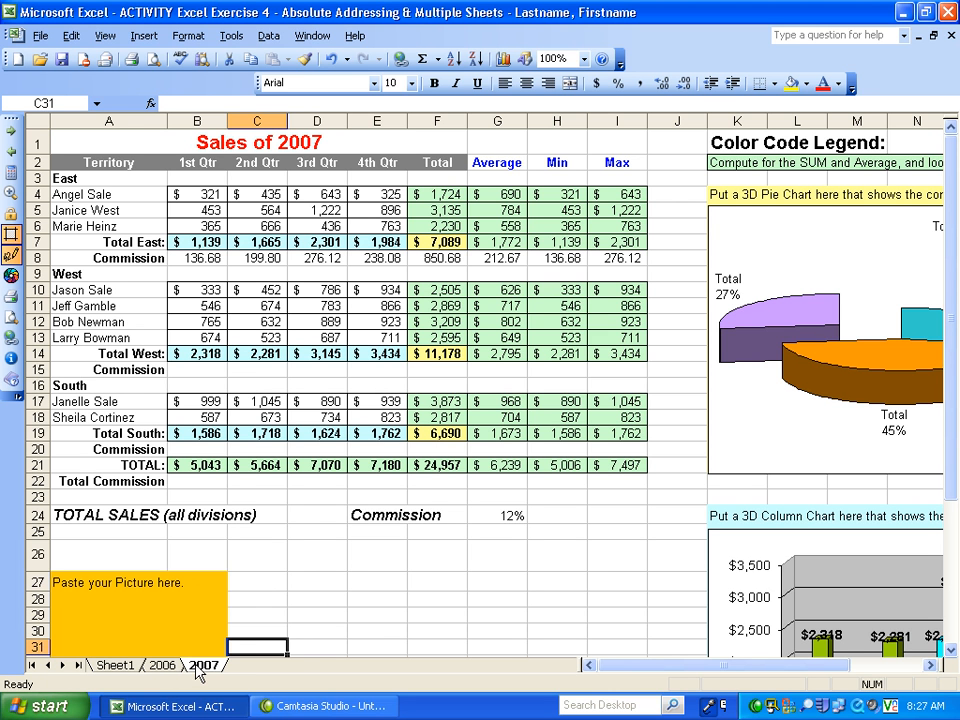
pyautogui.click(162, 665)
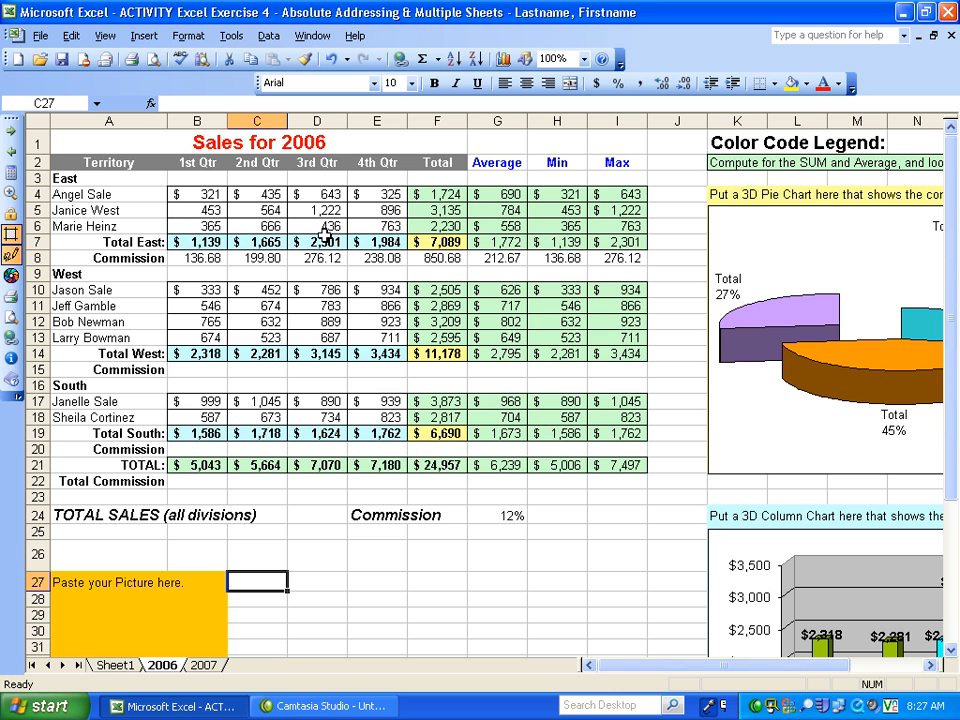
pyautogui.click(253, 210)
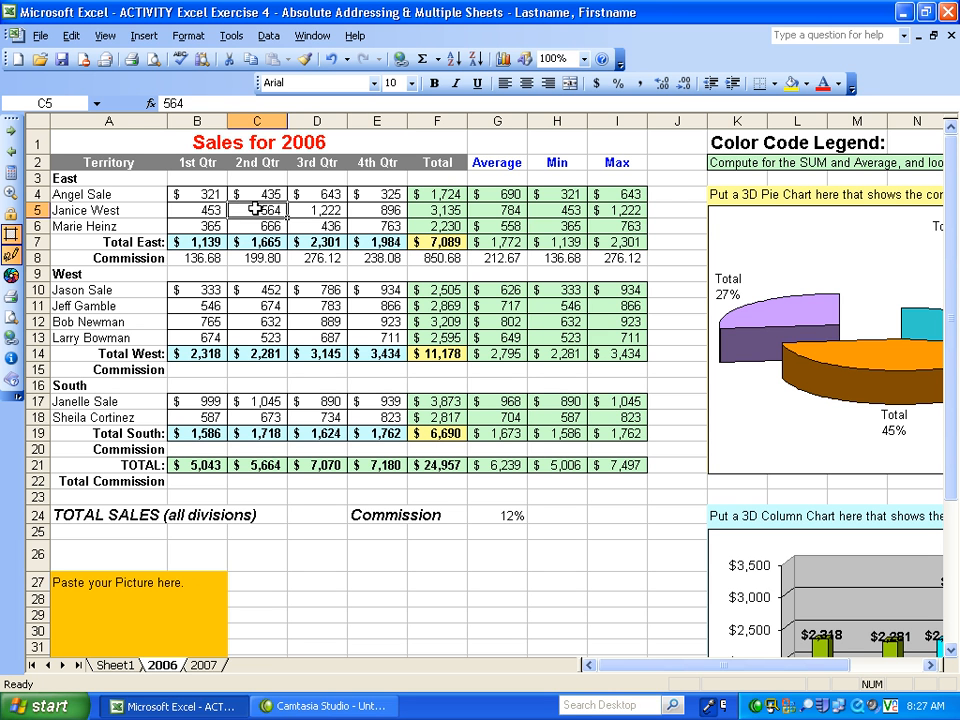
pyautogui.doubleClick(256, 209)
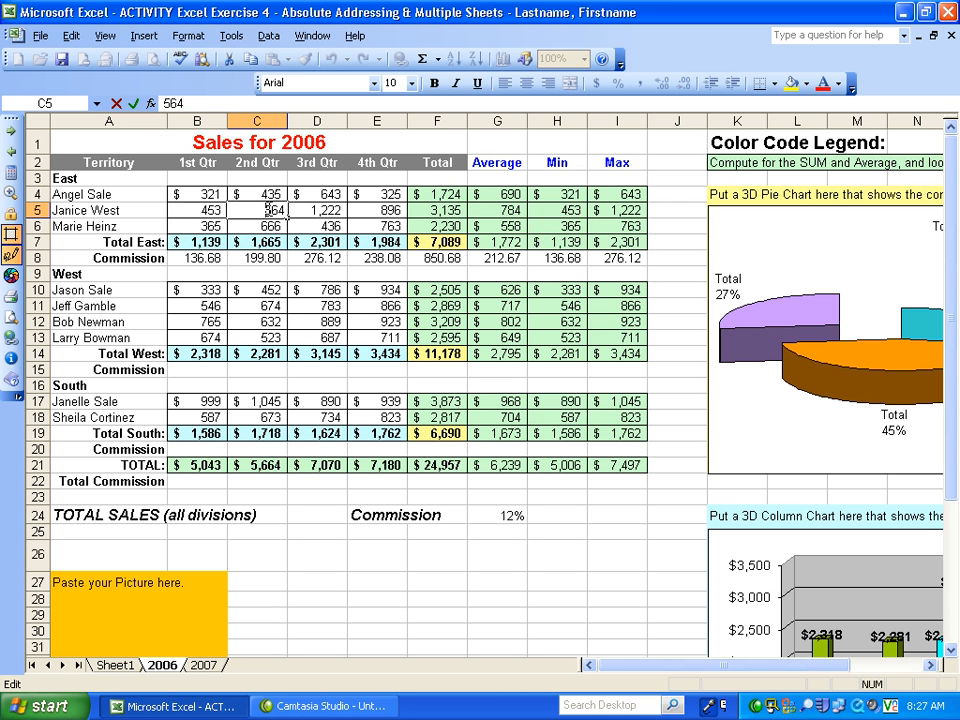
pyautogui.write('-')
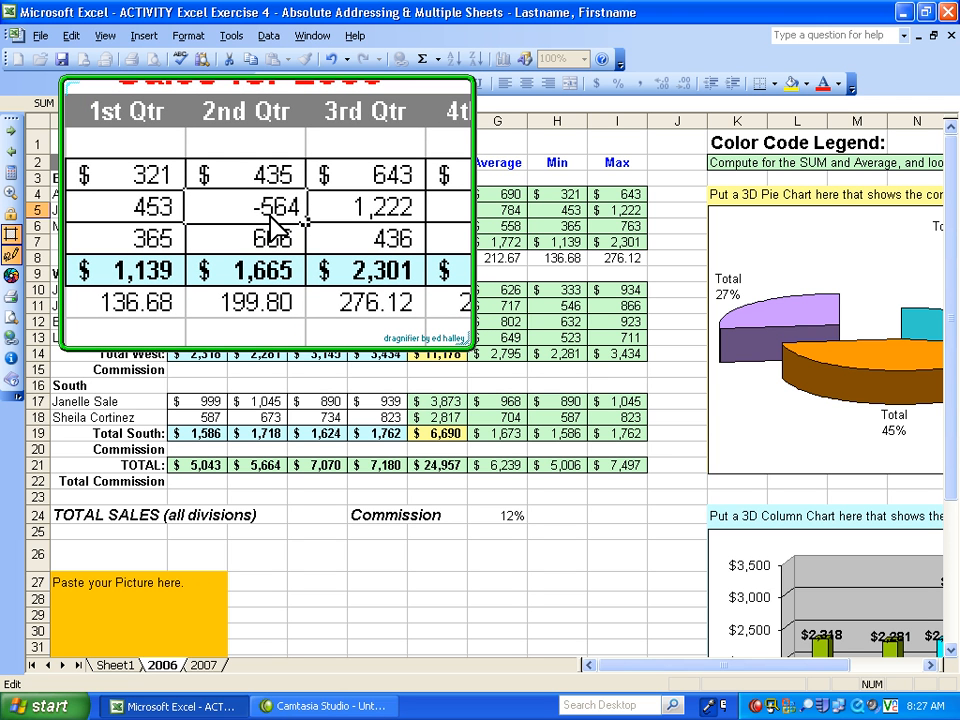
pyautogui.click(280, 212)
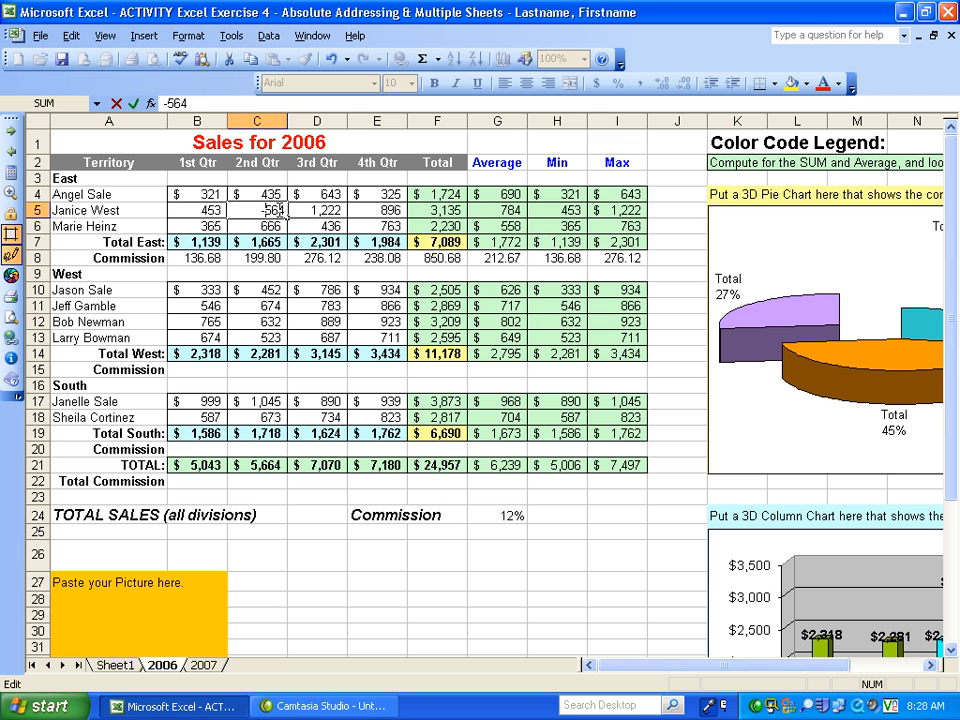
pyautogui.press('Return')
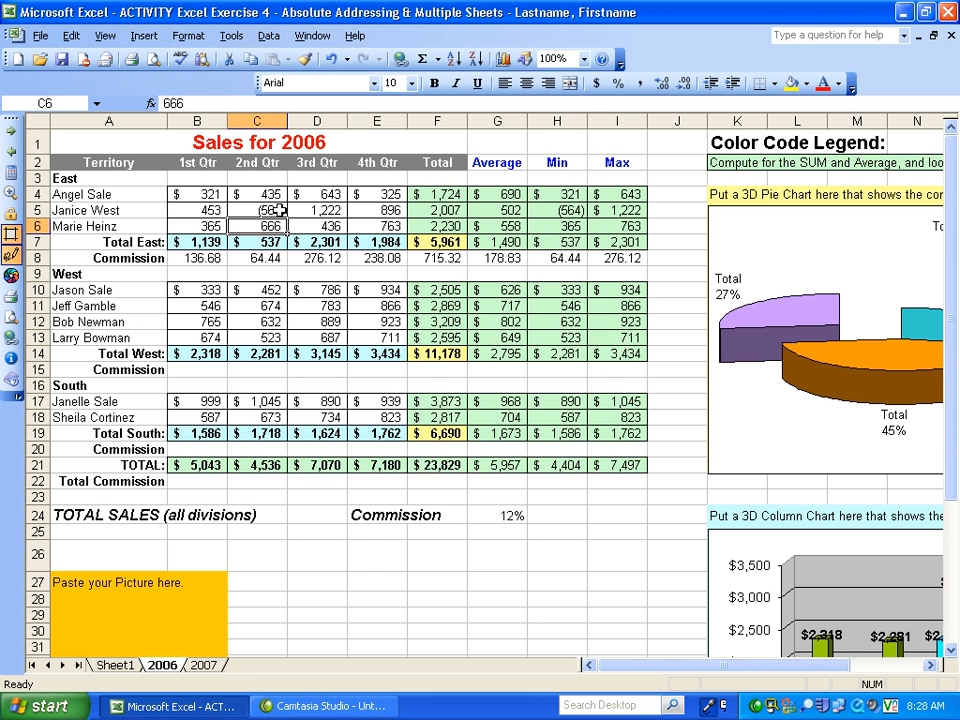
pyautogui.click(285, 211)
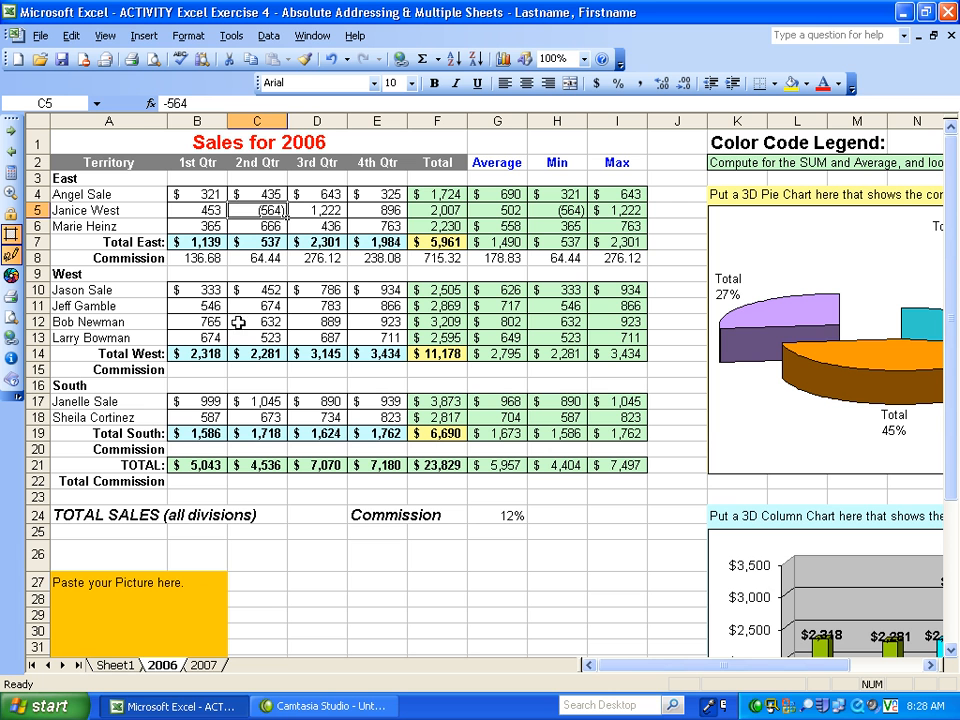
# - Set the 2nd Qtr figure in C11 of the 2007 worksheet to -674
pyautogui.click(205, 665)
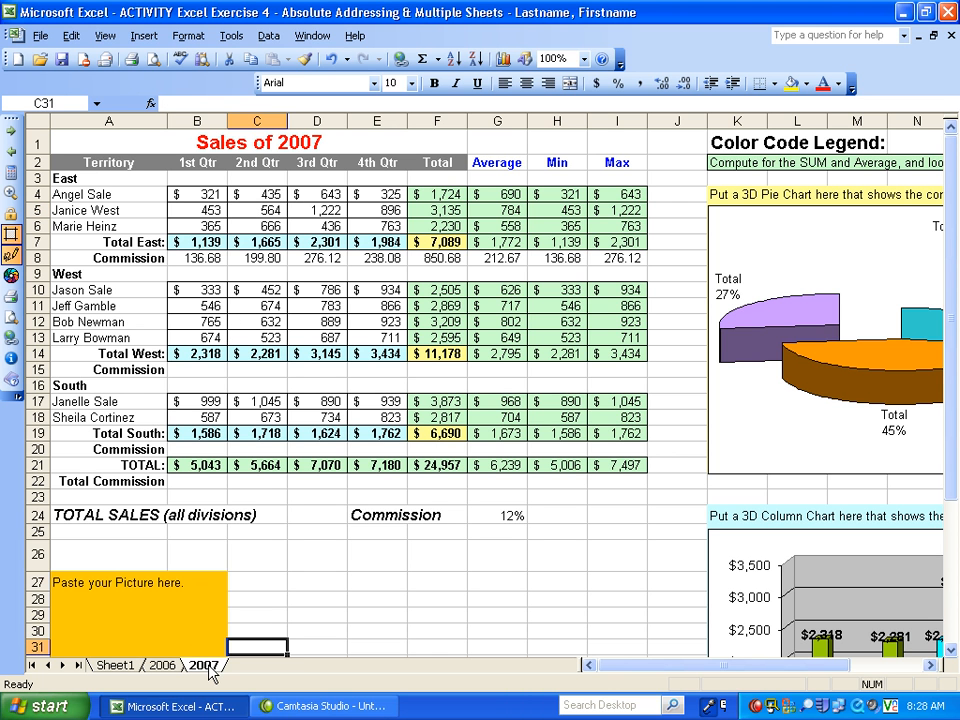
pyautogui.click(265, 306)
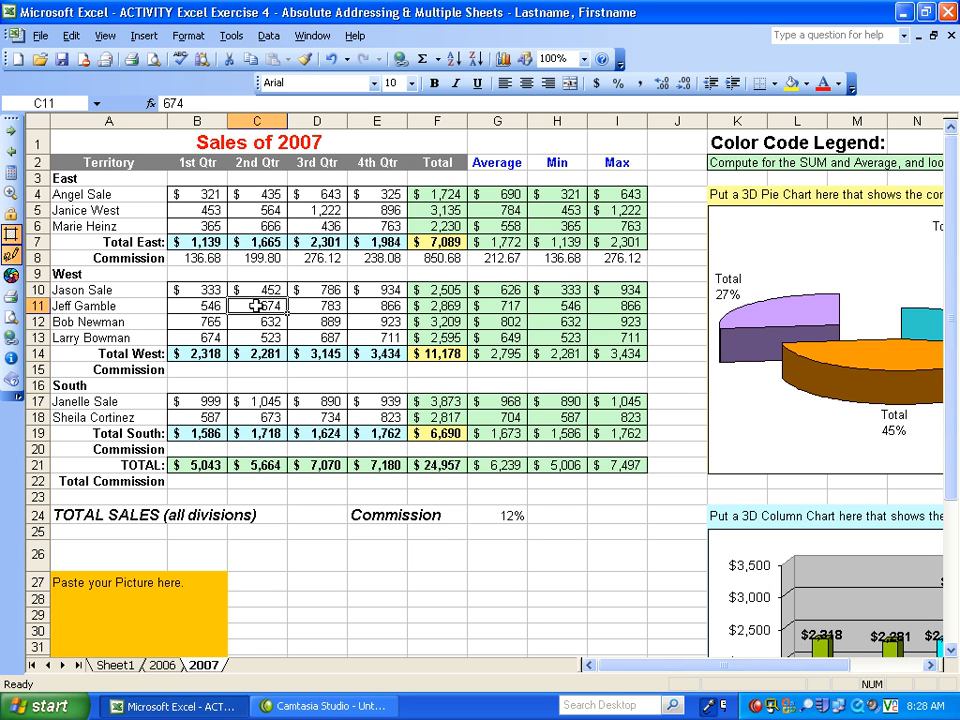
pyautogui.doubleClick(266, 308)
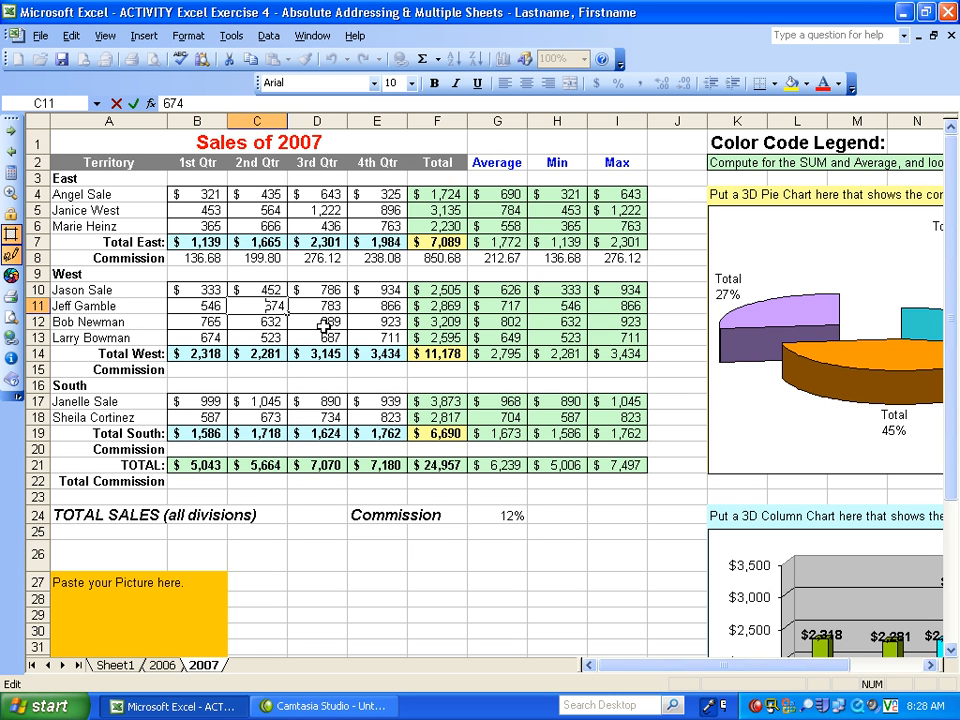
pyautogui.write('-')
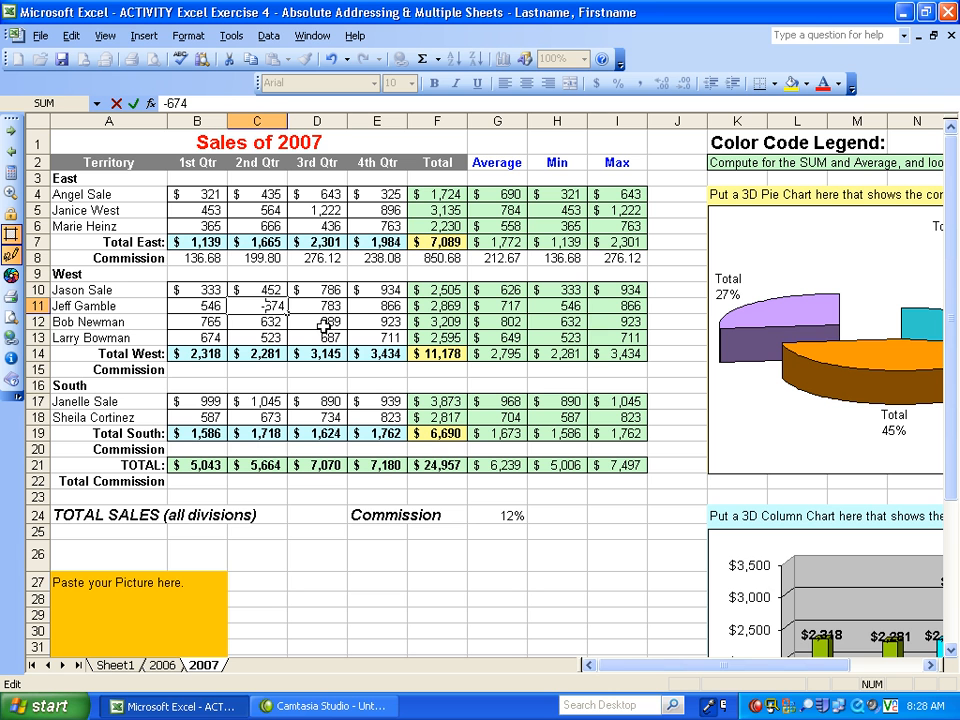
pyautogui.press('Return')
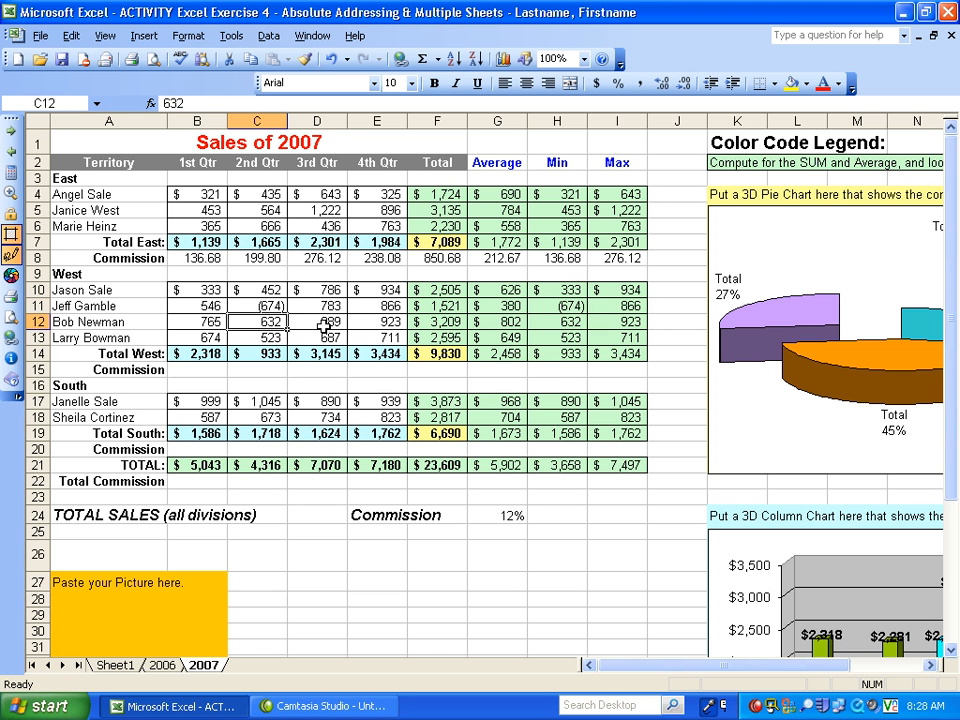
pyautogui.click(240, 306)
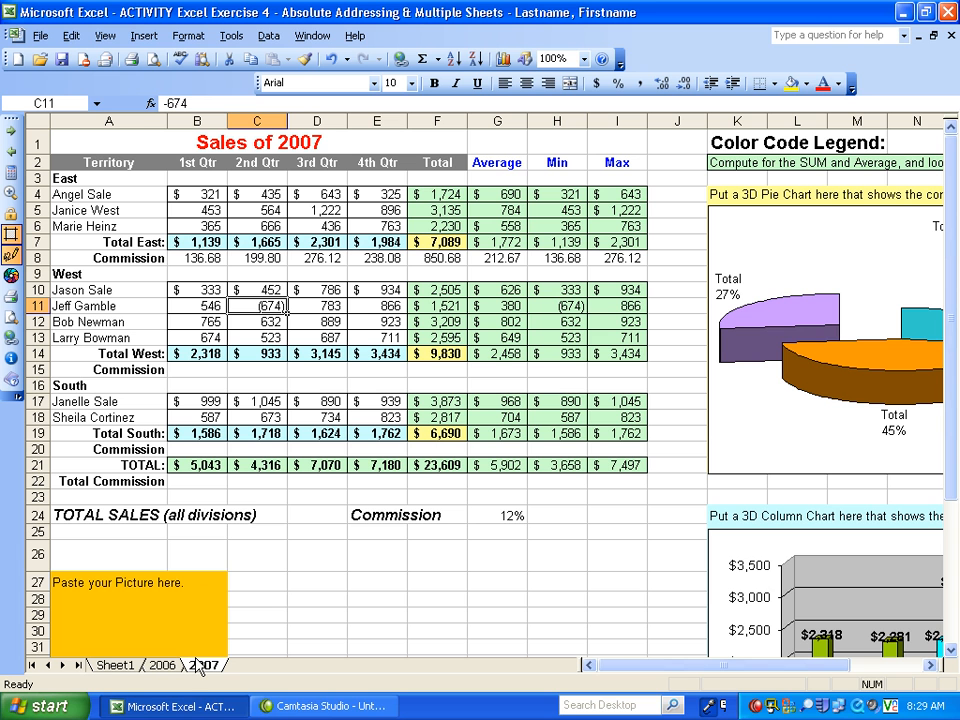
# - Clear the whole-sheet selection on Sheet1 and rename that worksheet as Sumarry
pyautogui.click(116, 665)
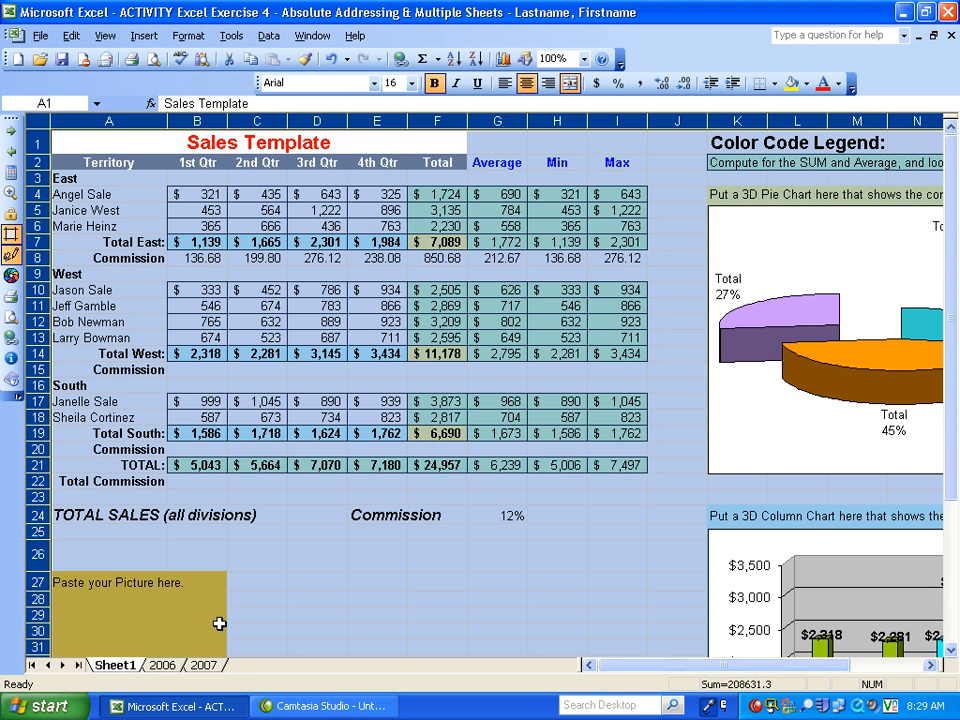
pyautogui.click(255, 614)
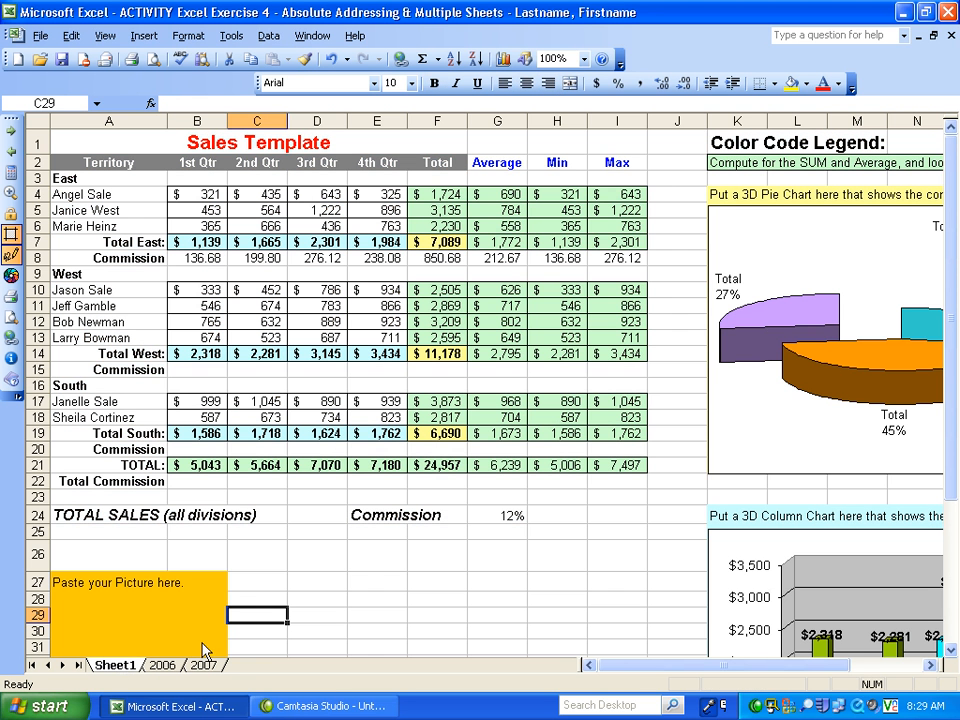
pyautogui.doubleClick(121, 666)
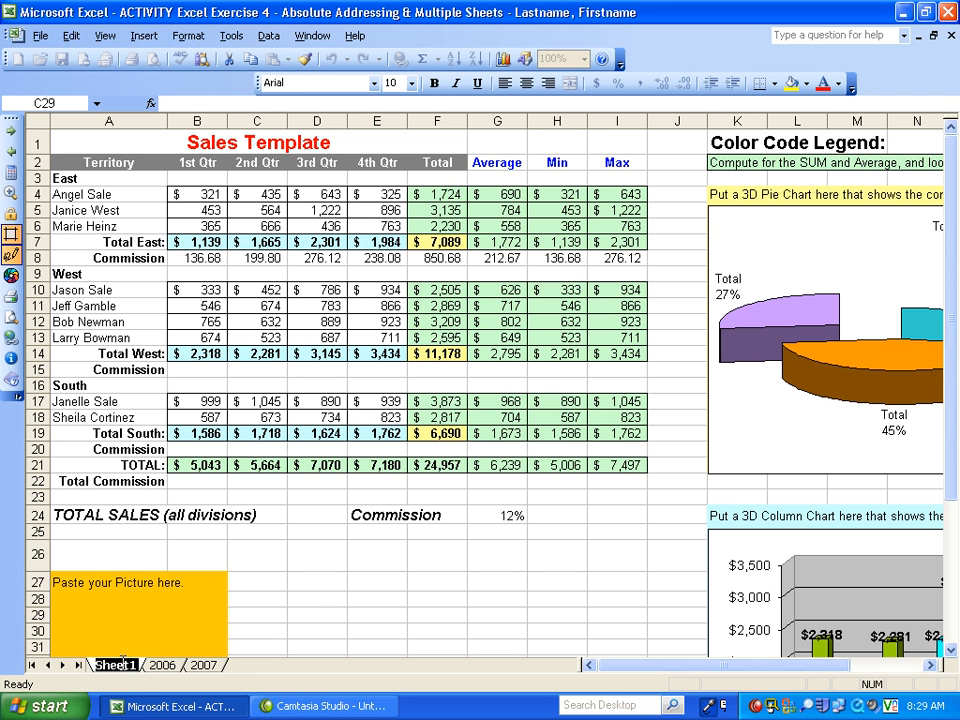
pyautogui.write('Sum')
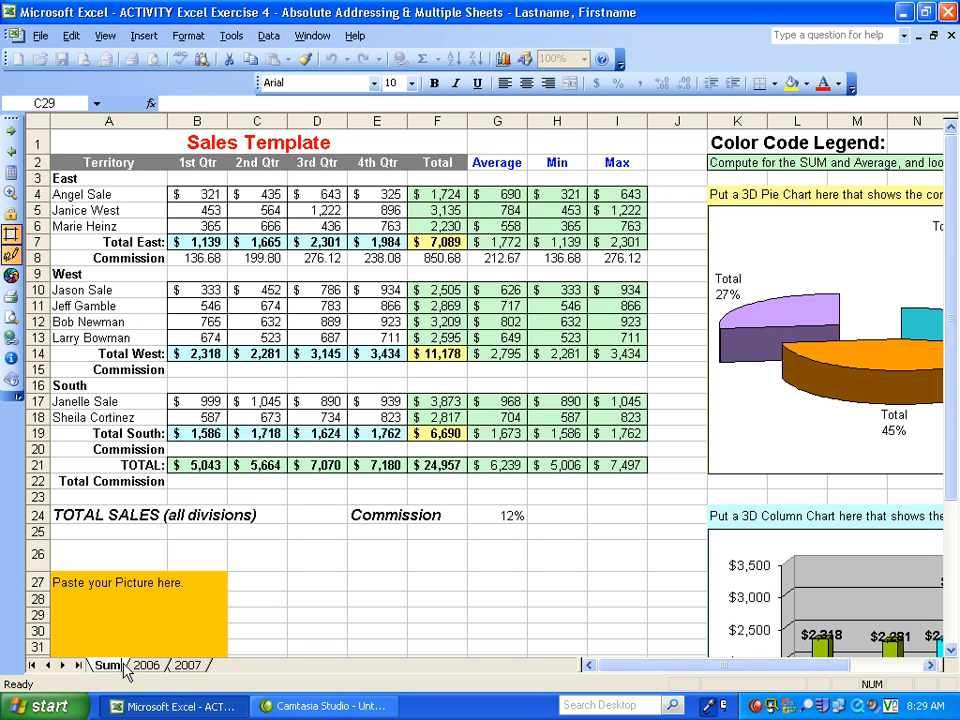
pyautogui.write('mary')
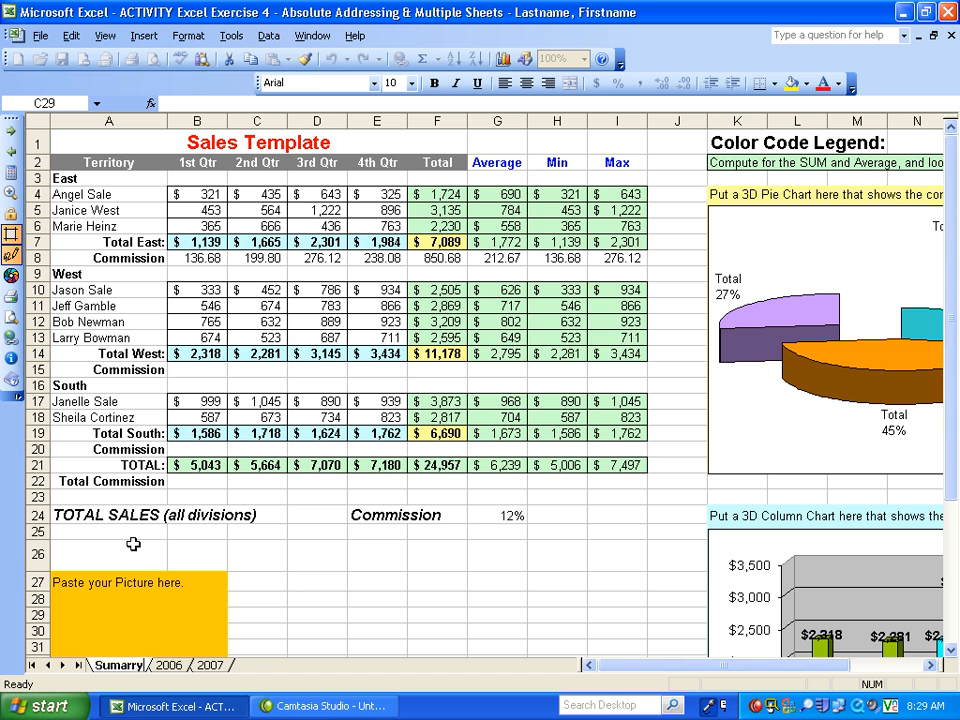
pyautogui.moveTo(133, 544); pyautogui.dragTo(131, 532)
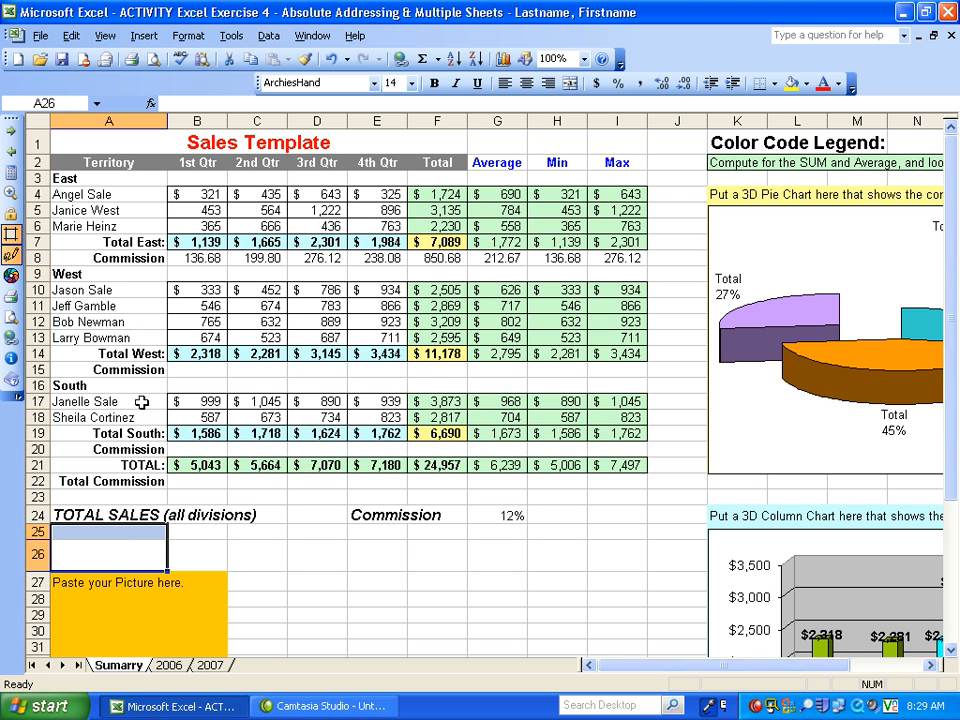
# - Examine the East quarterly figures in B4:E6 on the first worksheet and compare them with the 2006 and 2007 worksheets
pyautogui.click(195, 191)
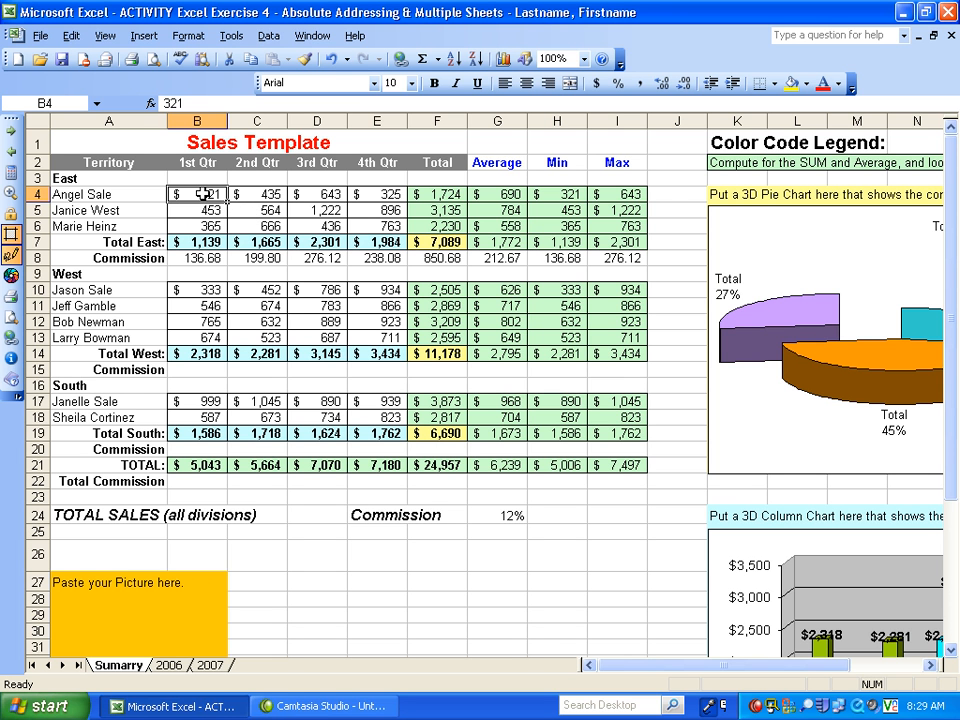
pyautogui.moveTo(203, 194); pyautogui.dragTo(376, 223)
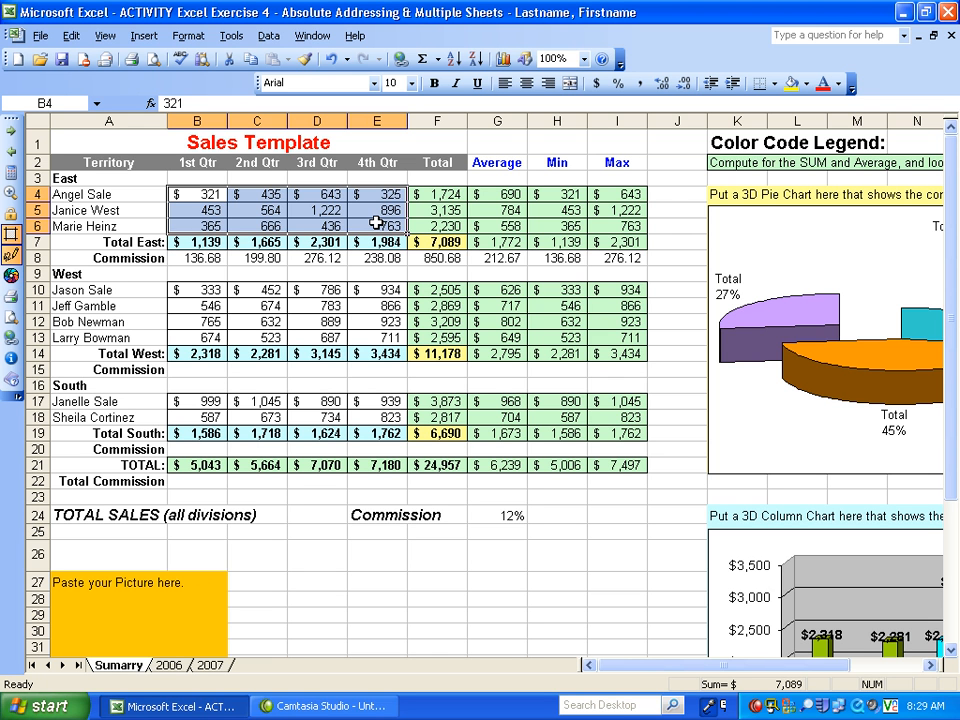
pyautogui.click(167, 666)
pyautogui.click(209, 666)
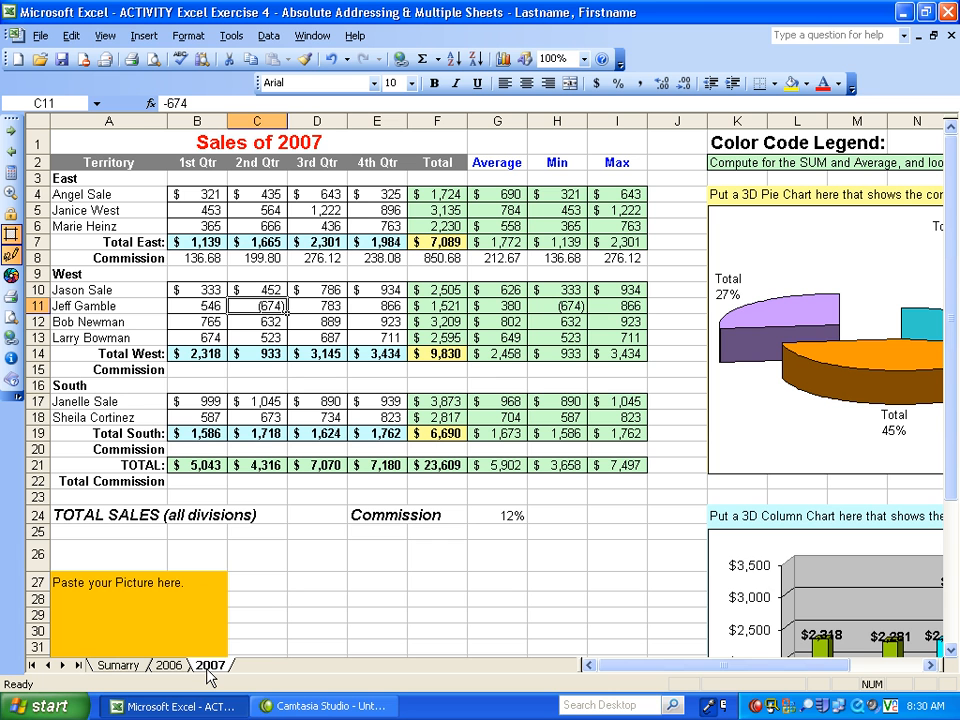
pyautogui.click(198, 196)
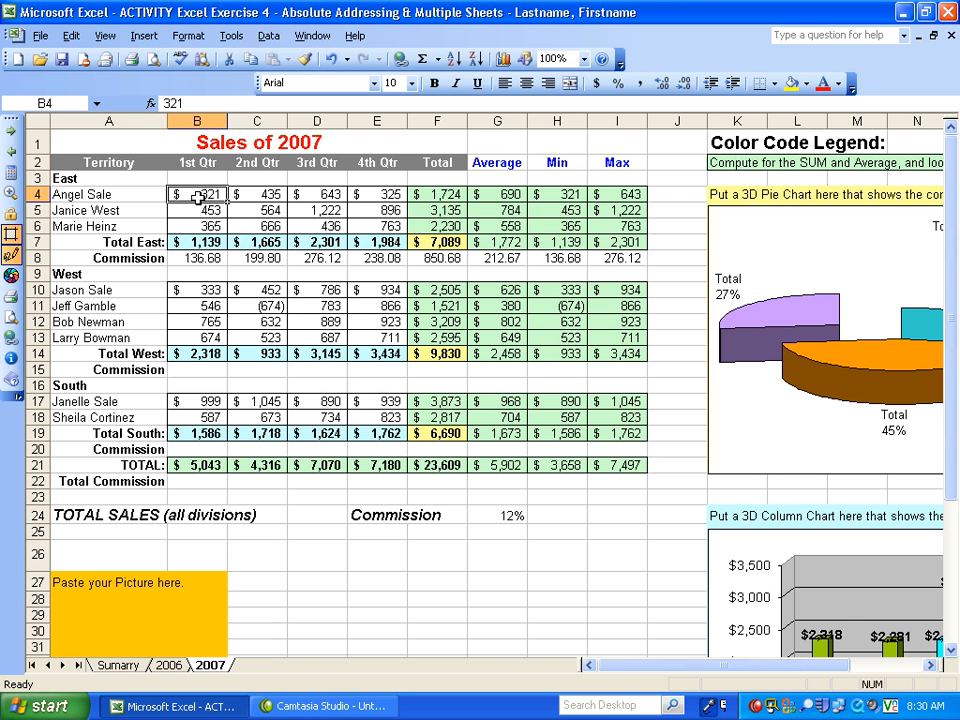
pyautogui.click(170, 667)
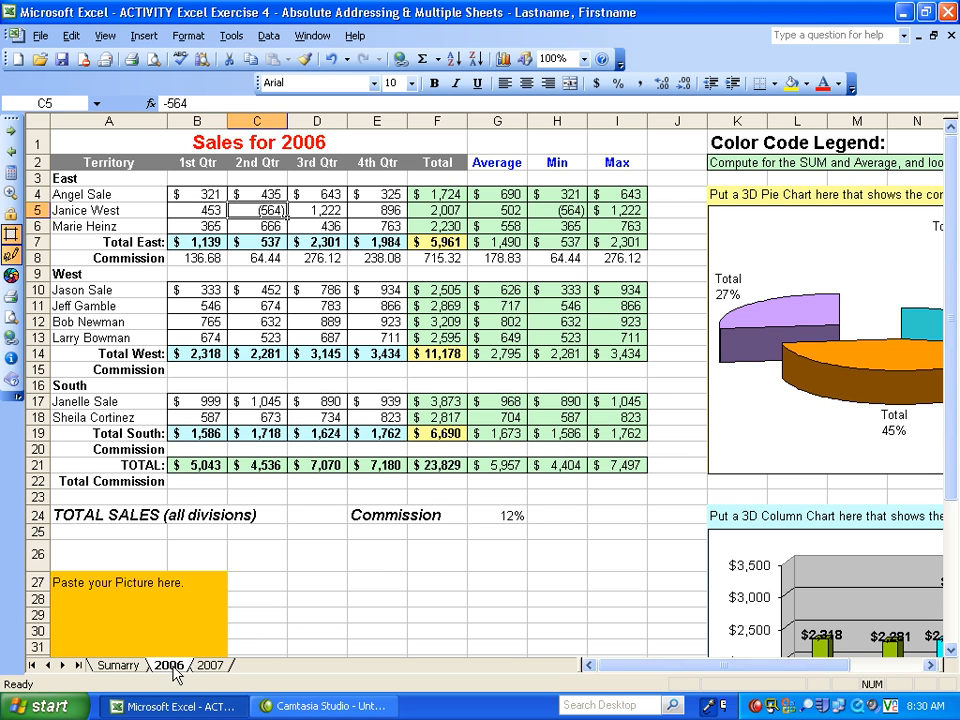
pyautogui.click(212, 667)
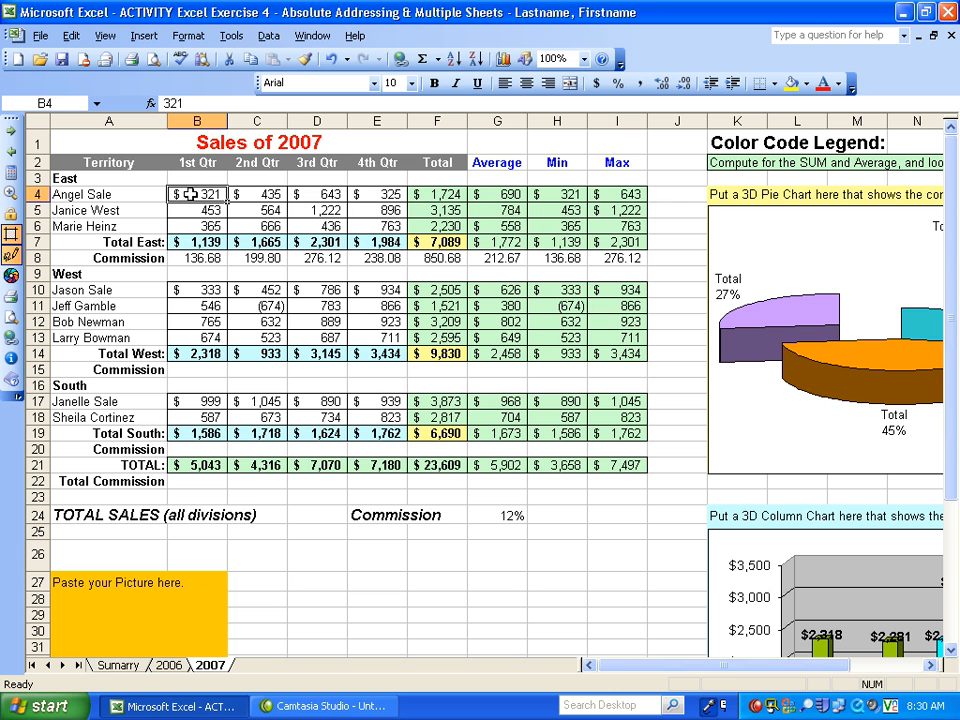
# - Try clearing the East quarterly figures in B4:E6 of the 2007 worksheet, and undo the deletion
pyautogui.moveTo(190, 194); pyautogui.dragTo(375, 221)
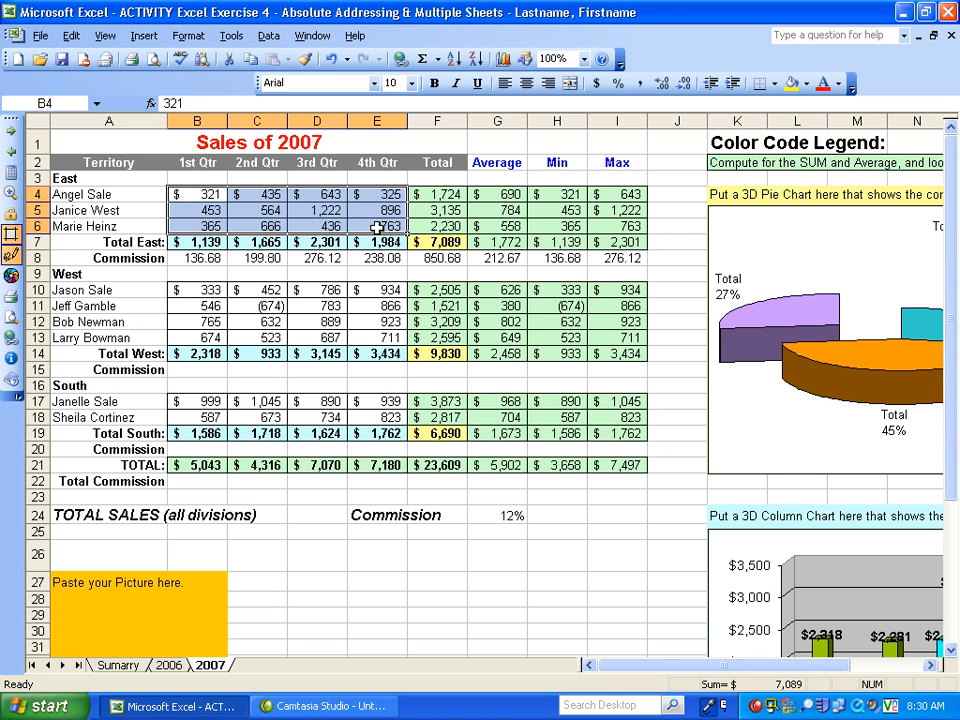
pyautogui.press('Delete')
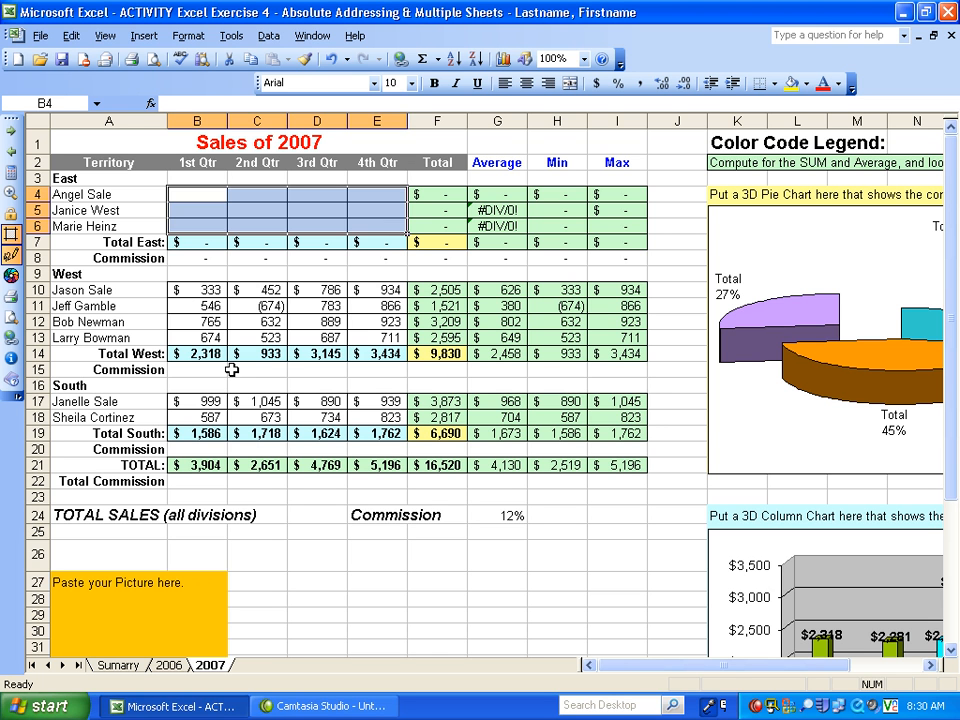
pyautogui.moveTo(189, 289); pyautogui.dragTo(397, 337)
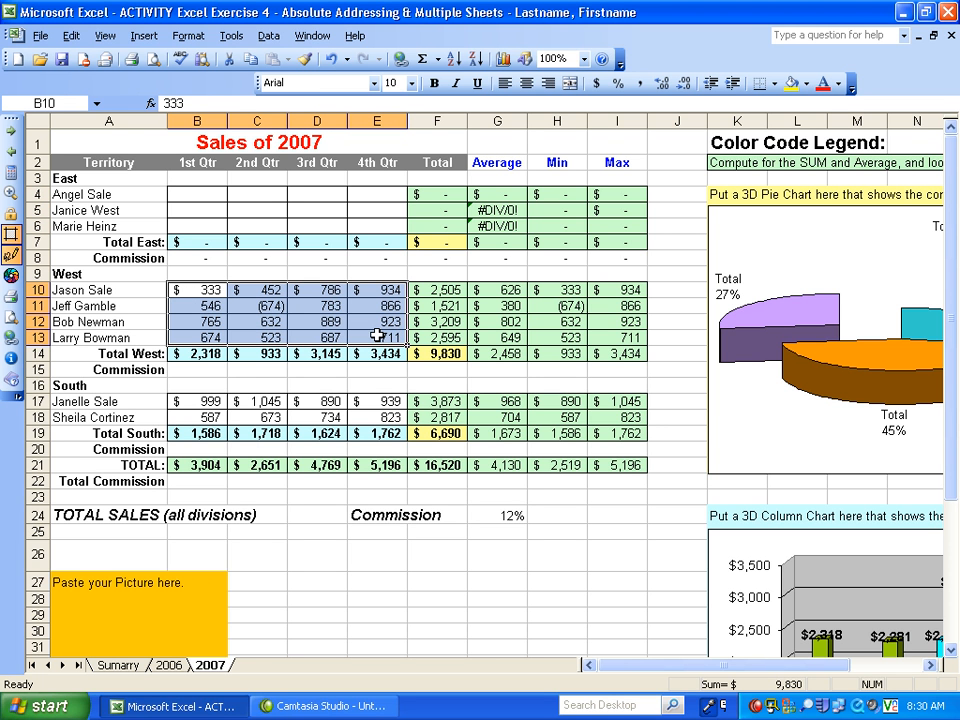
pyautogui.click(332, 59)
# - Correct the misspelled name of the first worksheet to Summary
pyautogui.click(118, 665)
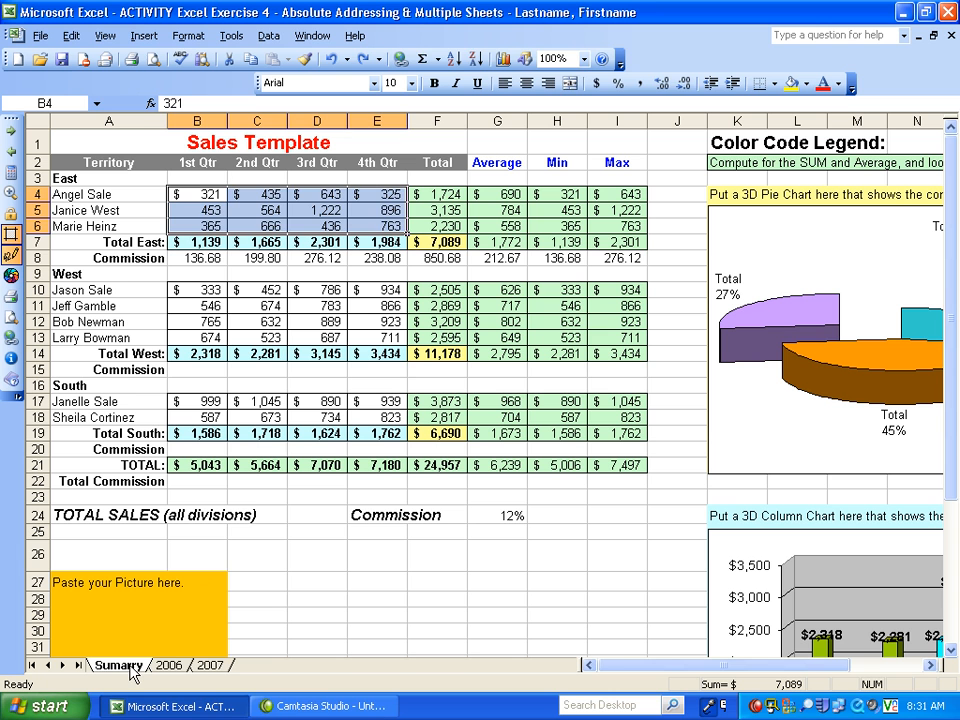
pyautogui.moveTo(123, 672); pyautogui.dragTo(155, 657)
pyautogui.write('m')
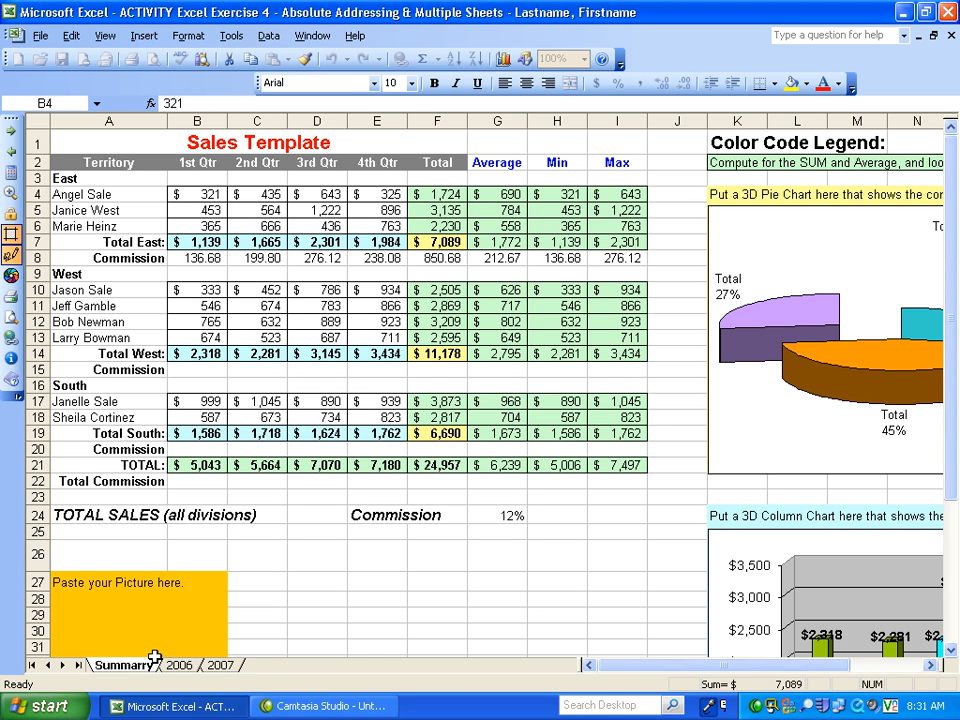
pyautogui.press('BackSpace')
pyautogui.press('Return')
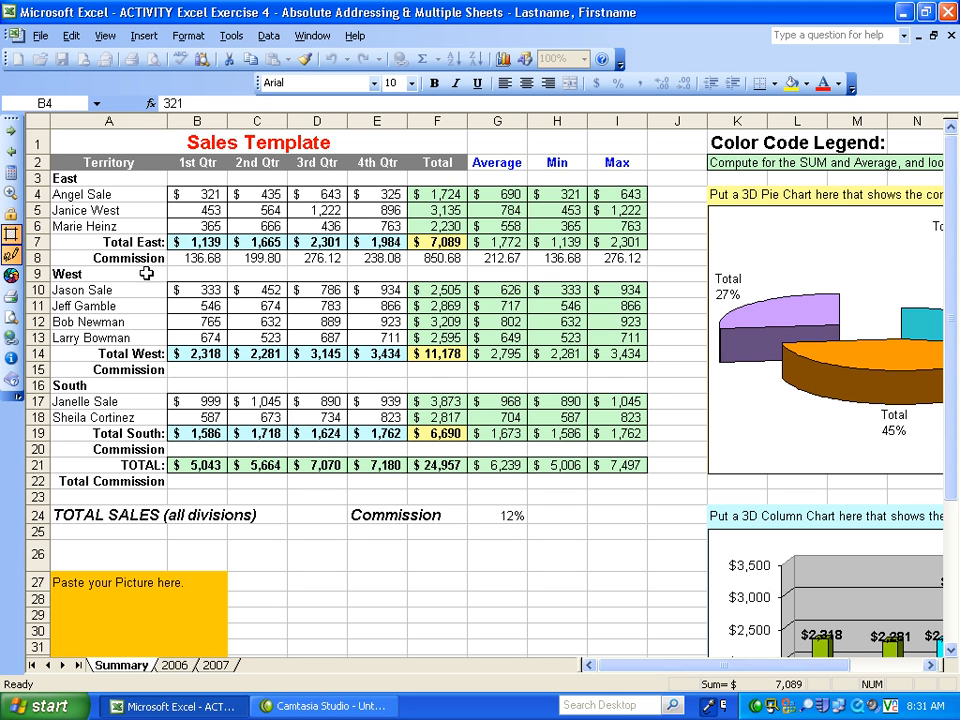
# - Clear the East, West and South quarterly figures in B4:E6, B10:E13 and B17:E18 of the Summary worksheet
pyautogui.click(198, 194)
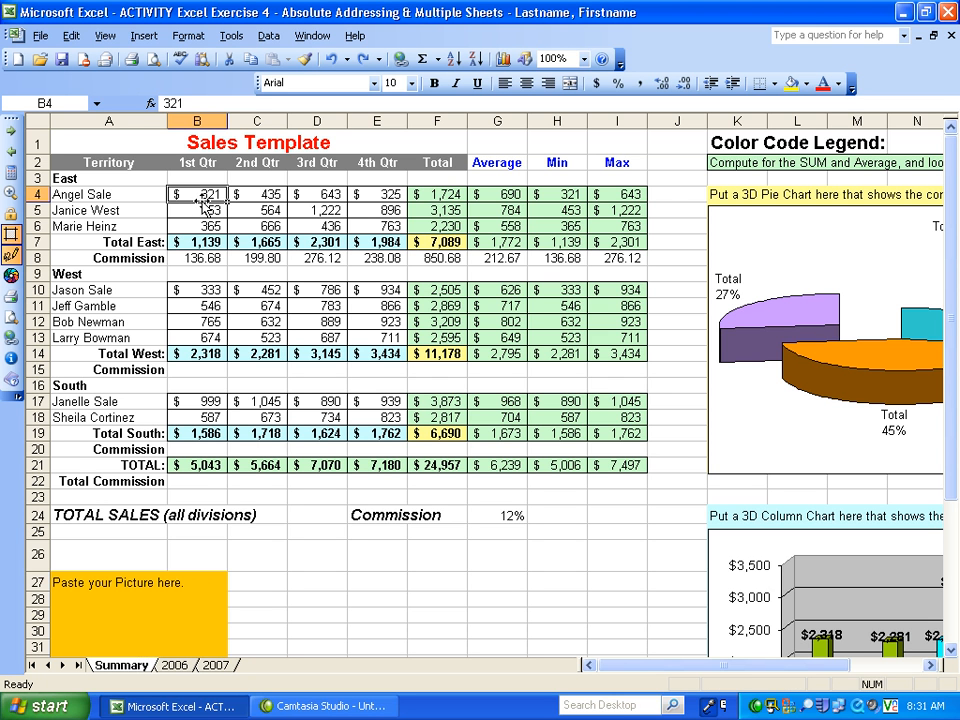
pyautogui.moveTo(203, 196); pyautogui.dragTo(373, 225)
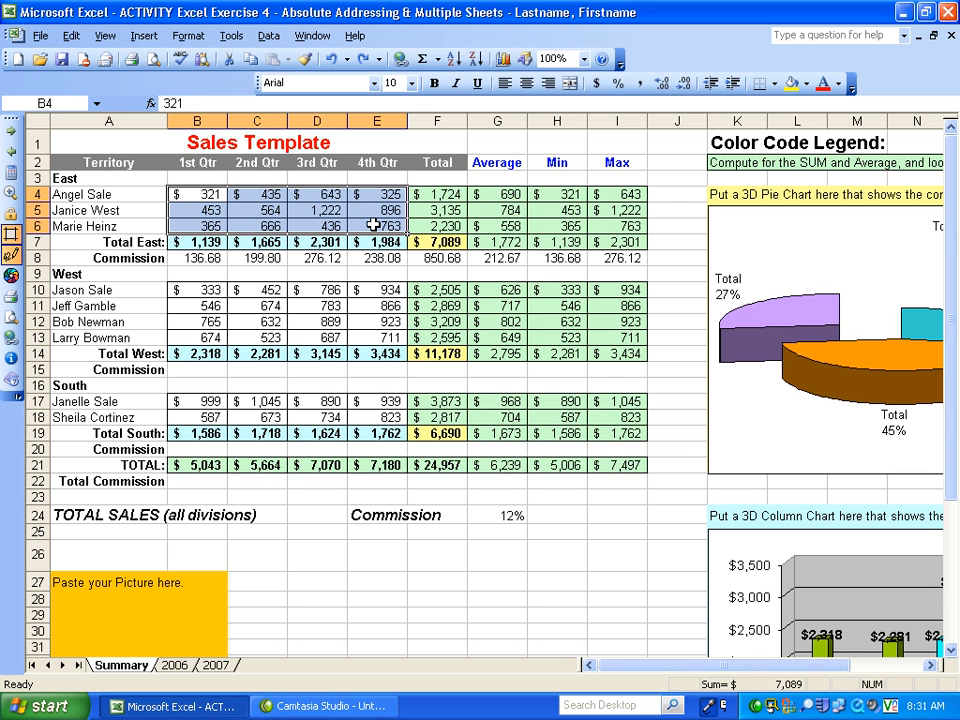
pyautogui.press('Delete')
pyautogui.moveTo(193, 289); pyautogui.dragTo(360, 333)
pyautogui.press('Delete')
pyautogui.moveTo(182, 398); pyautogui.dragTo(375, 409)
pyautogui.press('Delete')
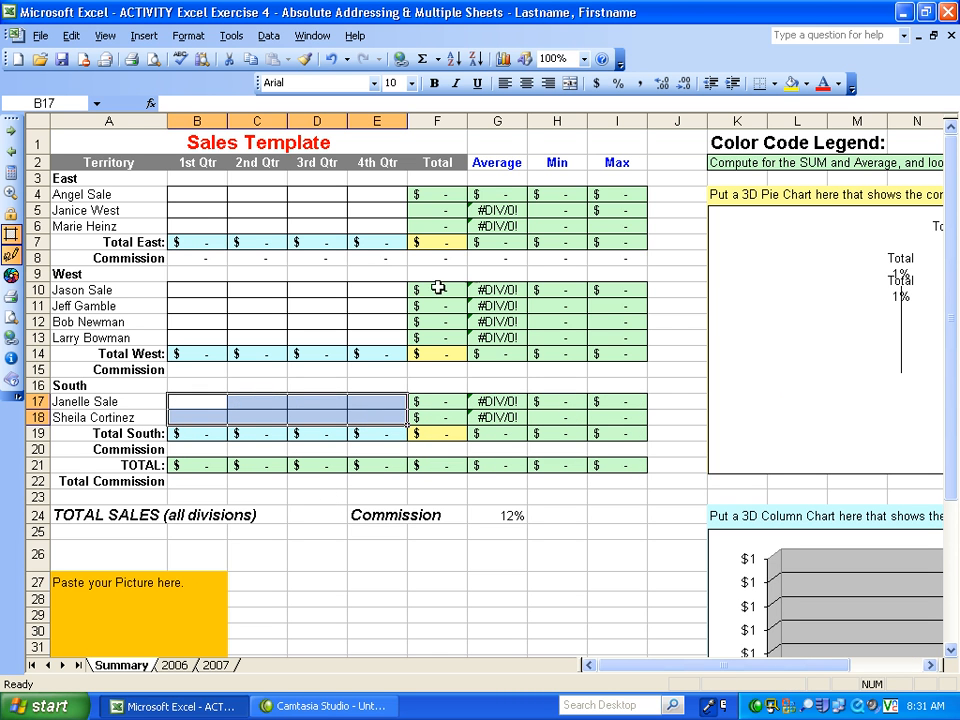
# - In B4 of the Summary worksheet, build the formula ='2006'!B4+'2007'!B4 to add both years' 1st Qtr figures
pyautogui.click(191, 196)
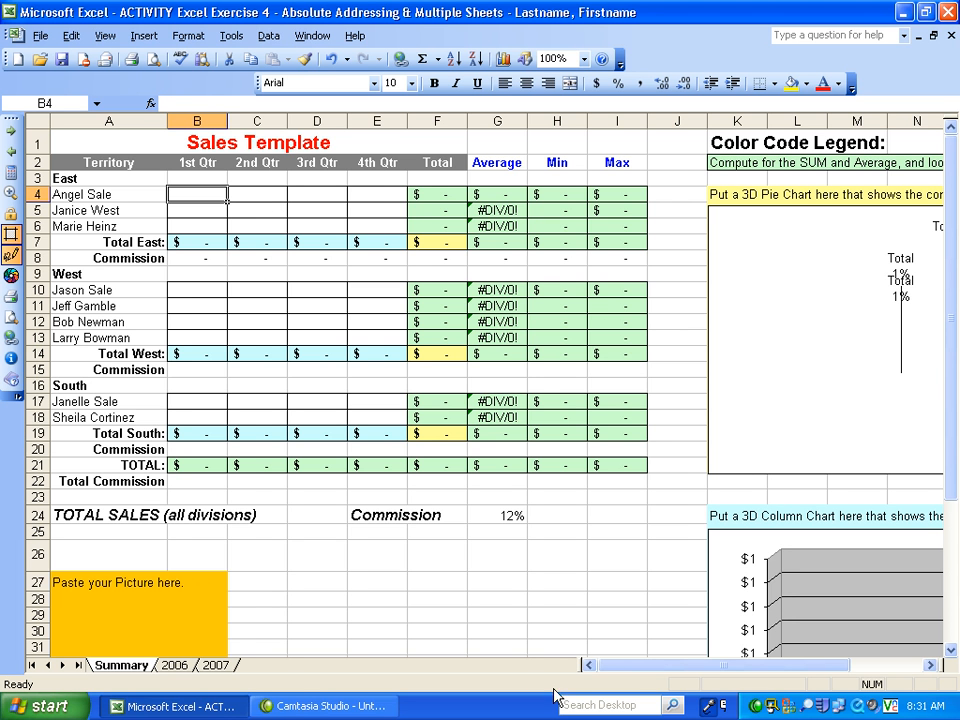
pyautogui.moveTo(671, 666); pyautogui.dragTo(763, 666)
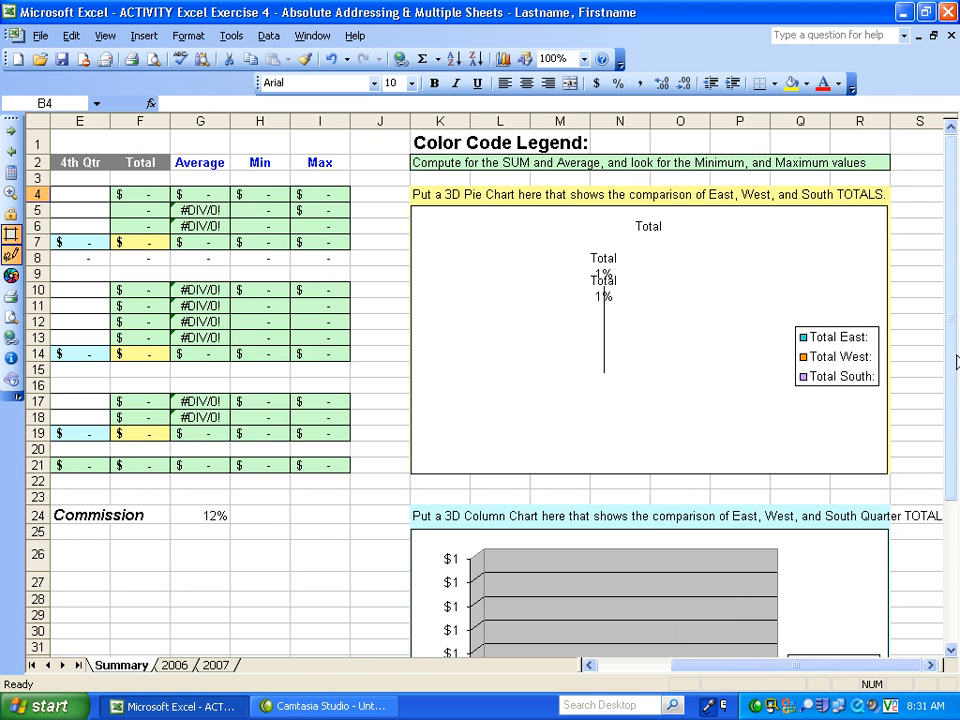
pyautogui.moveTo(957, 362); pyautogui.dragTo(955, 282)
pyautogui.moveTo(729, 670); pyautogui.dragTo(655, 672)
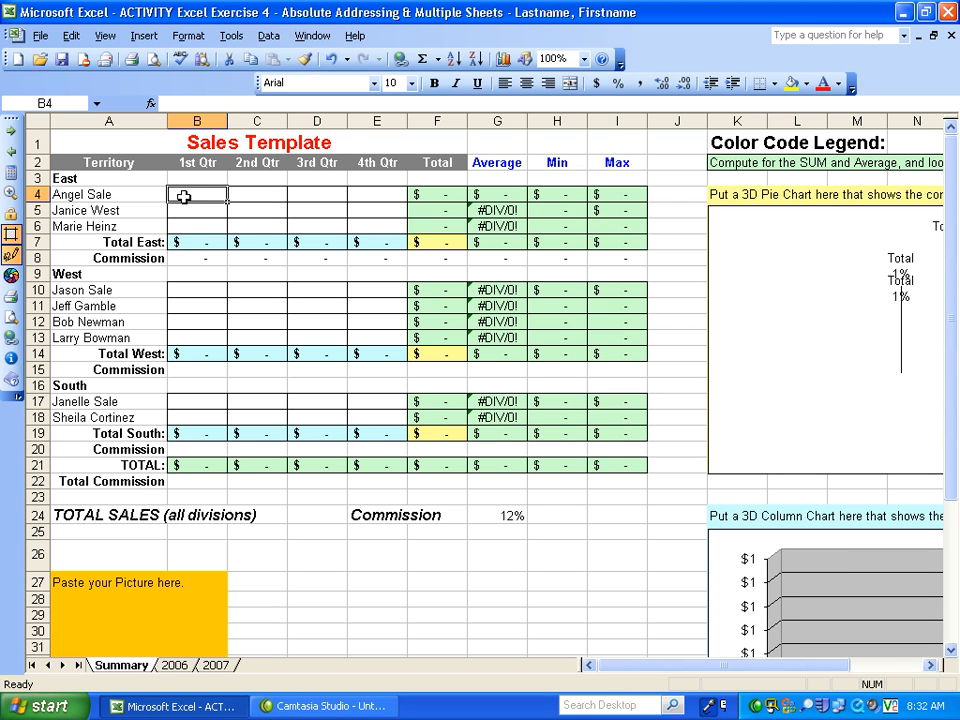
pyautogui.click(584, 59)
pyautogui.click(552, 77)
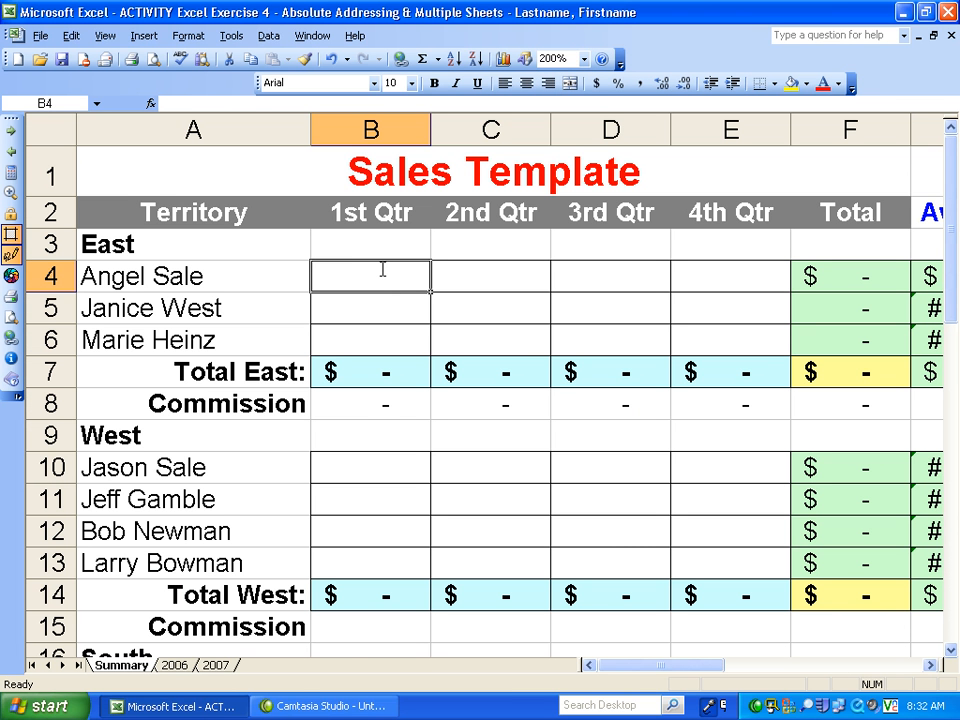
pyautogui.write('=')
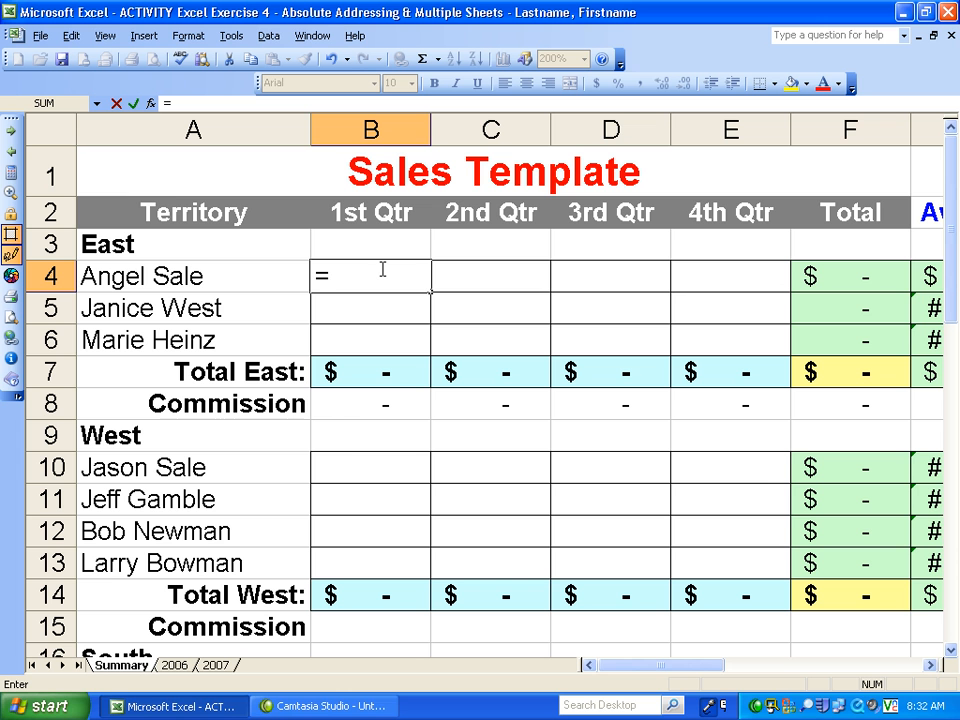
pyautogui.click(174, 666)
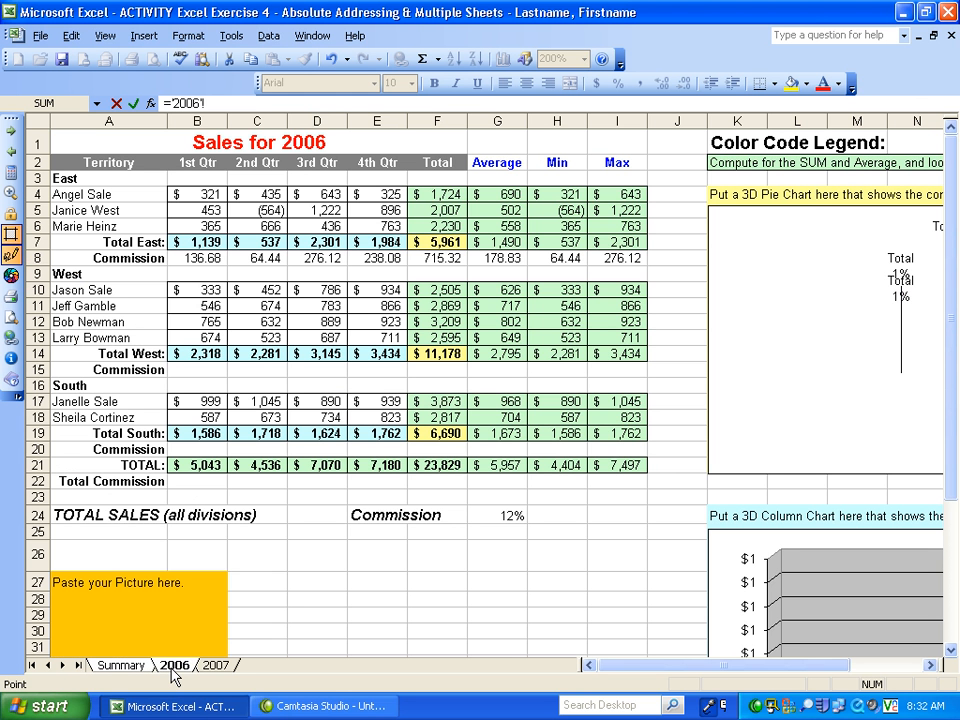
pyautogui.click(201, 194)
pyautogui.write('+')
pyautogui.click(226, 666)
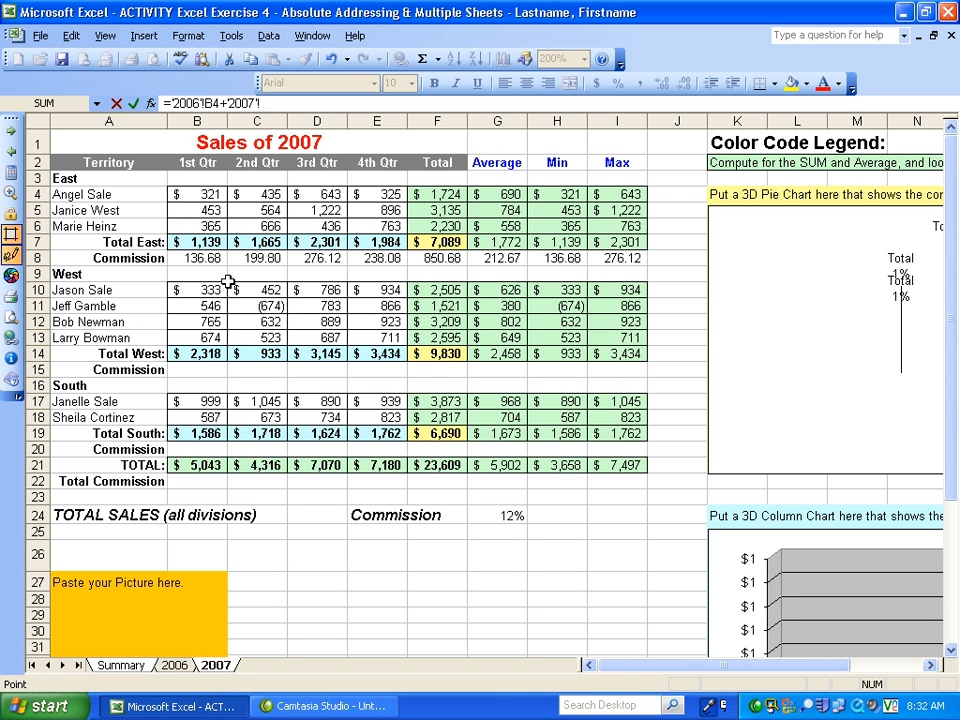
pyautogui.click(203, 193)
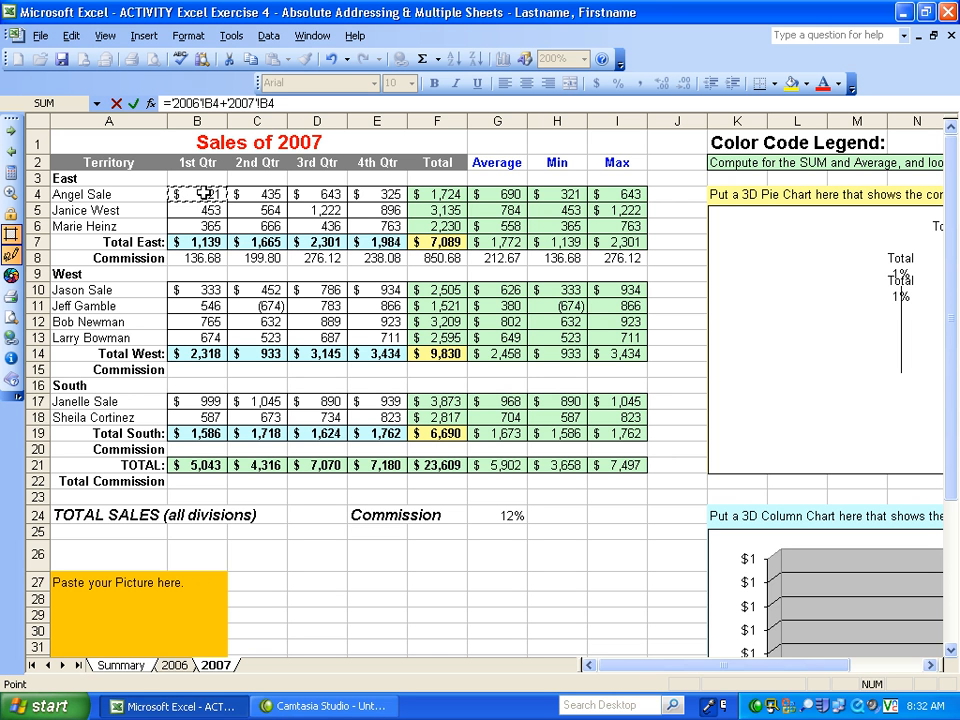
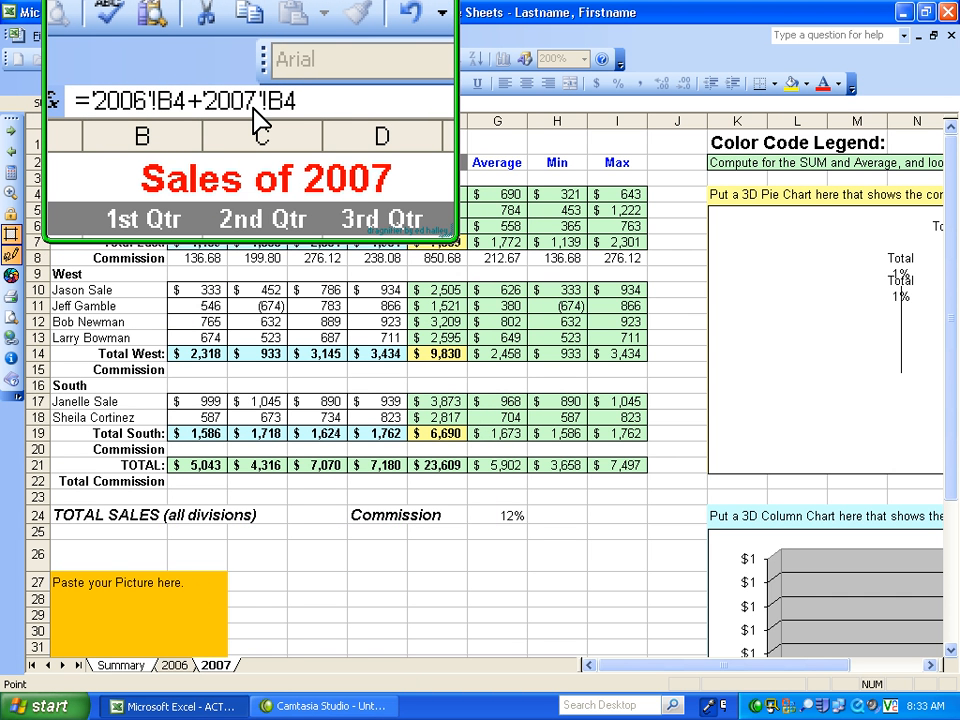
# - Enter the completed formula ='2006'!B4+'2007'!B4 in B4 of the Summary worksheet and reselect the cell to check it
pyautogui.click(253, 108)
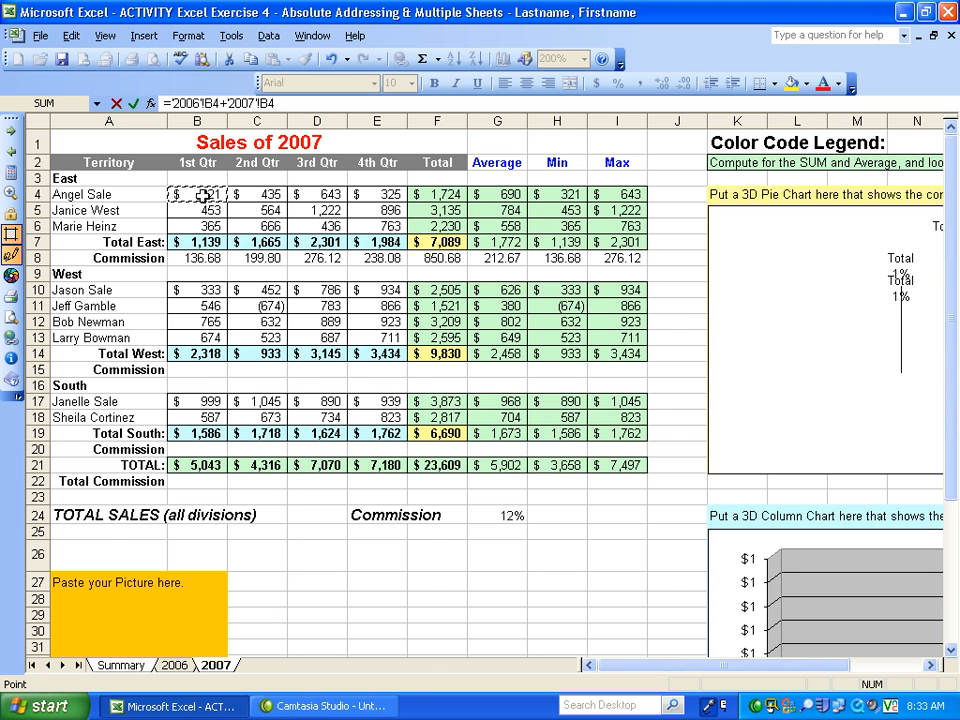
pyautogui.press('Return')
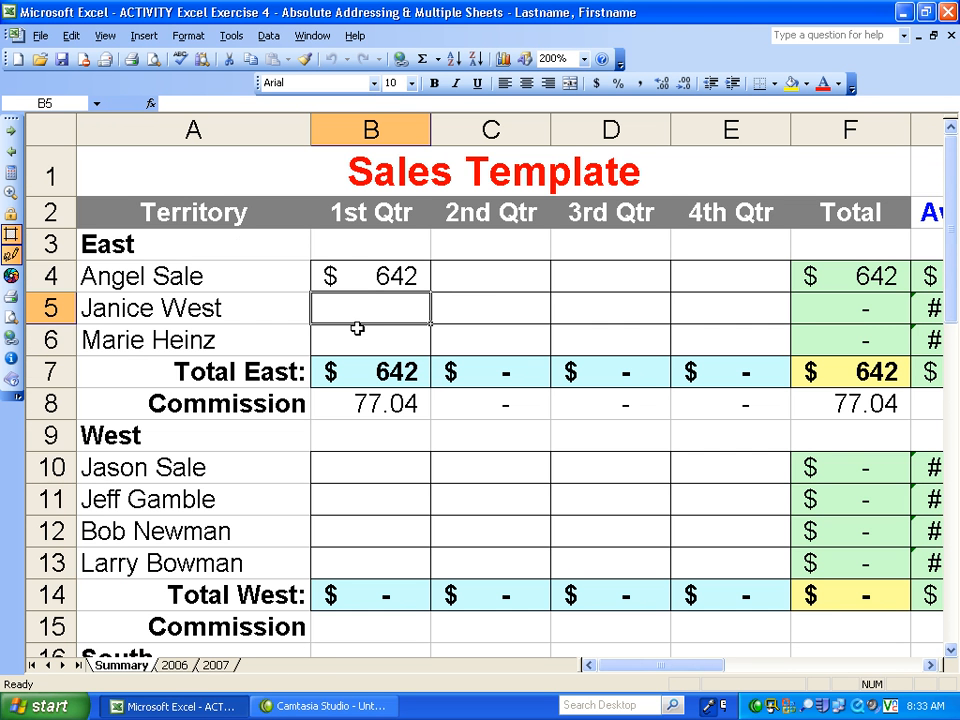
pyautogui.click(370, 276)
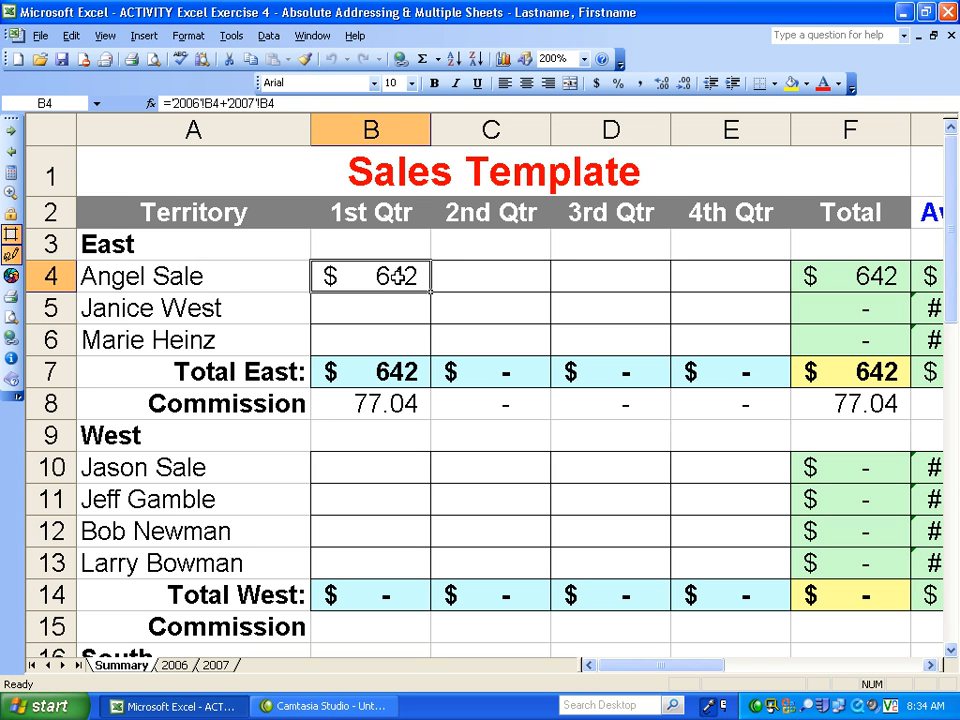
# - In C4 of the Summary worksheet, build the formula ='2006'!C4+'2007'!C4 to add both years' 2nd Qtr figures
pyautogui.click(489, 275)
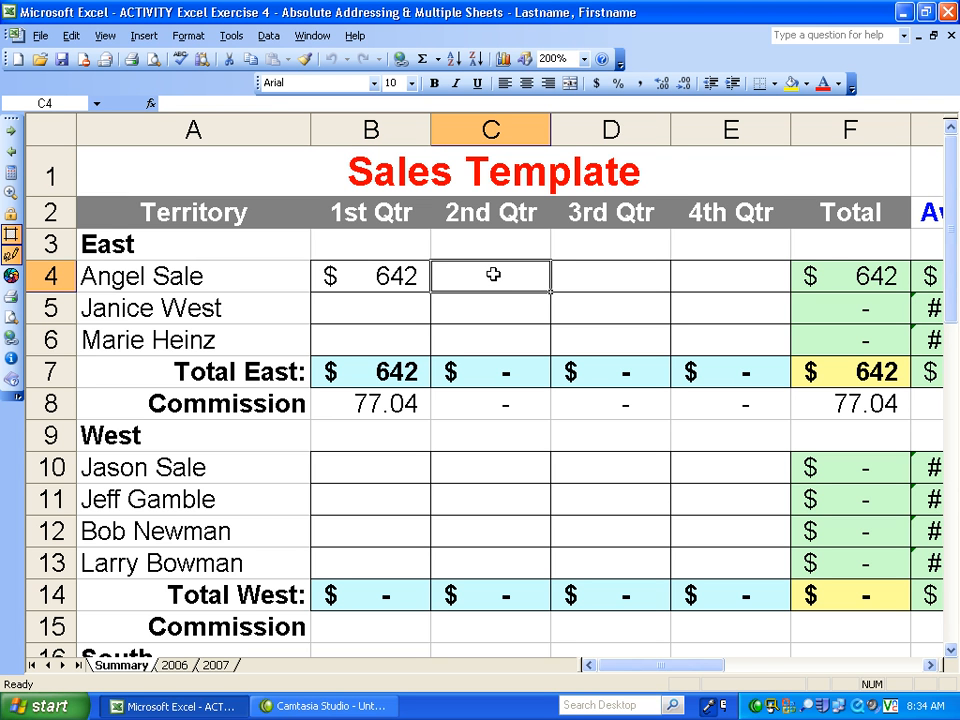
pyautogui.write('=')
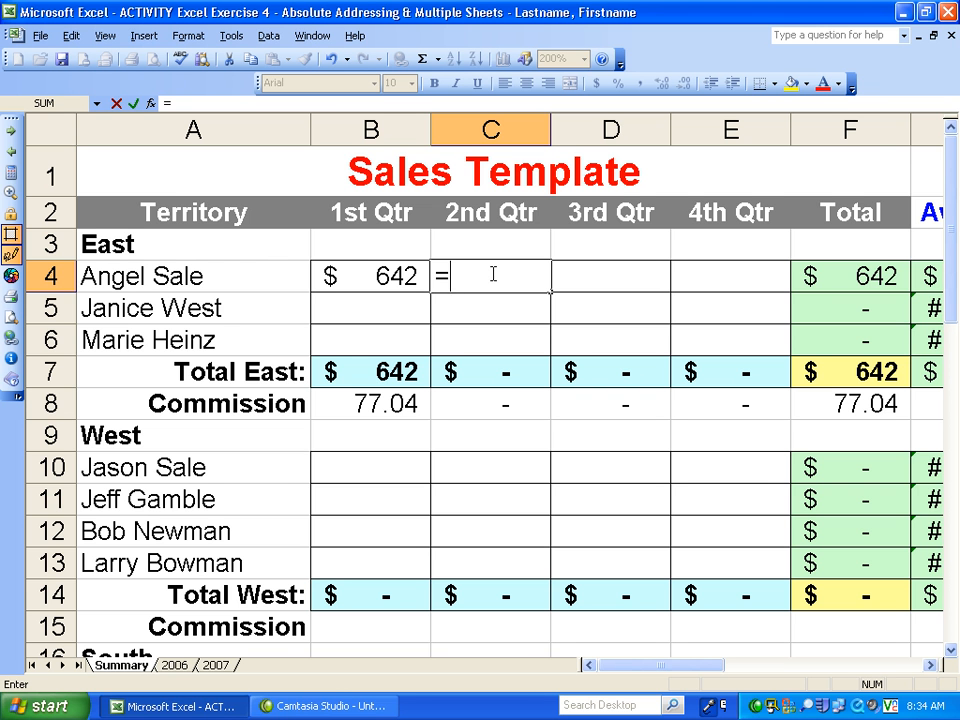
pyautogui.click(174, 665)
pyautogui.click(250, 195)
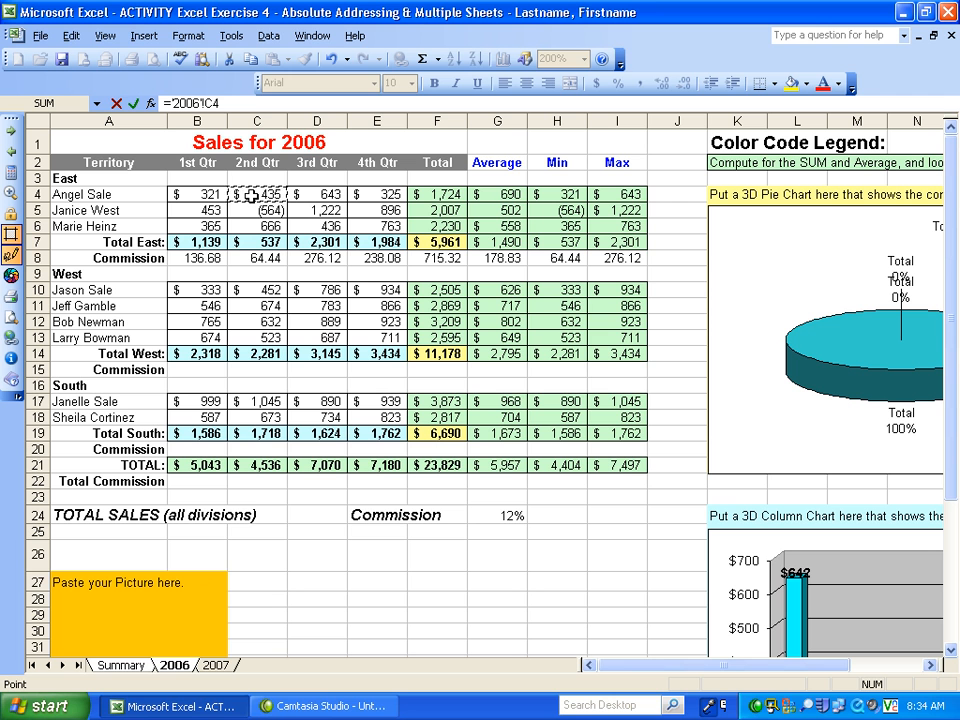
pyautogui.write('+')
pyautogui.click(217, 665)
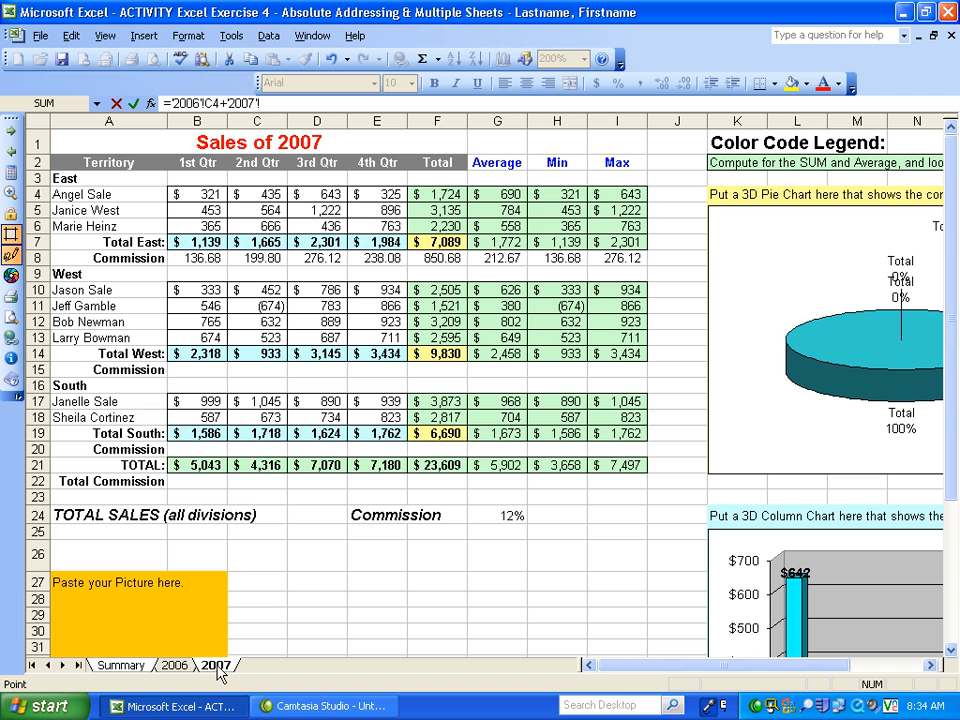
pyautogui.click(256, 191)
pyautogui.press('Return')
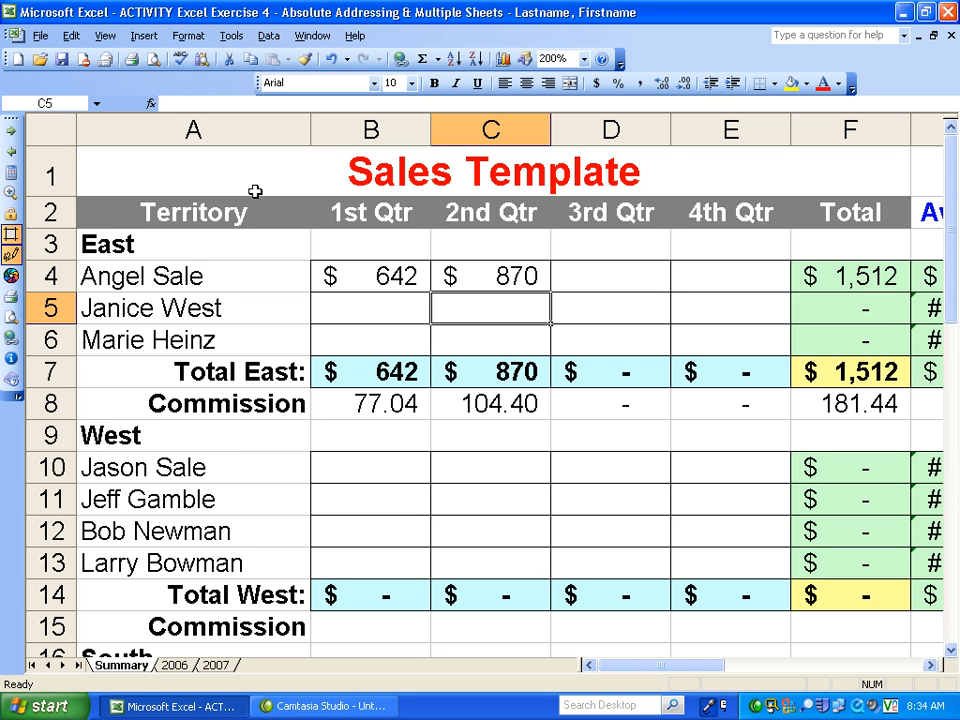
pyautogui.click(591, 279)
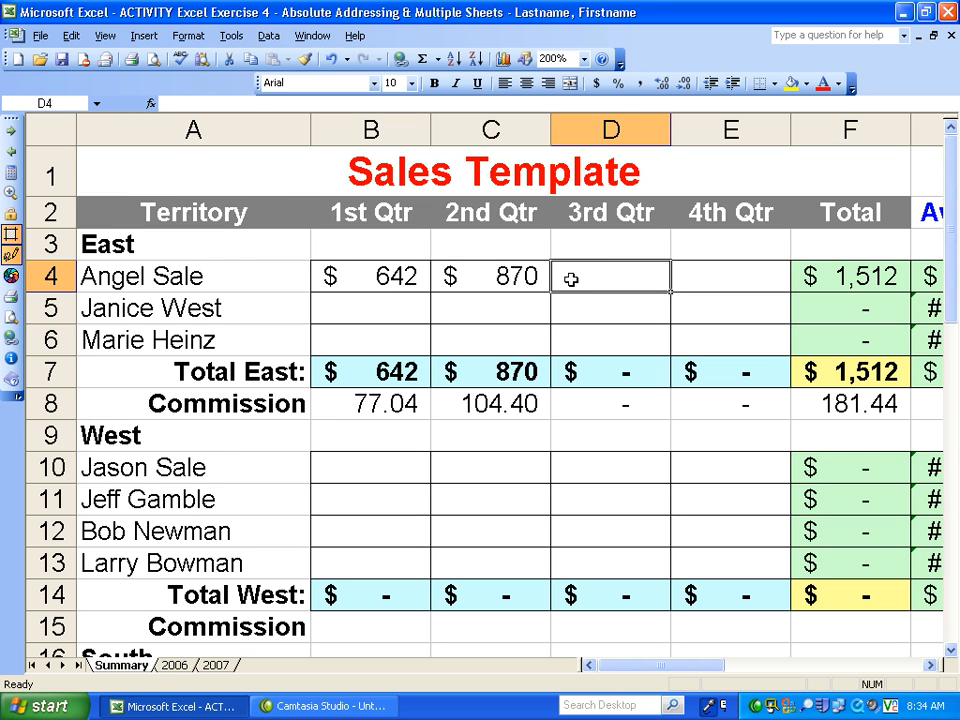
pyautogui.click(718, 279)
pyautogui.click(717, 319)
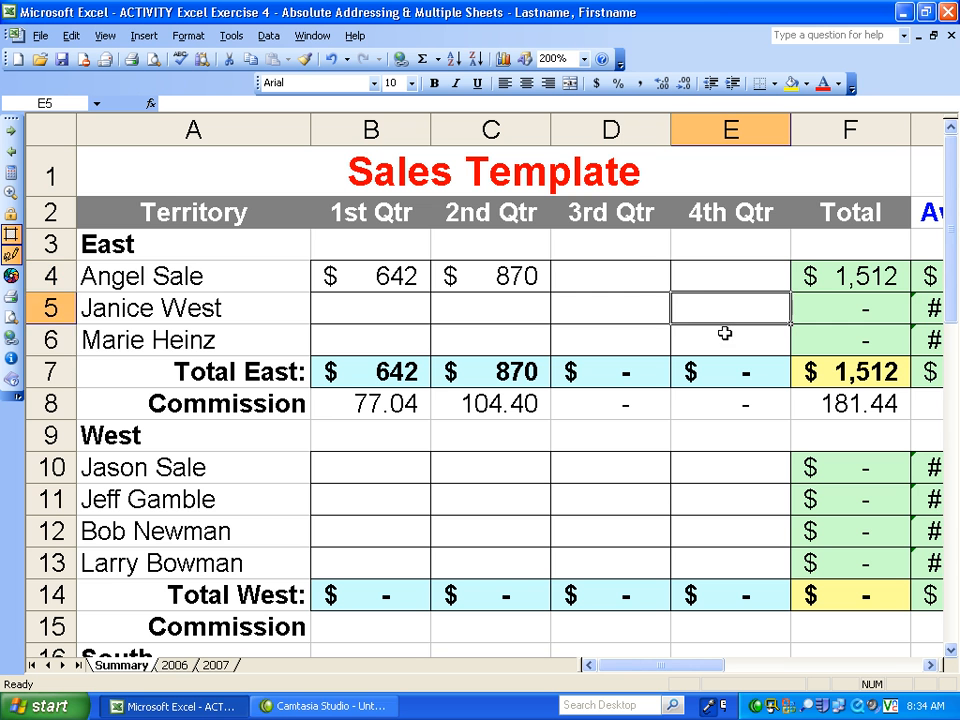
pyautogui.click(722, 333)
# - In E18 of the Summary worksheet, enter the formula ='2006'!E18 to reference the 4th Qtr figure from the 2006 worksheet
pyautogui.moveTo(949, 244); pyautogui.dragTo(950, 352)
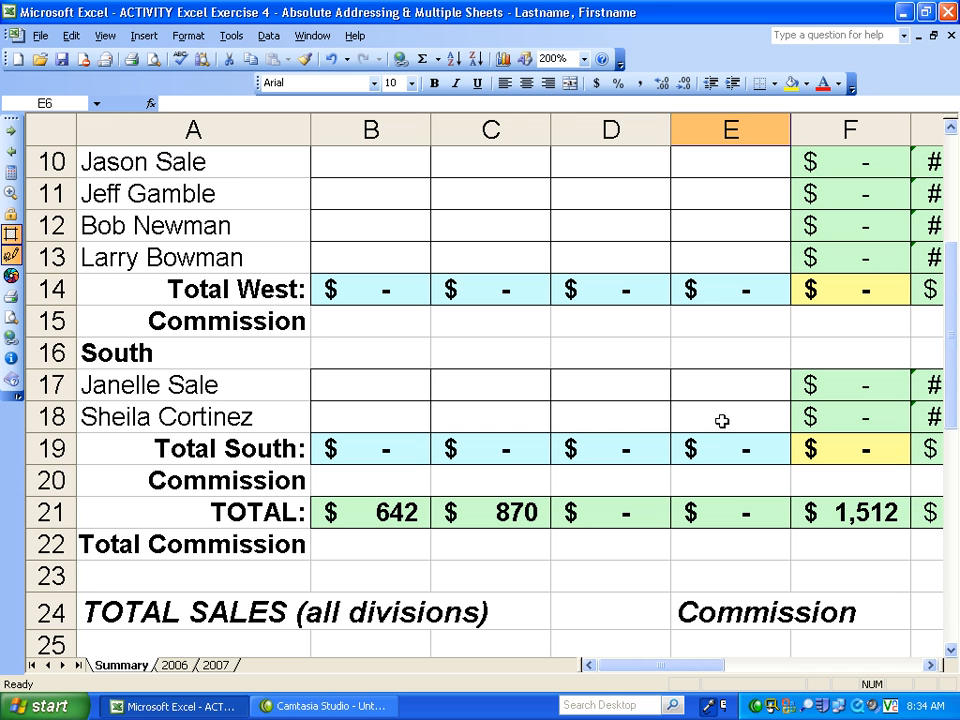
pyautogui.click(722, 421)
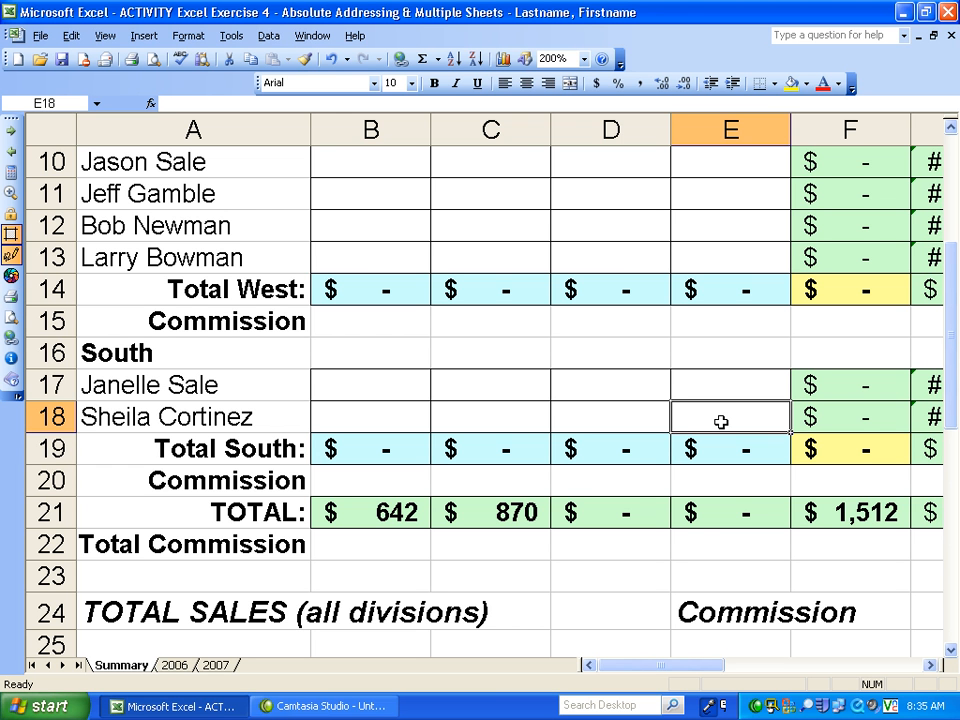
pyautogui.write('=')
pyautogui.click(175, 665)
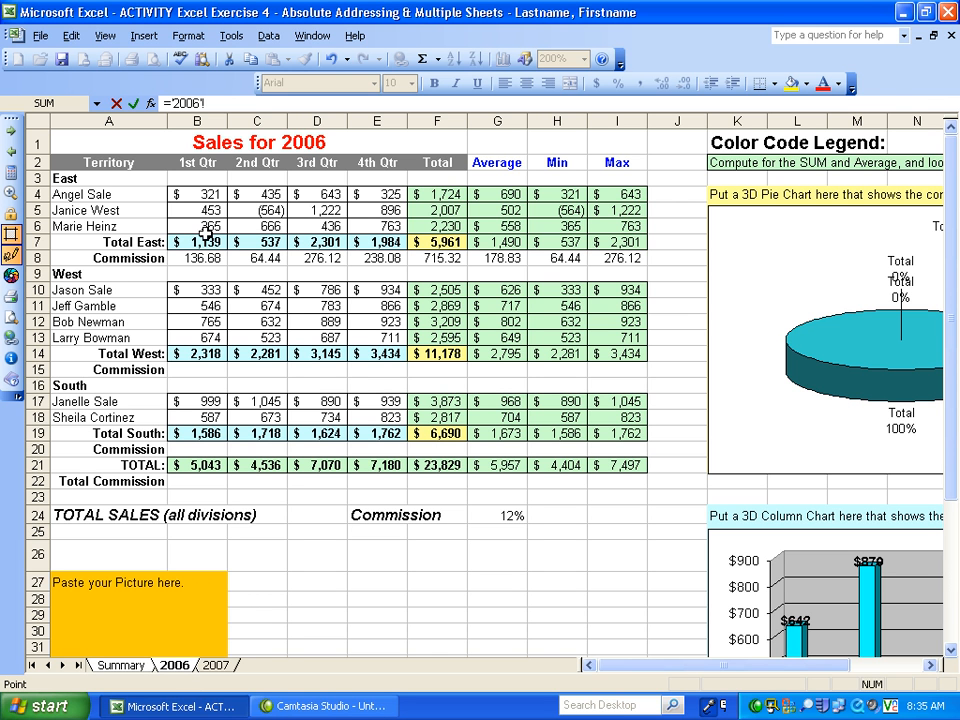
pyautogui.click(373, 417)
pyautogui.press('Return')
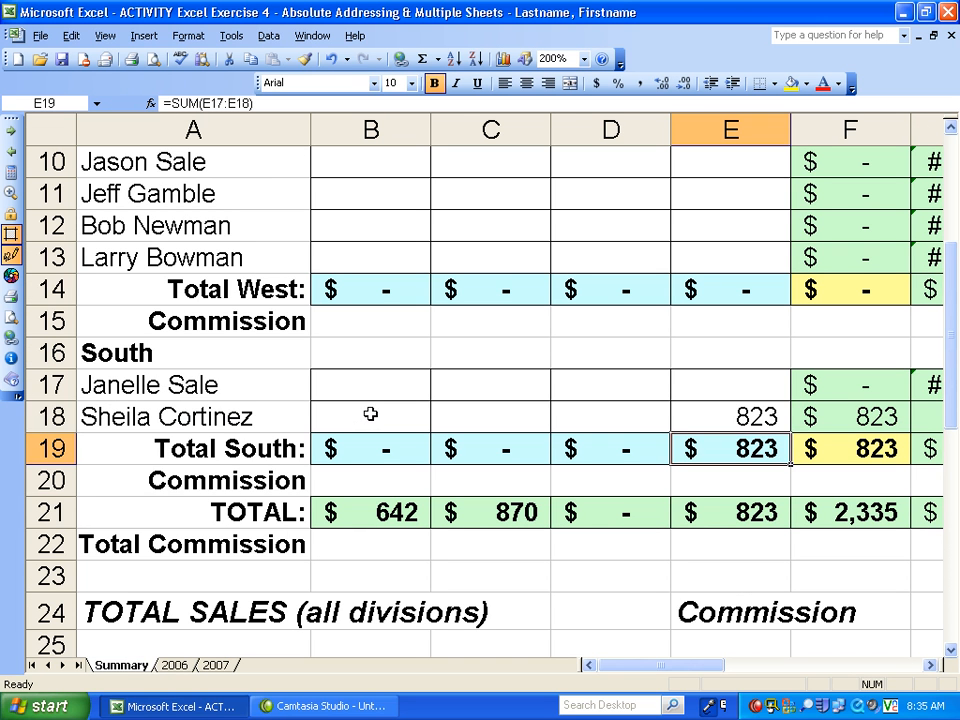
# - Extend the formula in E18 of the Summary worksheet to ='2006'!E18+'2007'!E18 so it adds both years' 4th Qtr figures
pyautogui.click(755, 420)
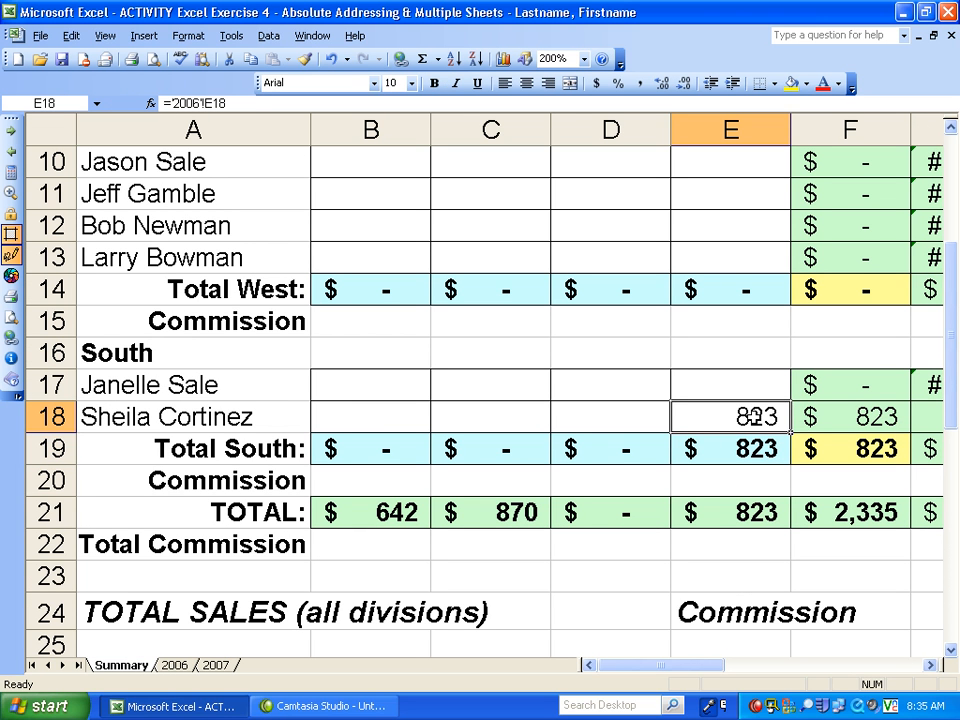
pyautogui.doubleClick(755, 418)
pyautogui.press('End')
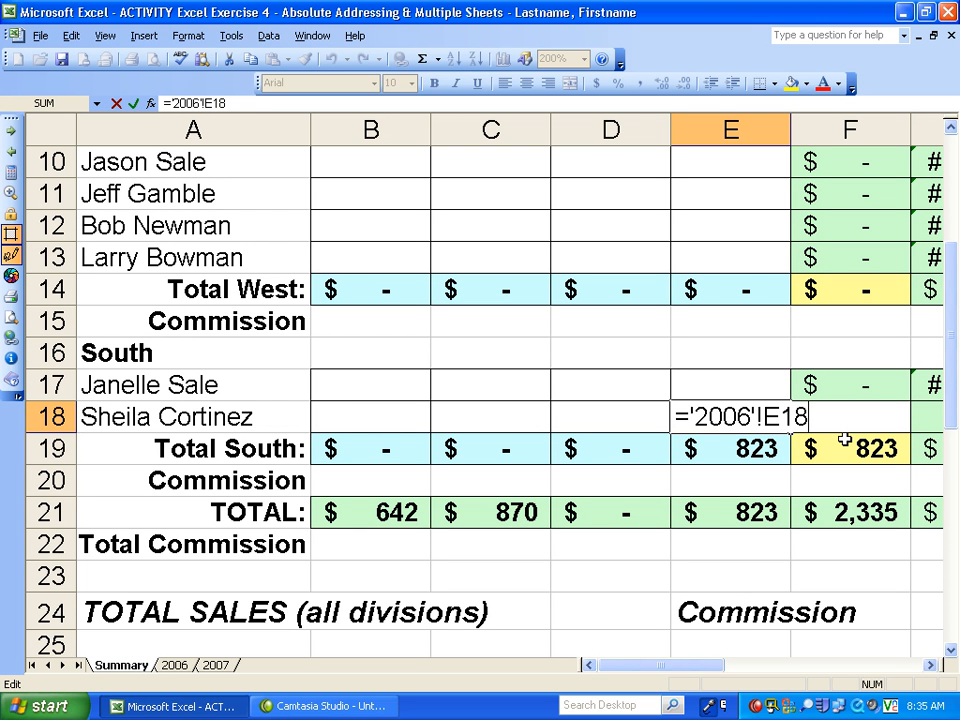
pyautogui.write('+')
pyautogui.click(216, 665)
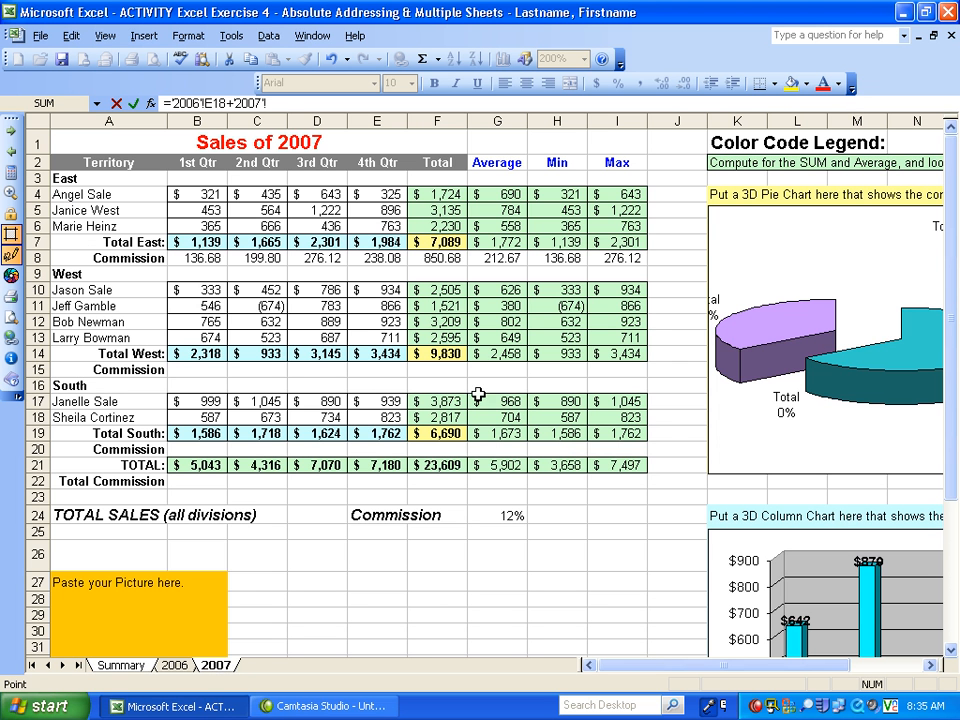
pyautogui.click(378, 418)
pyautogui.press('Return')
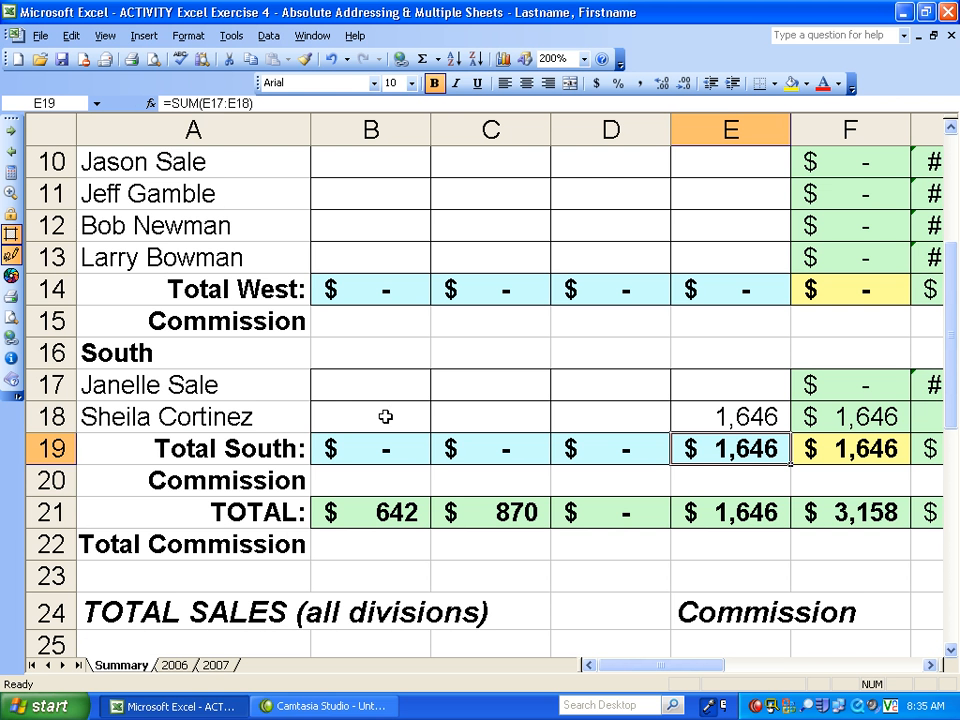
pyautogui.click(737, 420)
# - Change the title in A1 of the Summary worksheet to "Sales for 2006 & 2007"
pyautogui.moveTo(950, 410); pyautogui.dragTo(955, 252)
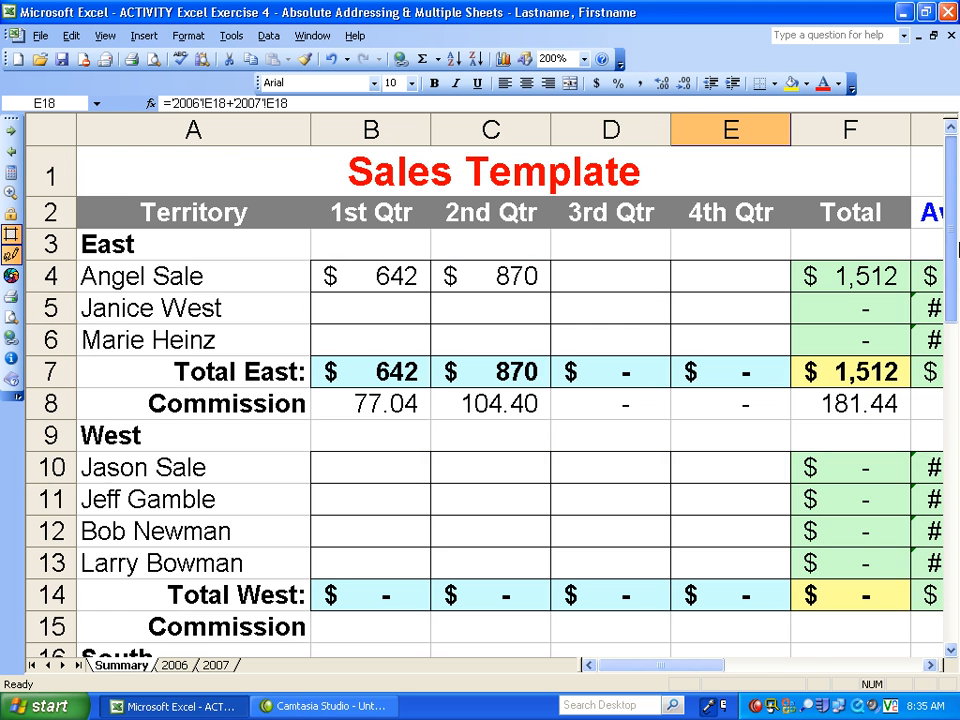
pyautogui.click(583, 58)
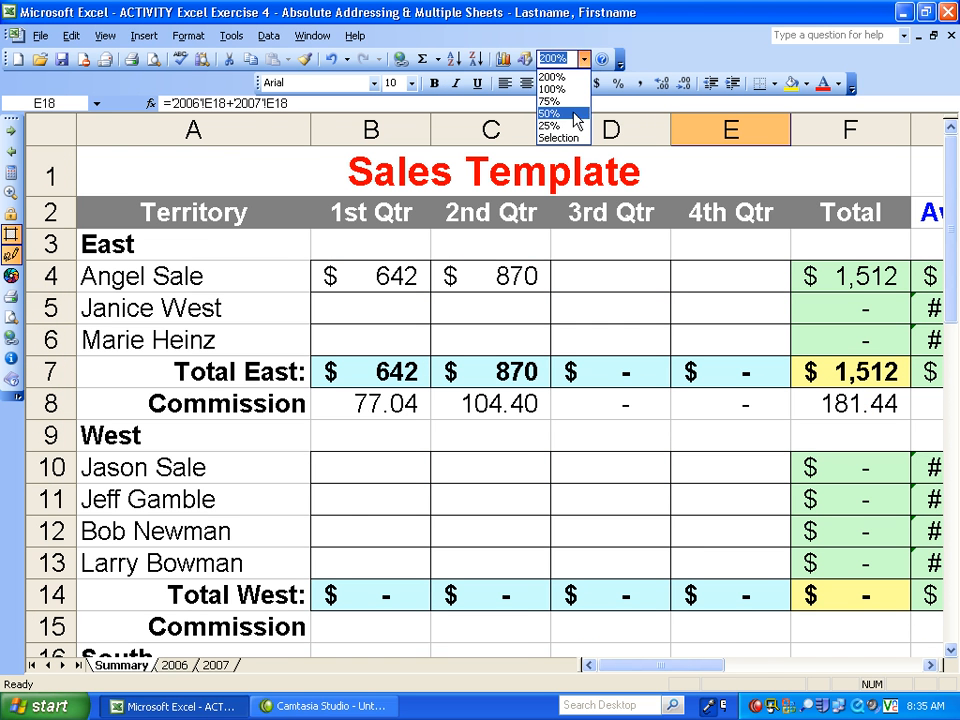
pyautogui.click(566, 89)
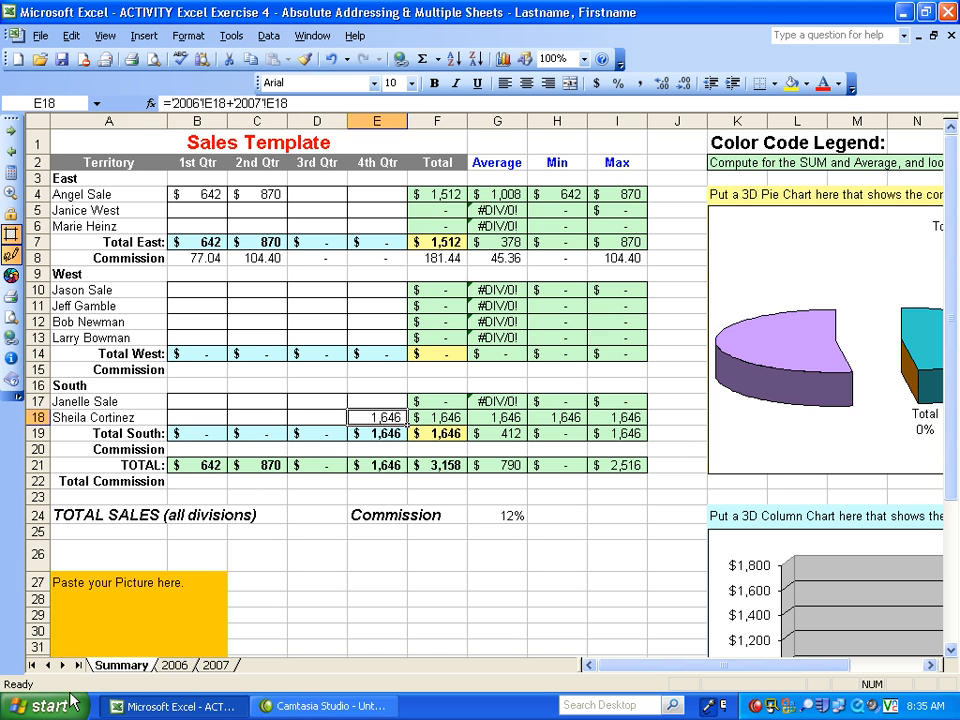
pyautogui.doubleClick(224, 137)
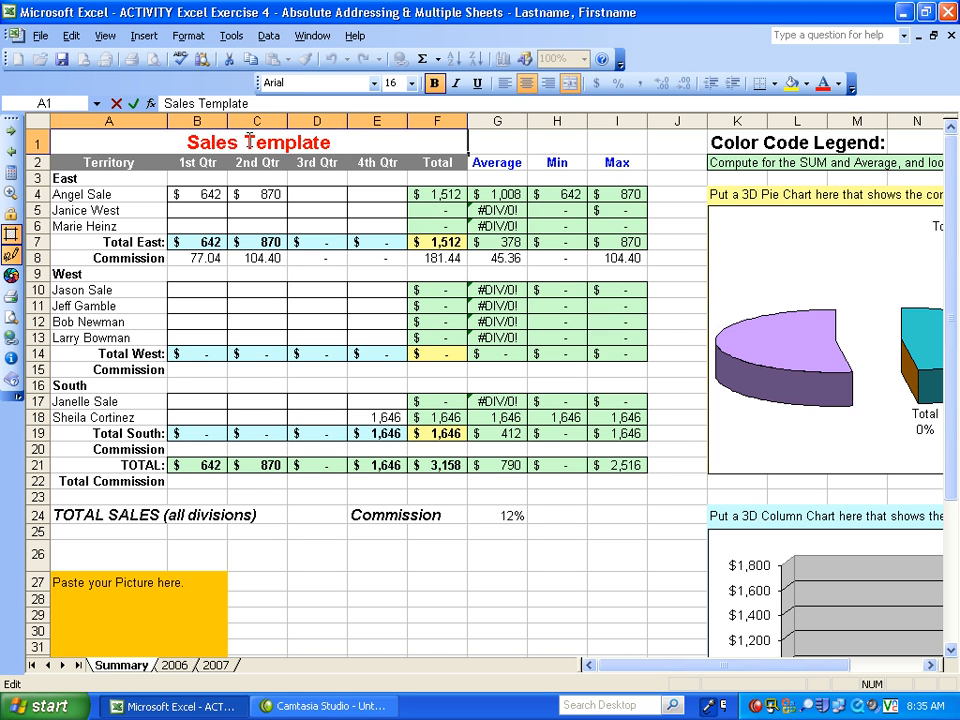
pyautogui.moveTo(242, 140); pyautogui.dragTo(402, 137)
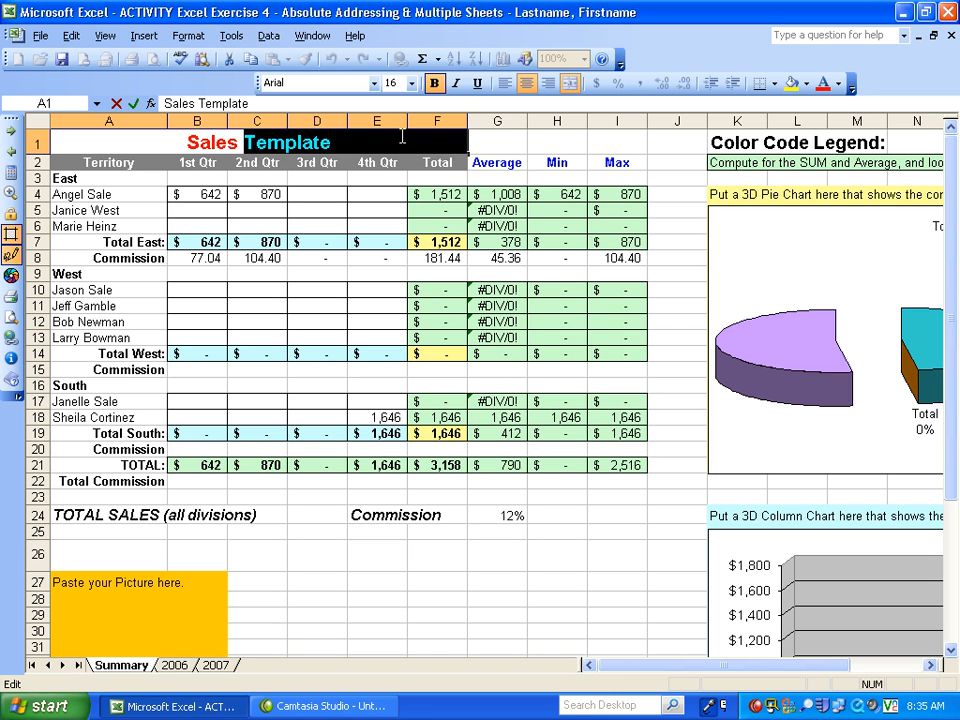
pyautogui.write('for ')
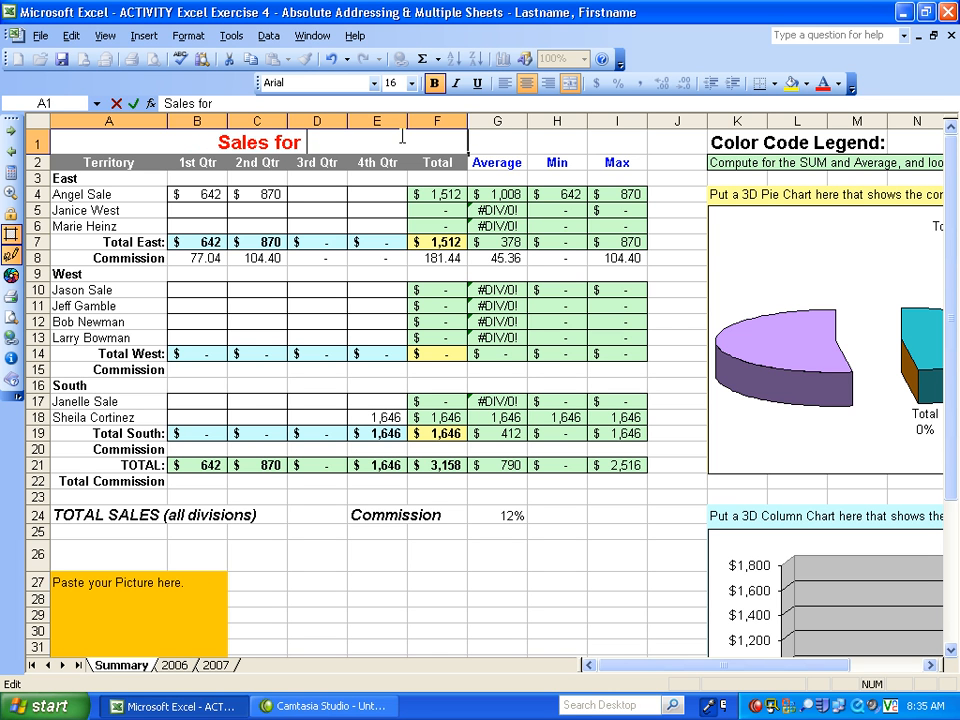
pyautogui.write('2006')
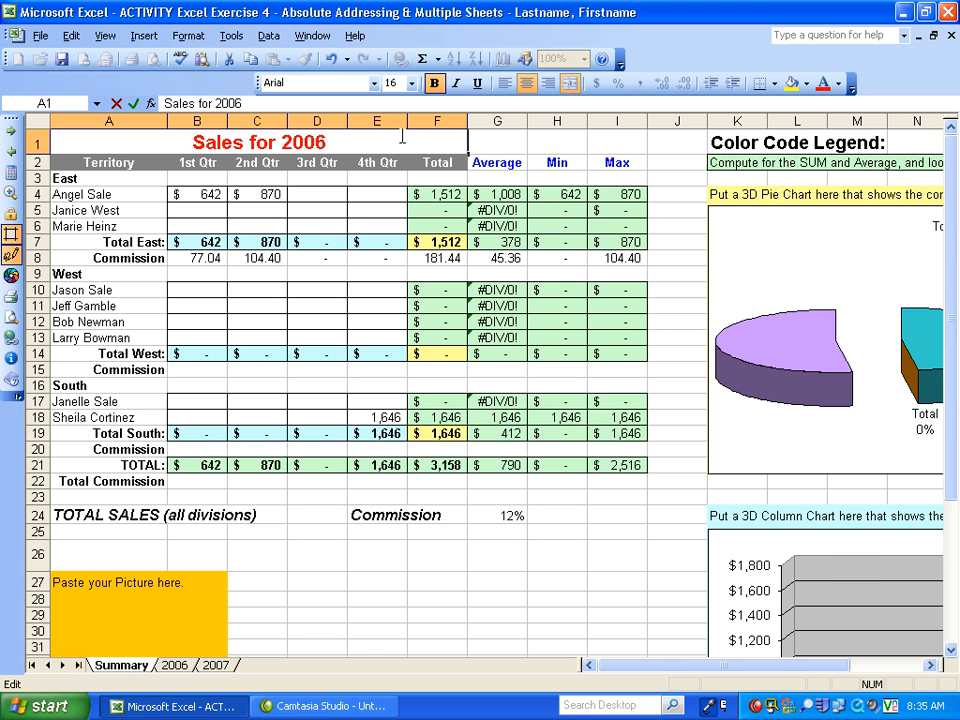
pyautogui.write(' & 2007')
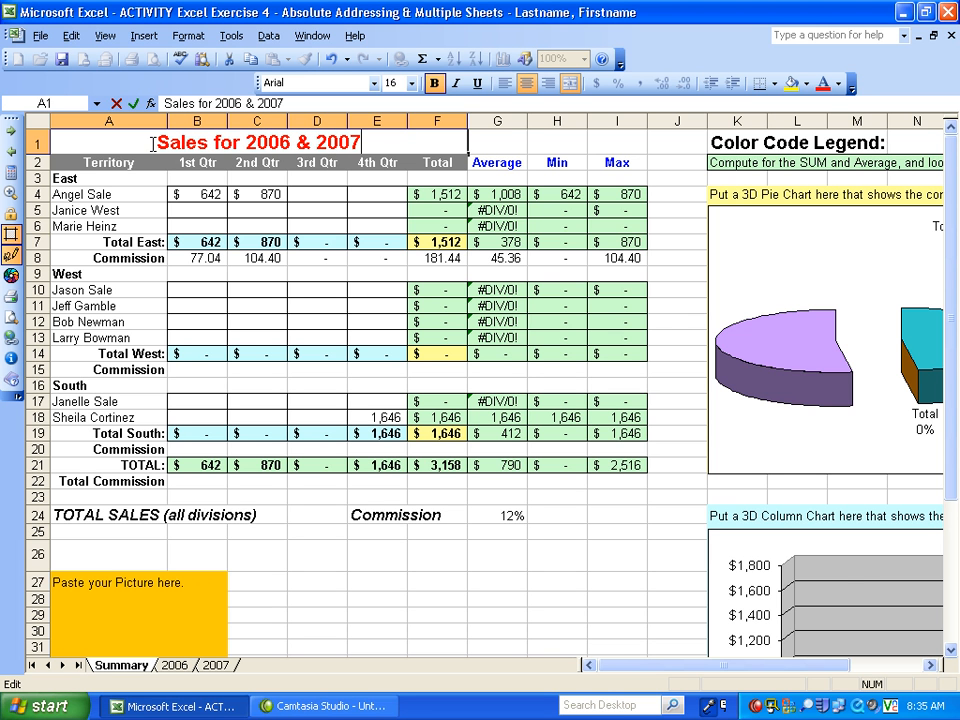
pyautogui.click(499, 563)
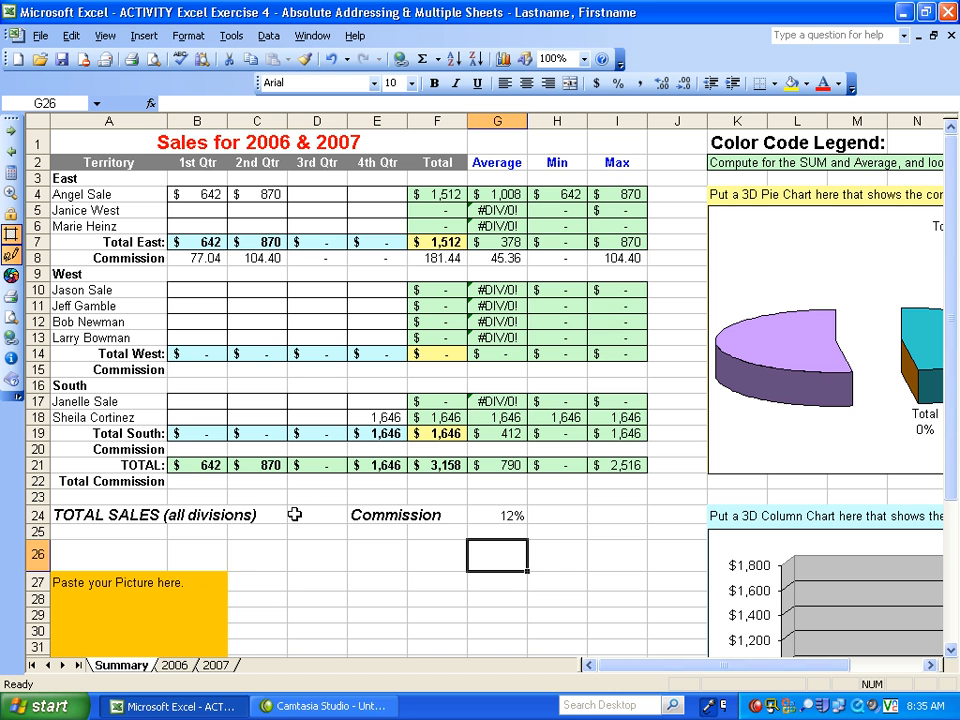
# - Select the commission rate in G24 of the Summary worksheet and save the workbook
pyautogui.click(489, 514)
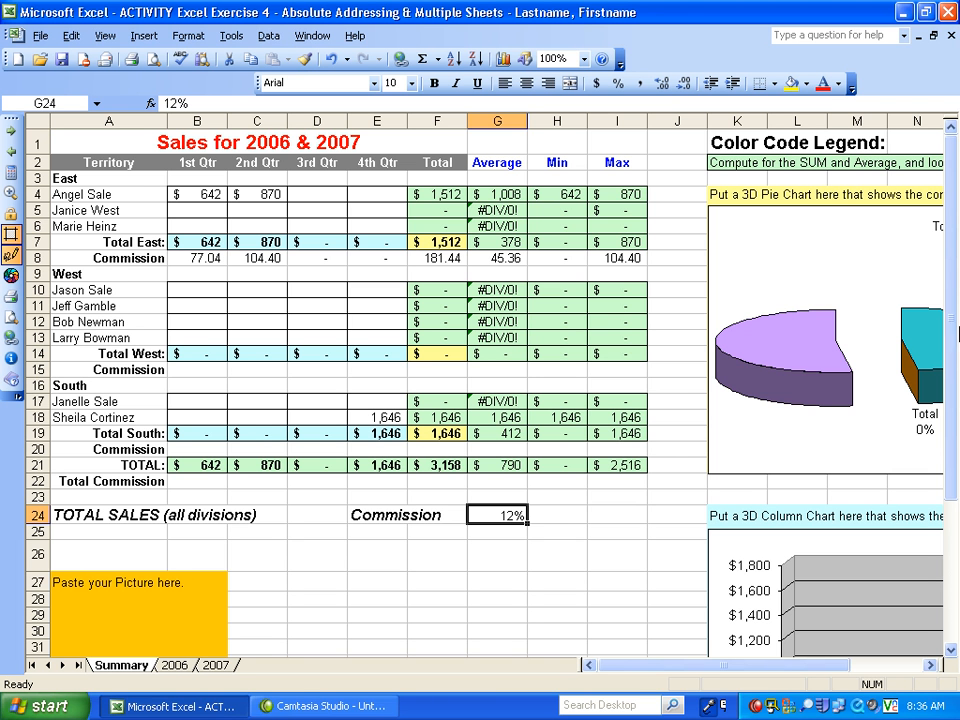
pyautogui.scroll(-4, 884, 350)
pyautogui.scroll(4, 884, 350)
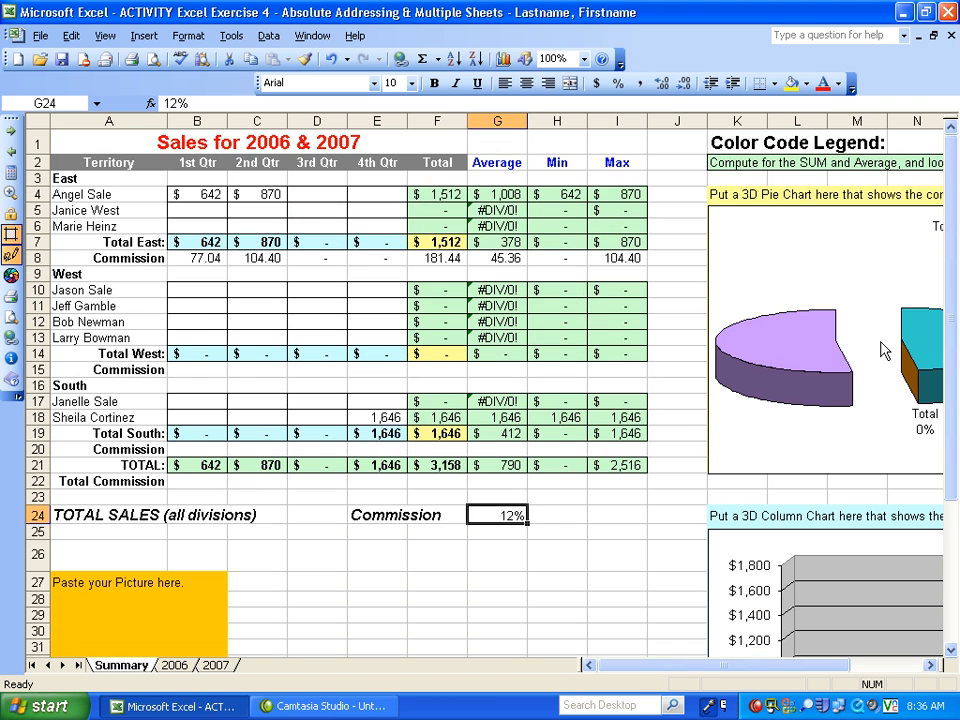
pyautogui.click(62, 62)
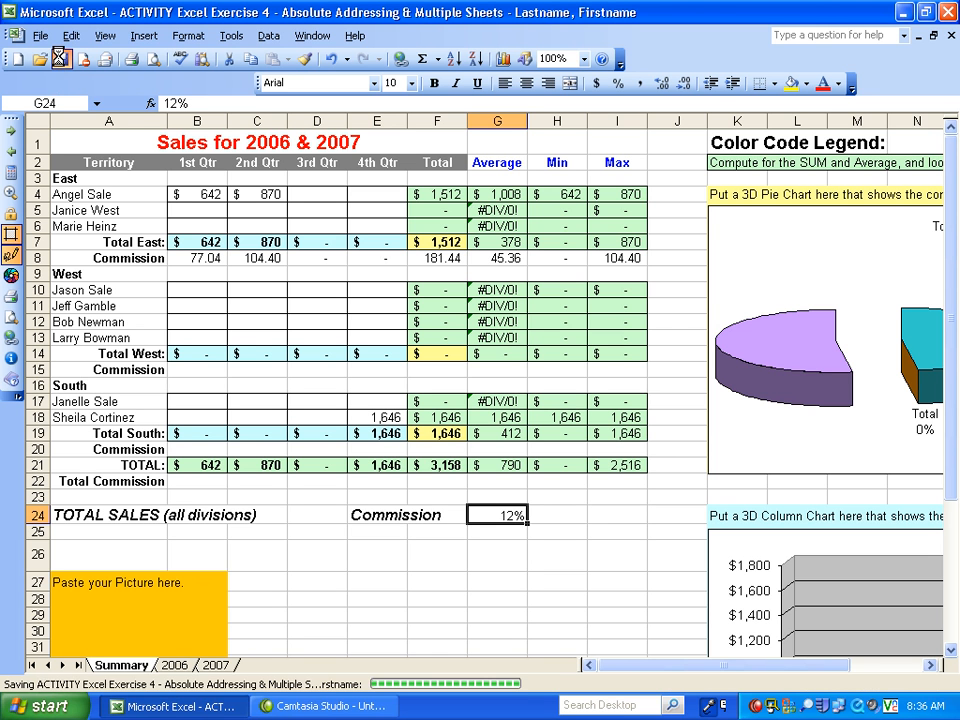